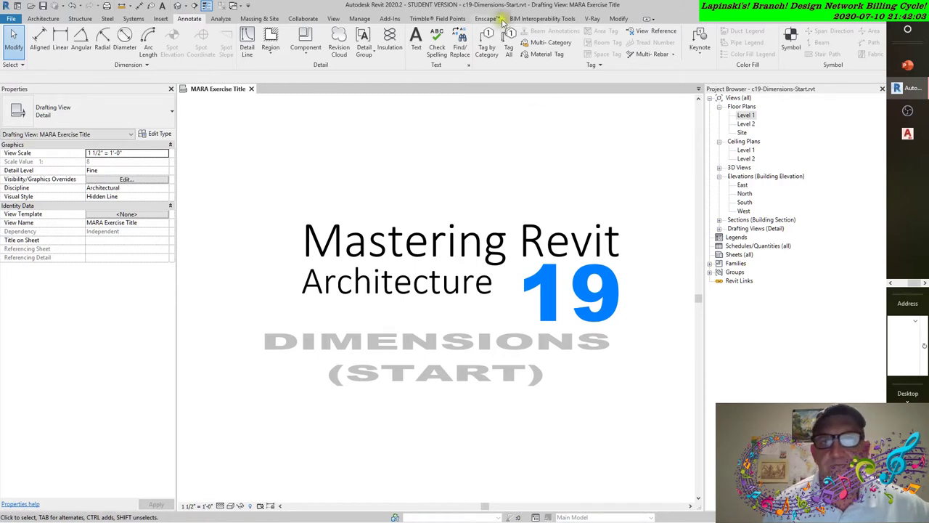
- From the Manage tab, open Project Parameters to list Occupant, Reuse and STC
left_click(359, 18)
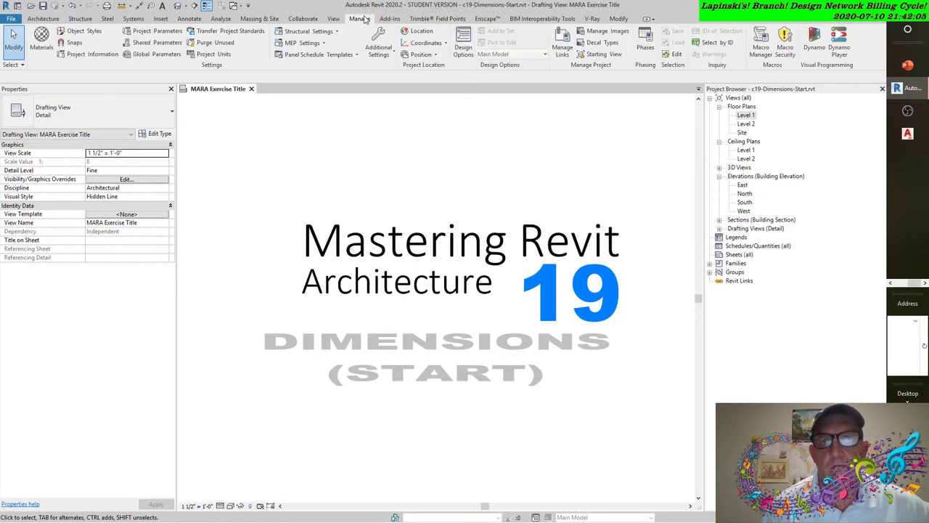
left_click(149, 30)
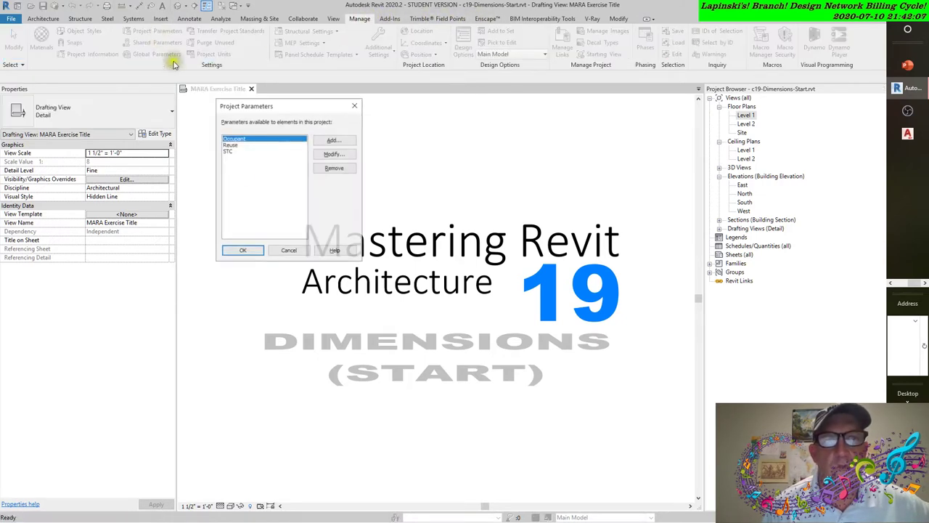
- Cancel a first new-parameter attempt, select Reuse, and open a fresh Parameter Properties form
left_click(400, 283)
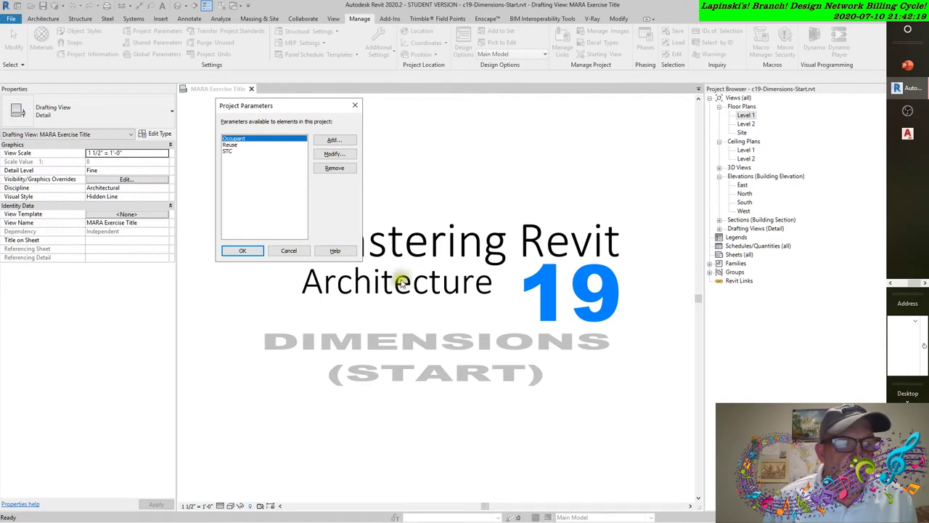
left_click(334, 141)
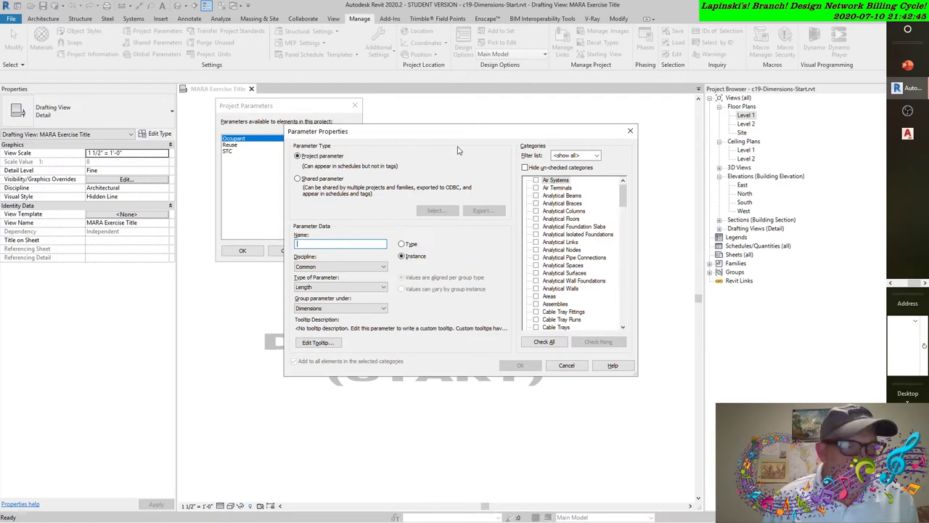
left_click(566, 365)
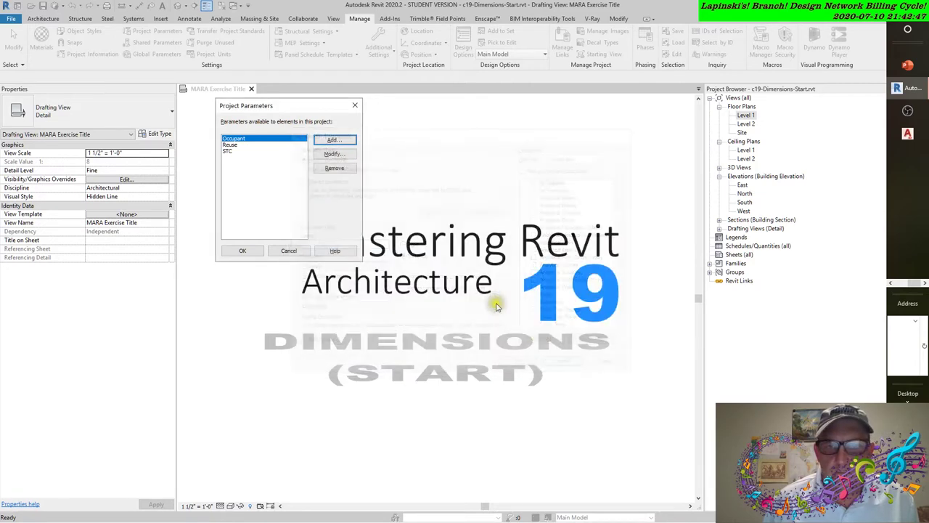
left_click(229, 144)
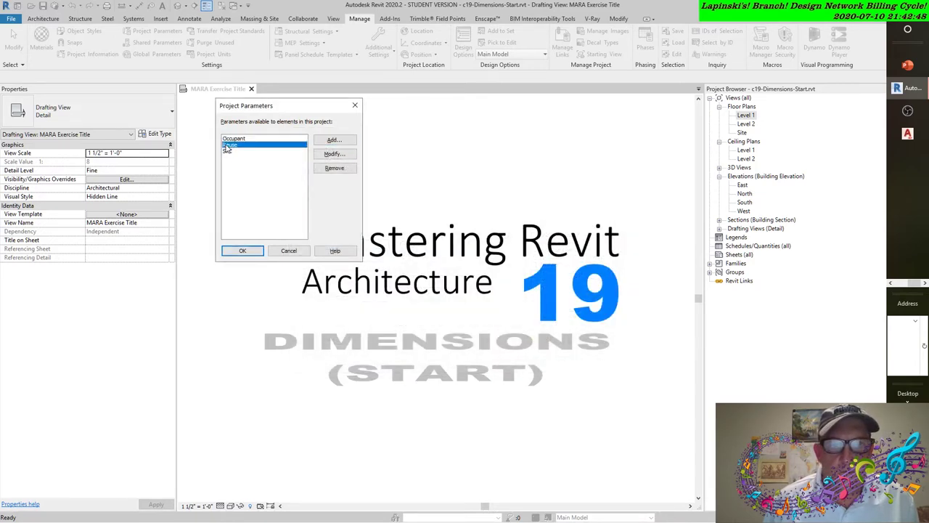
left_click(334, 139)
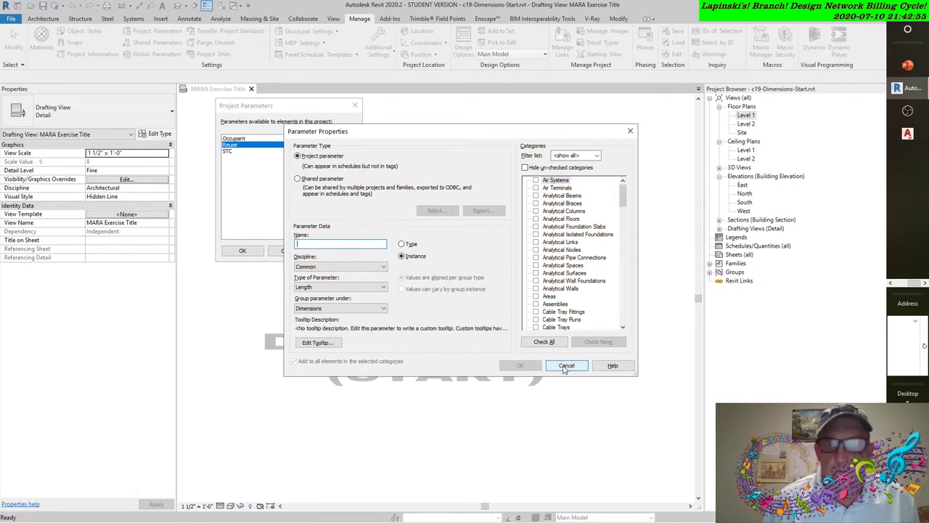
- Filter the category list to the Architecture discipline only
left_click(596, 155)
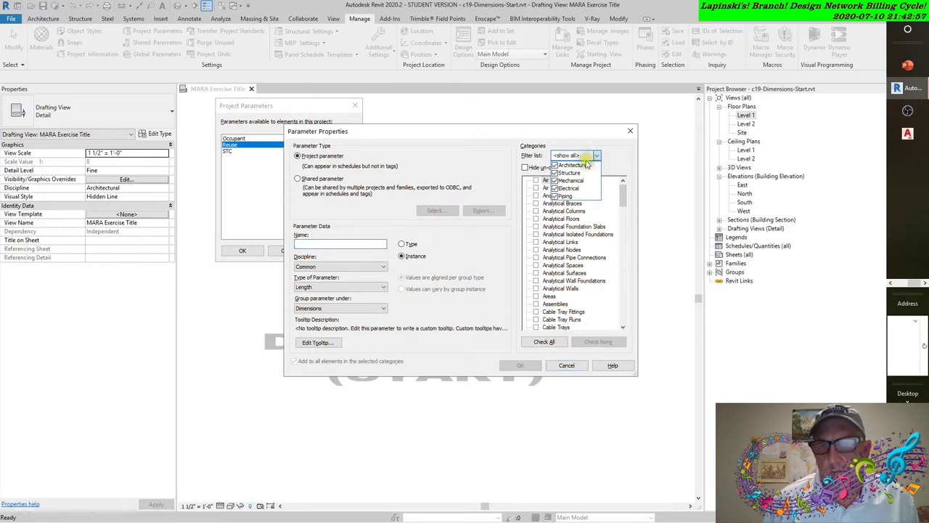
left_click(554, 173)
left_click(554, 180)
left_click(554, 188)
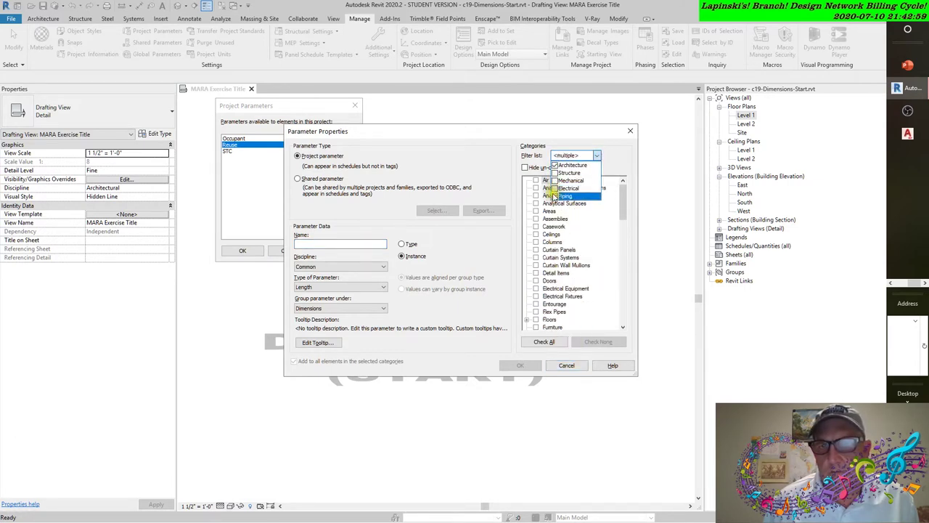
left_click(554, 195)
left_click(538, 267)
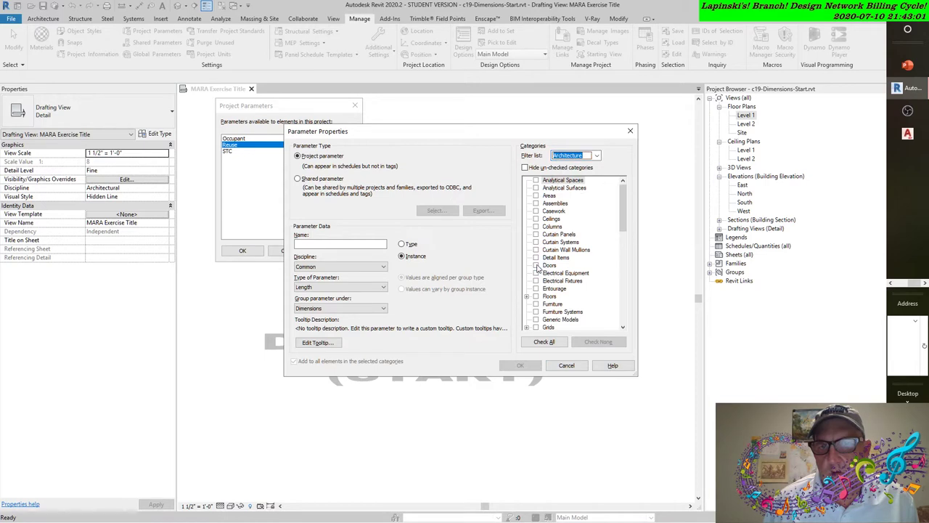
- Tick the Windows and Furniture categories for the new parameter
scroll(539, 267, "down", 2)
scroll(538, 267, "down", 6)
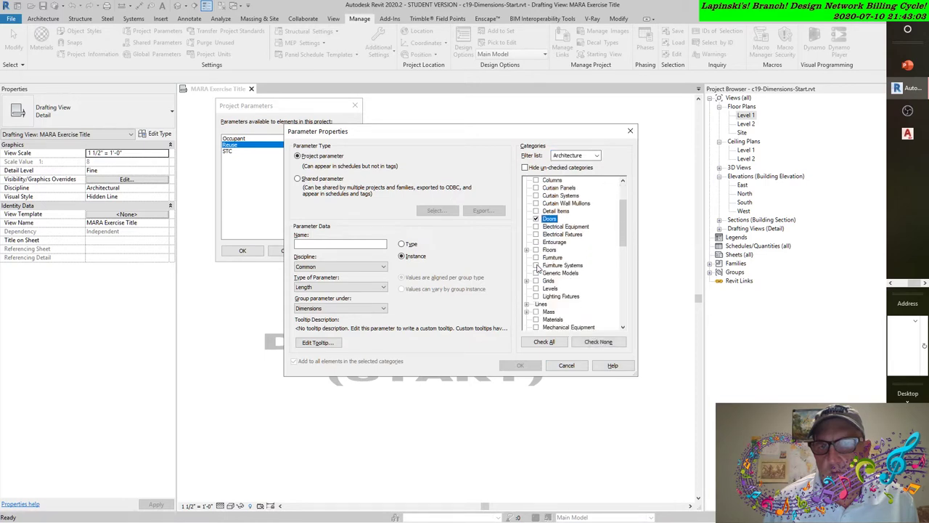
scroll(539, 268, "down", 2)
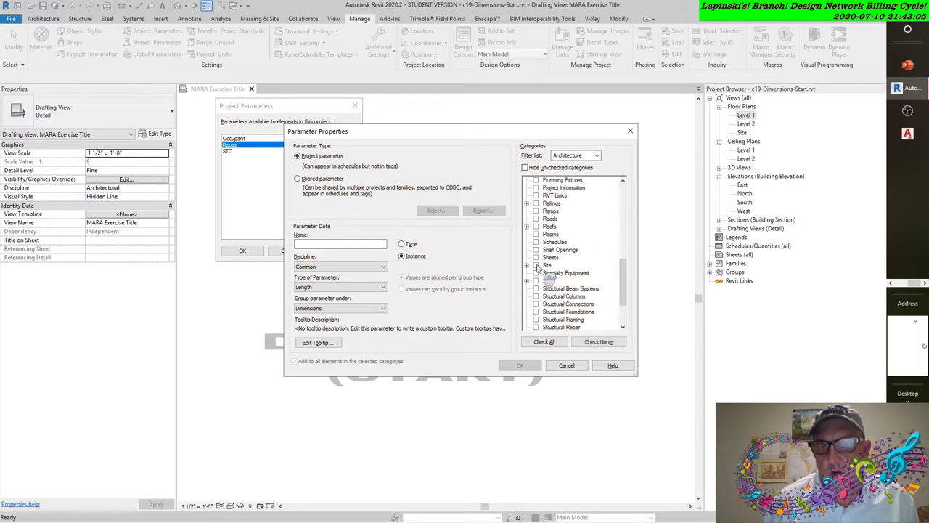
scroll(538, 267, "down", 3)
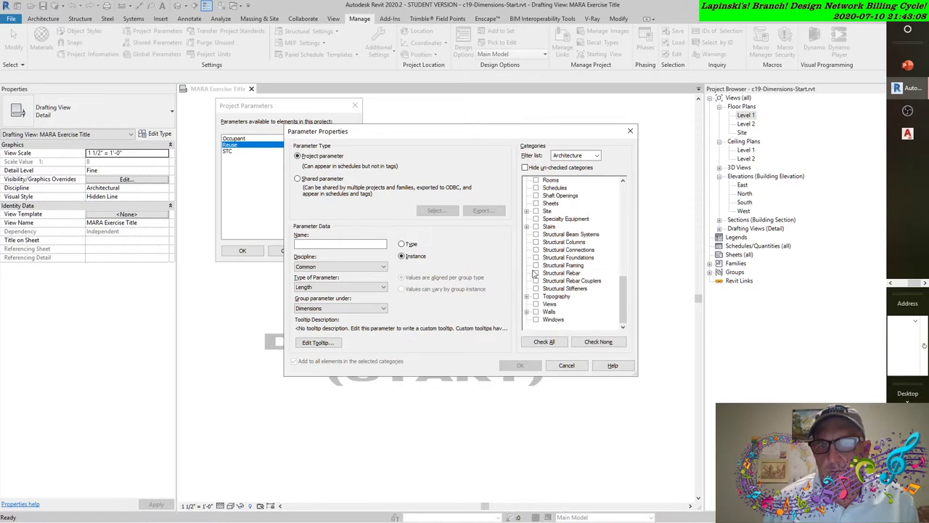
left_click(535, 320)
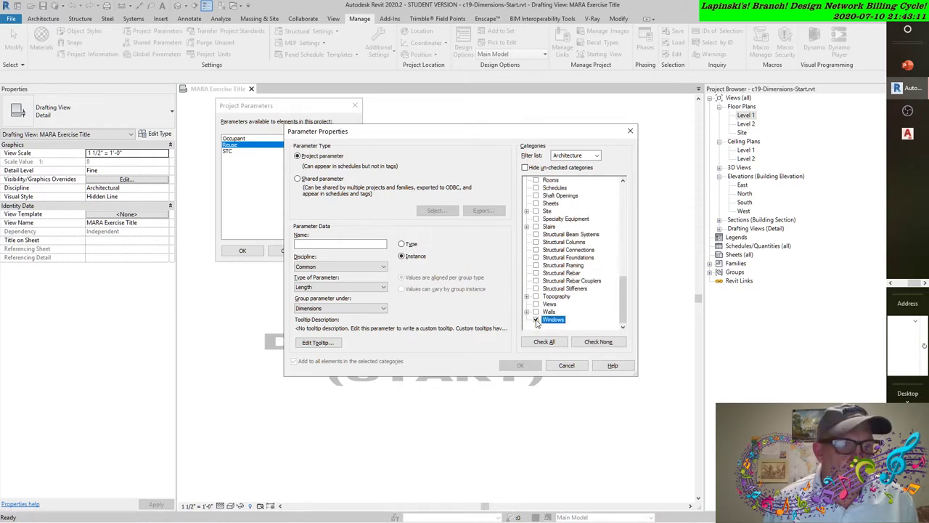
scroll(537, 323, "up", 2)
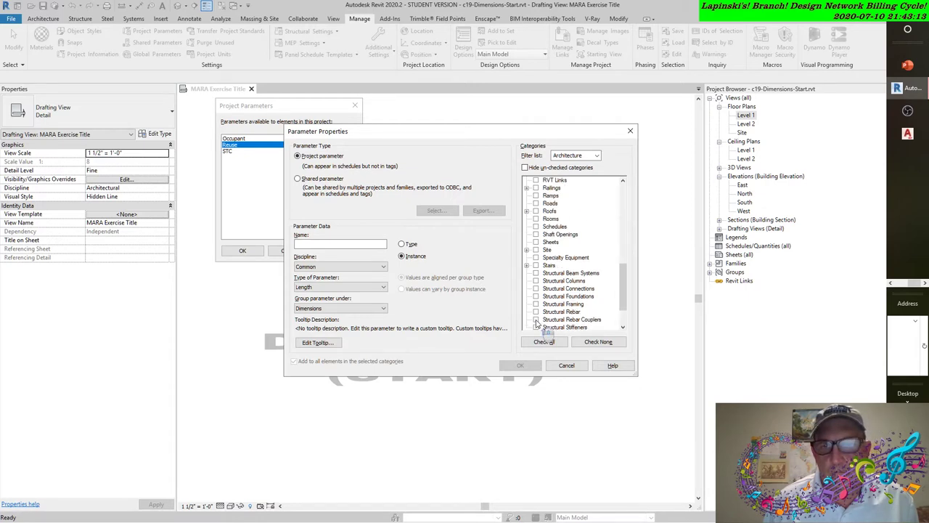
scroll(537, 323, "up", 7)
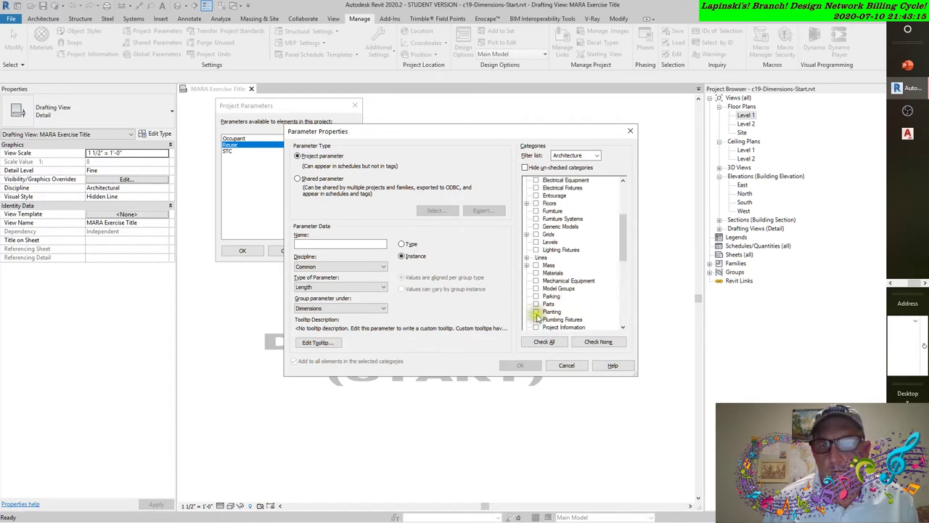
left_click(537, 211)
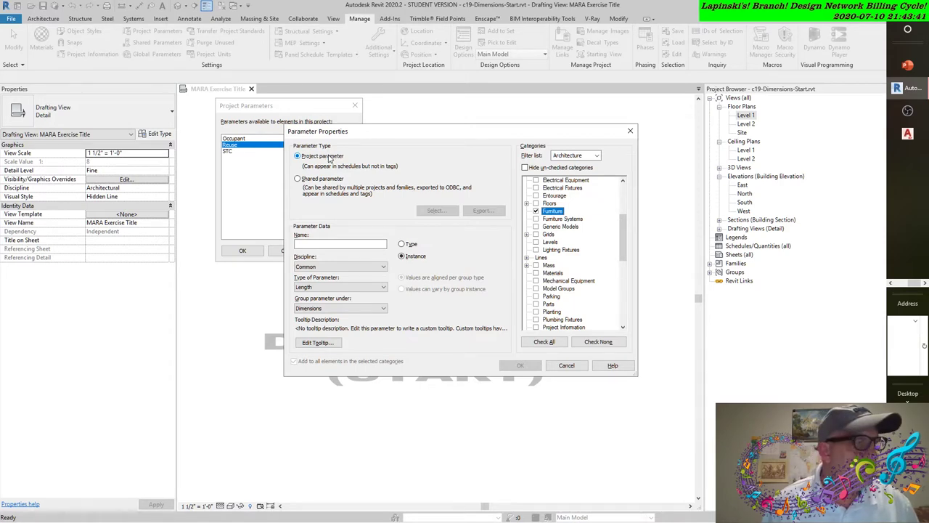
- Name the parameter REUSE(2), keep Common discipline, and set its type to Yes/No
left_click(318, 243)
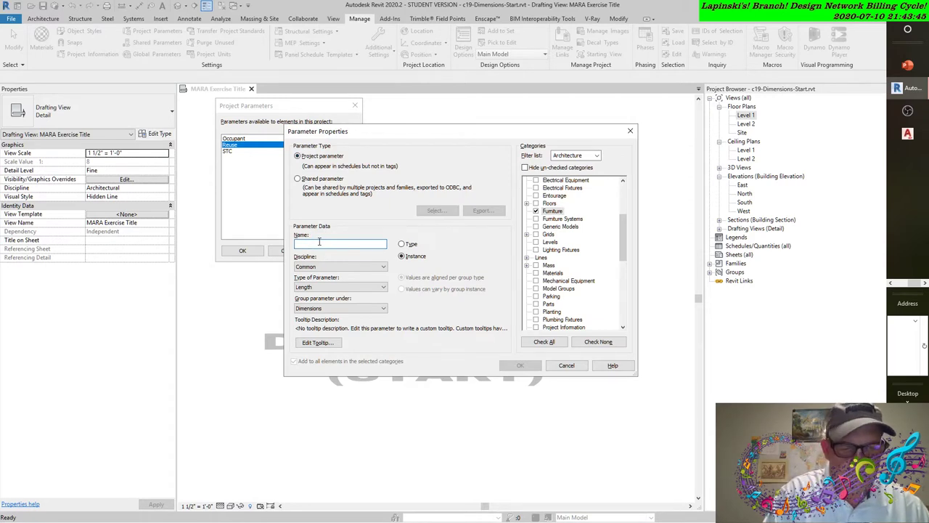
type("REUSE(2")
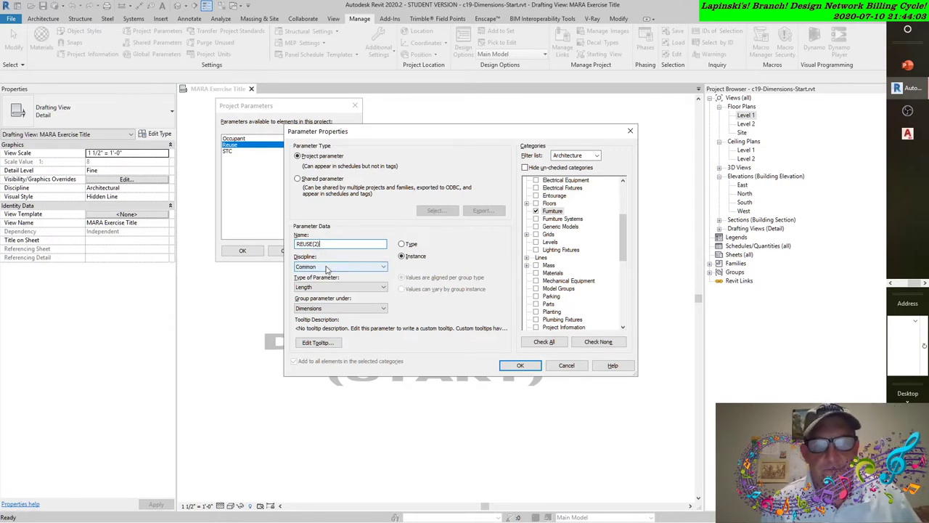
left_click(327, 267)
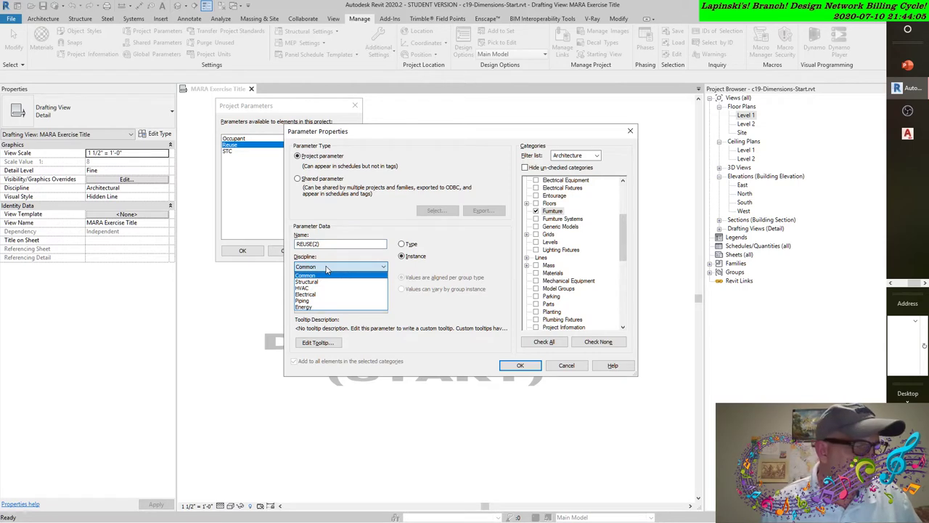
left_click(326, 269)
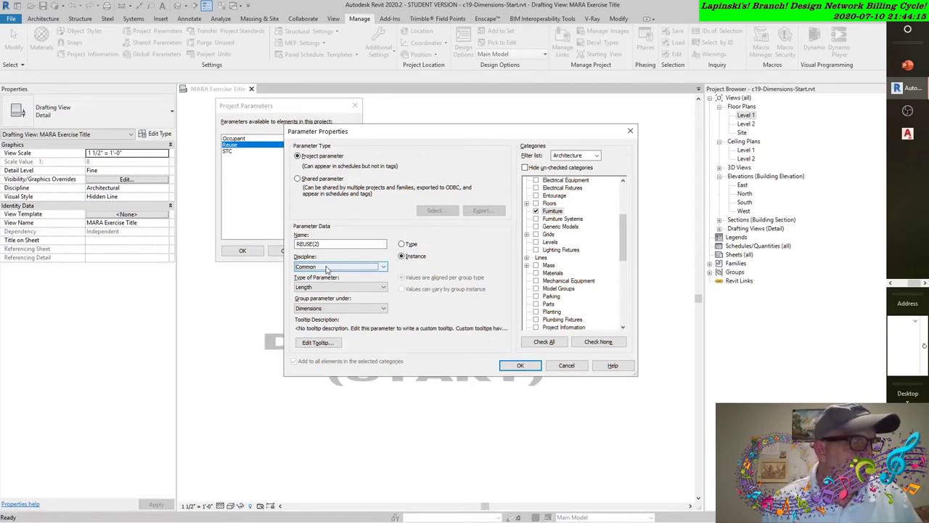
left_click(331, 288)
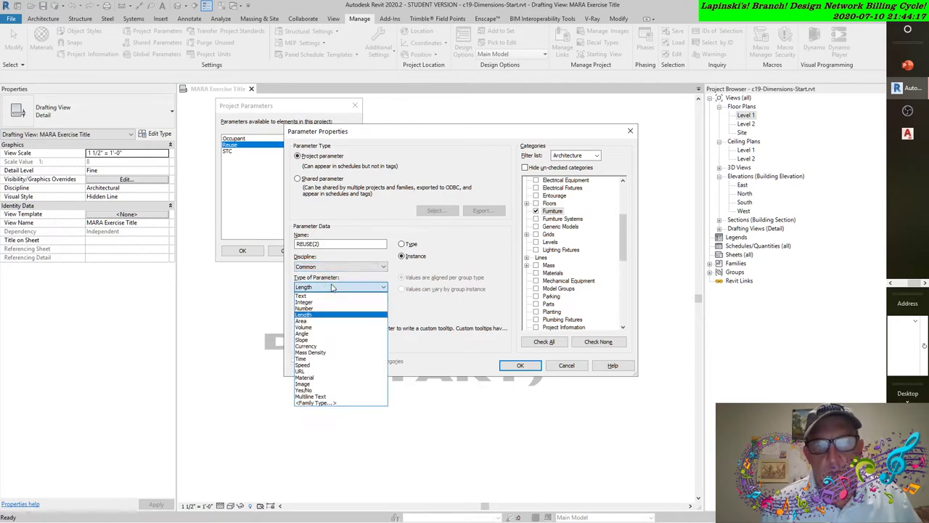
left_click(324, 390)
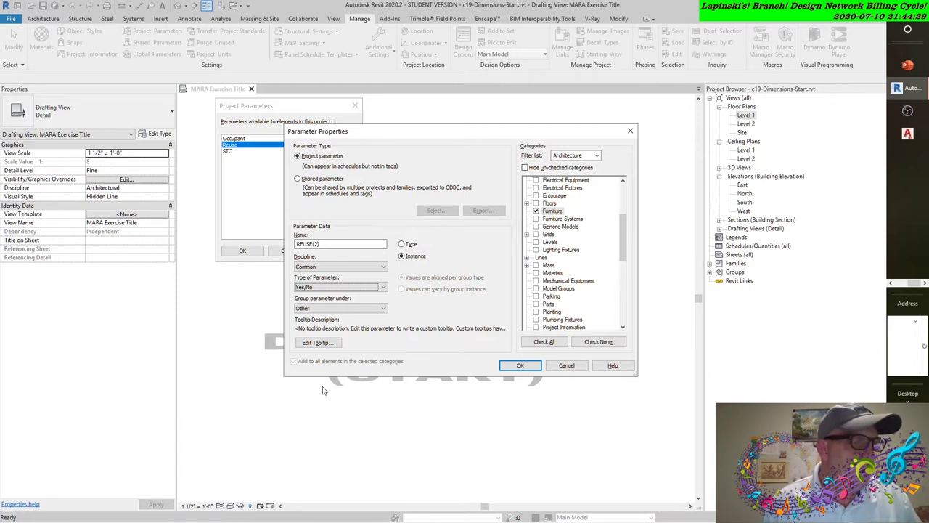
- Review the Type of Parameter list, leaving Yes/No selected
left_click(384, 288)
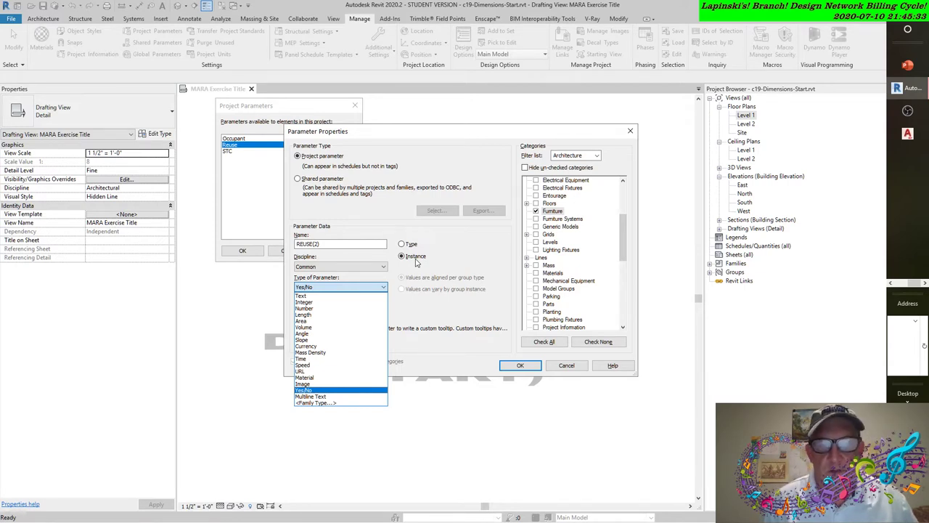
- Keep Yes/No and group REUSE(2) under Green Building Properties
left_click(440, 292)
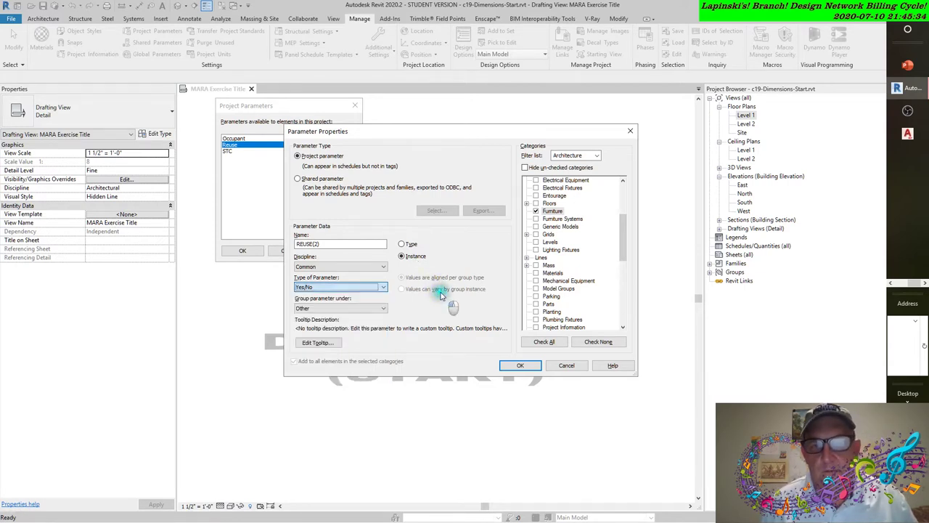
left_click(382, 308)
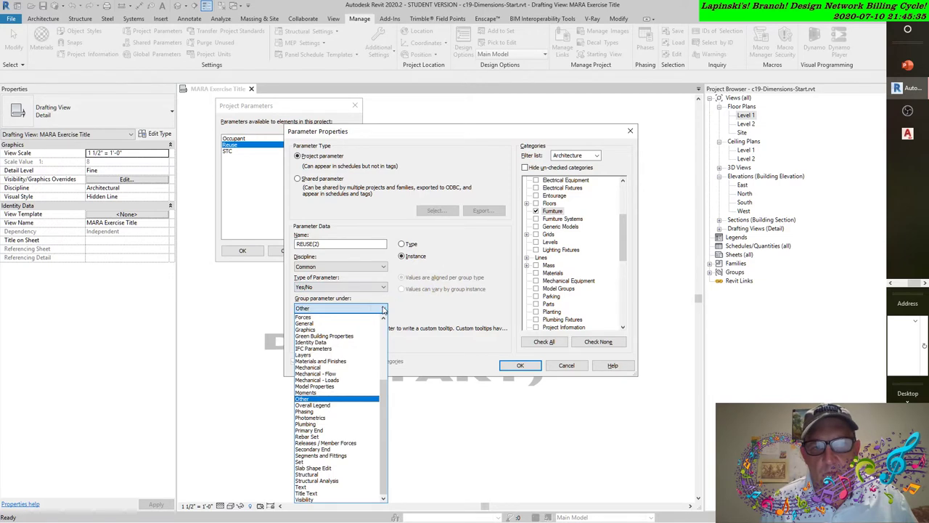
left_click(337, 335)
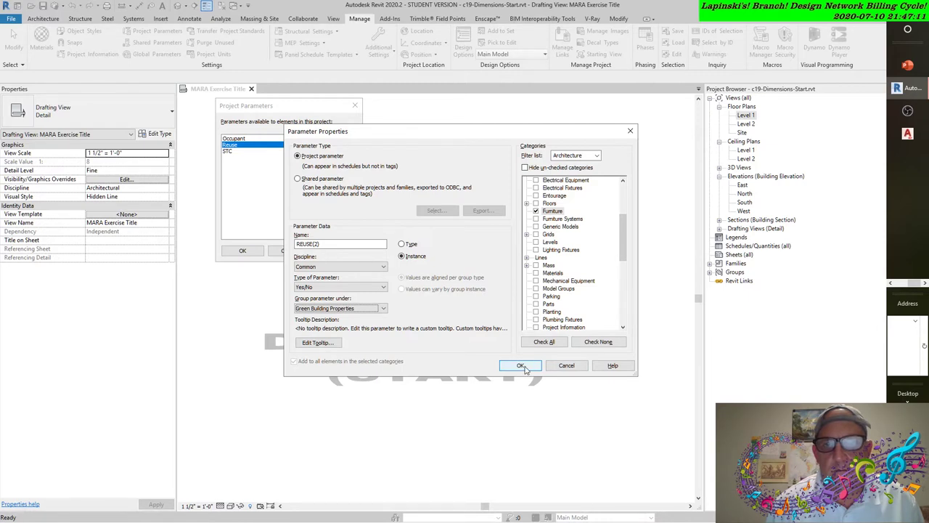
- Hide unchecked categories, then confirm REUSE(2) and close Project Parameters
left_click(524, 167)
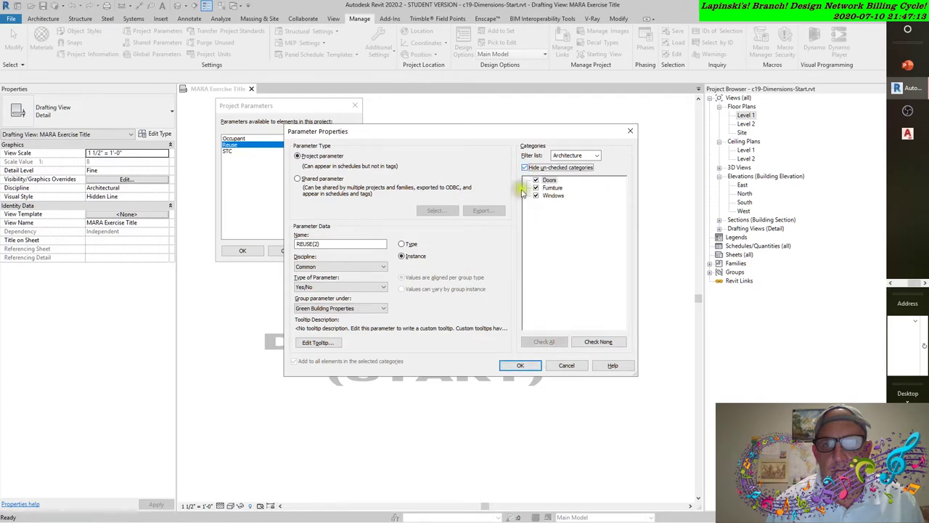
left_click(513, 367)
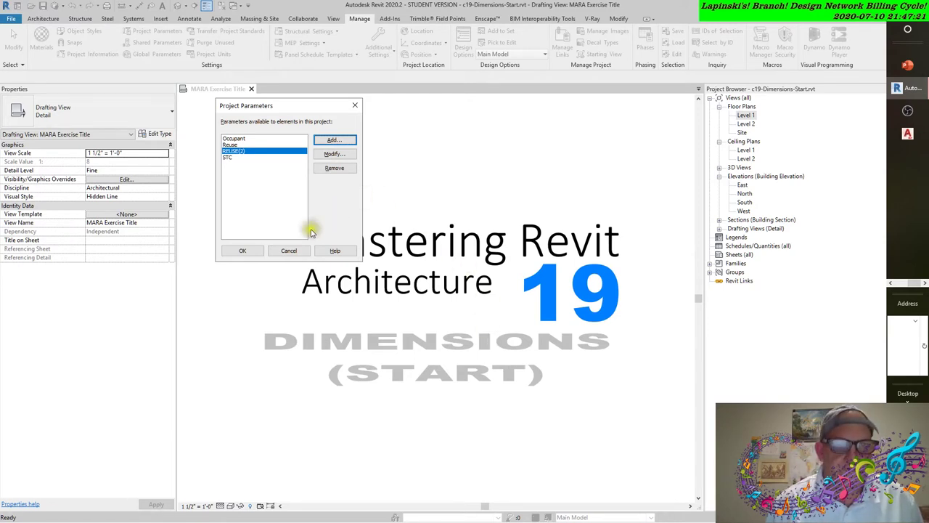
left_click(251, 251)
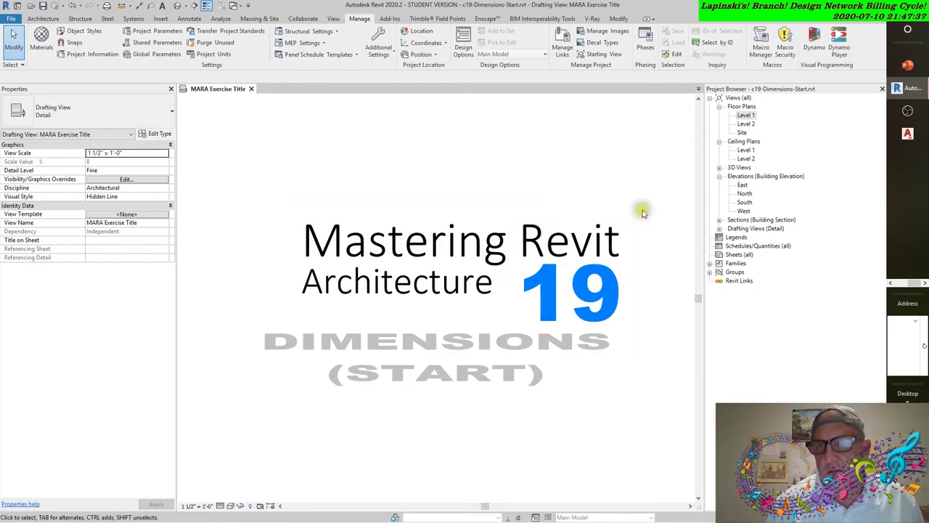
double_click(746, 115)
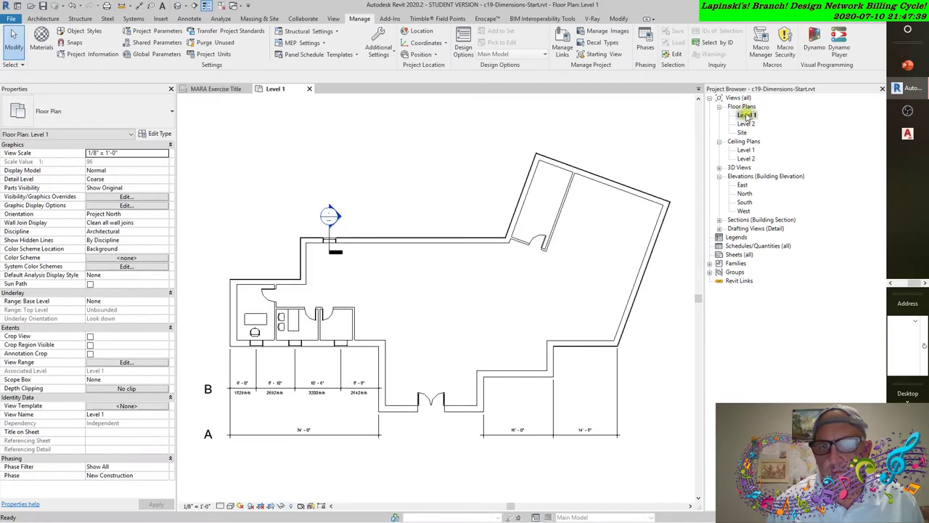
left_click(270, 294)
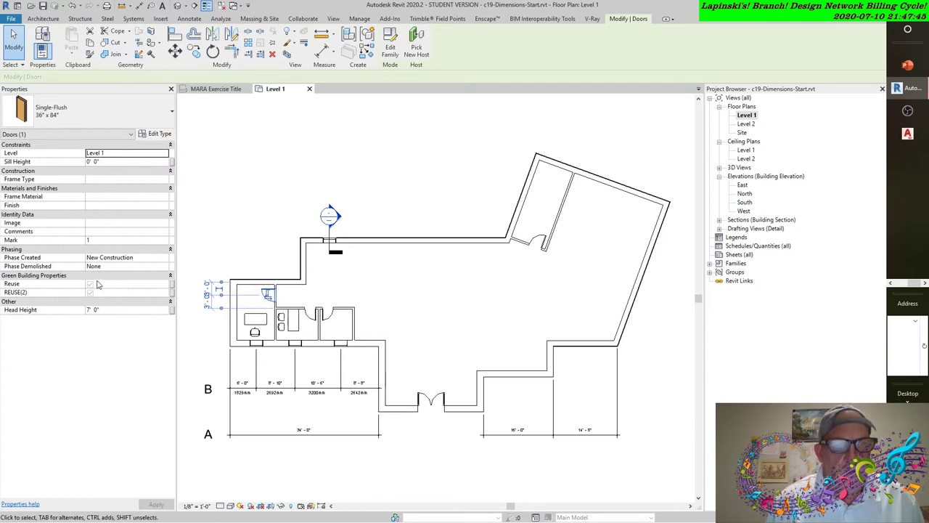
left_click(172, 288)
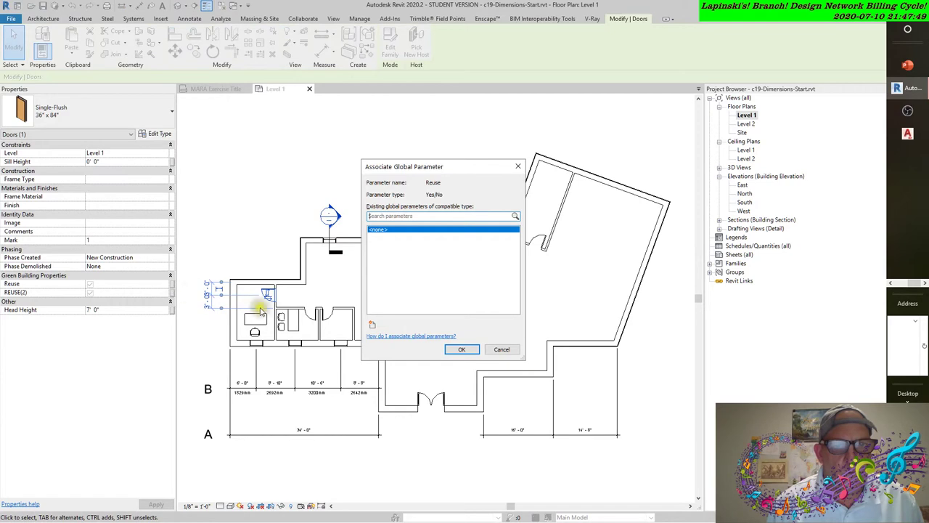
left_click(499, 348)
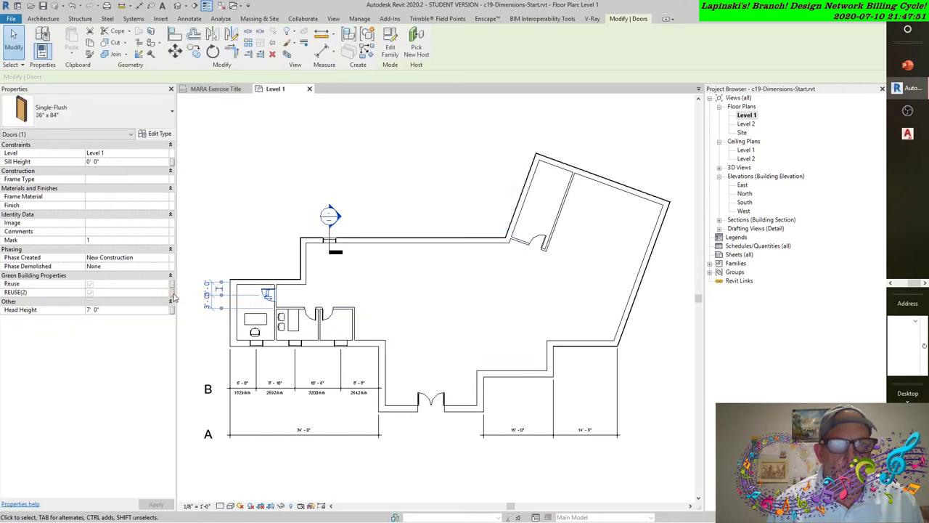
left_click(173, 292)
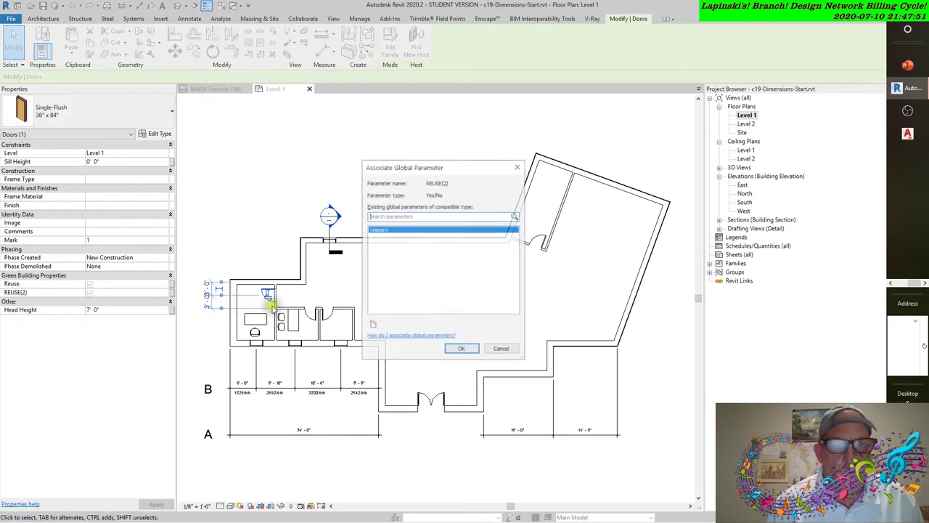
left_click(372, 323)
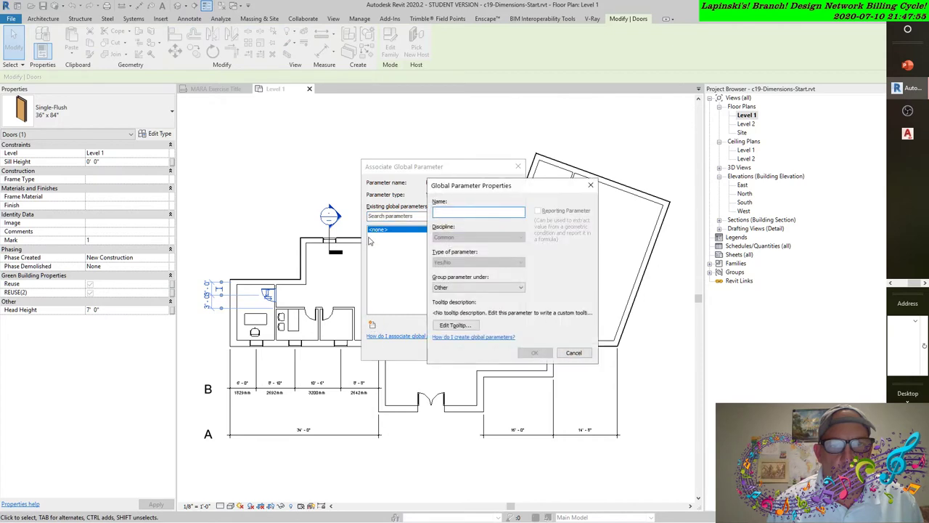
left_click(573, 353)
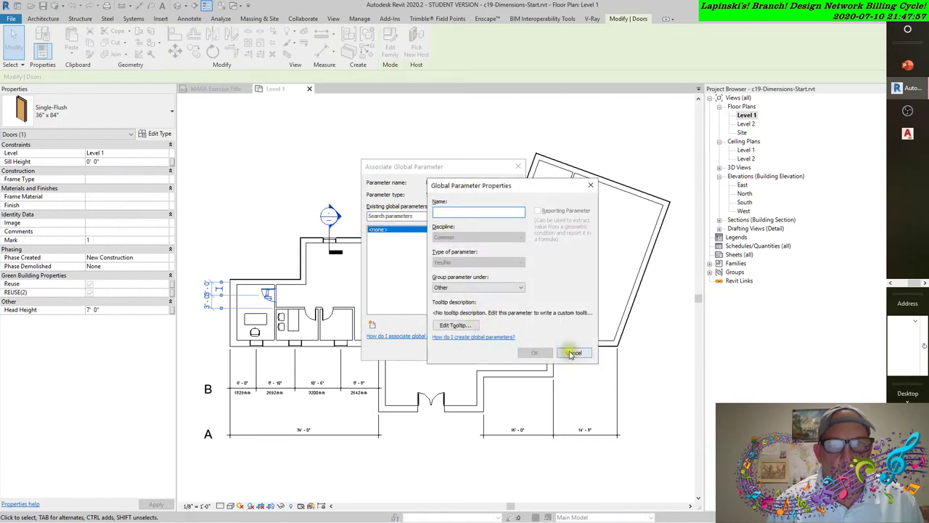
left_click(501, 350)
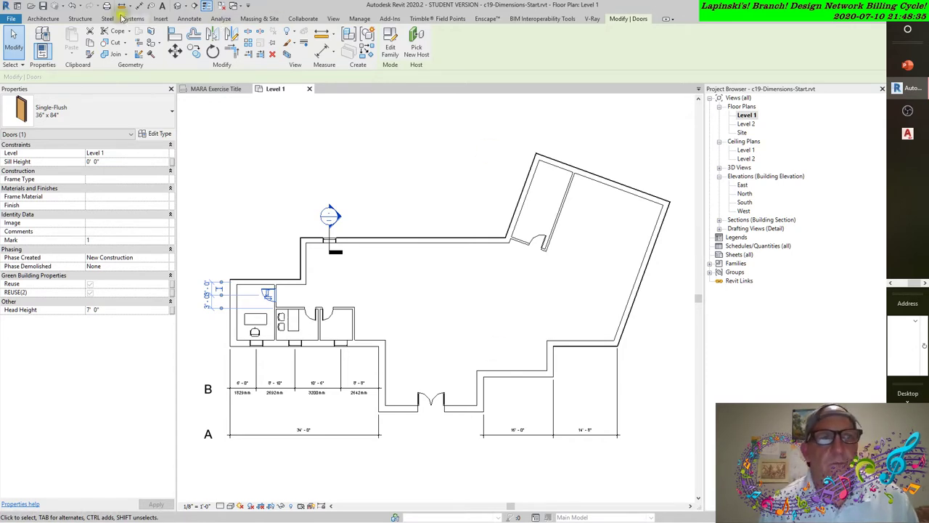
- Browse the Architecture, Annotate and View ribbons, ending at the Schedules dropdown
left_click(45, 18)
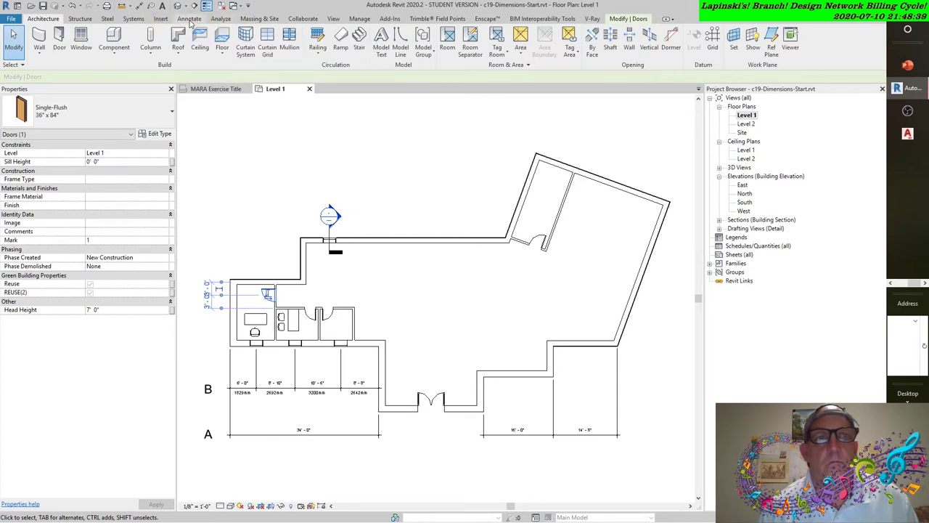
left_click(189, 19)
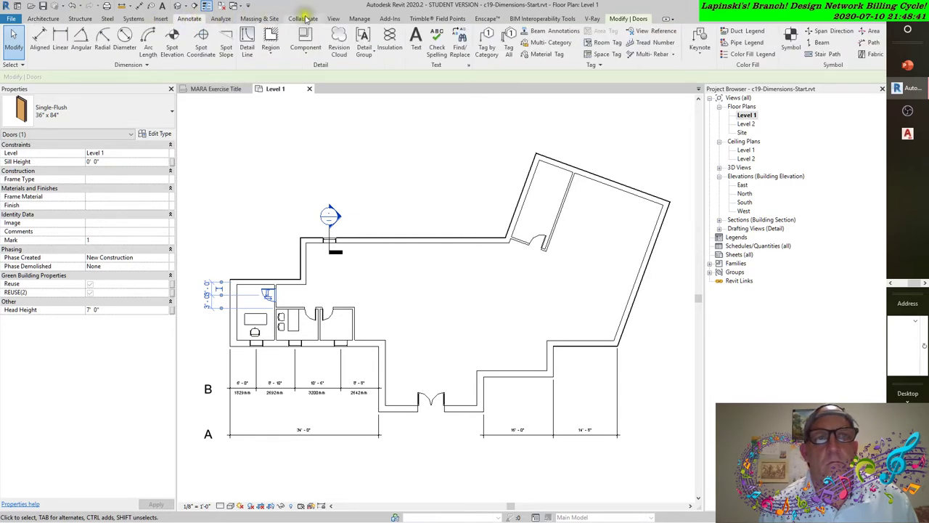
left_click(333, 19)
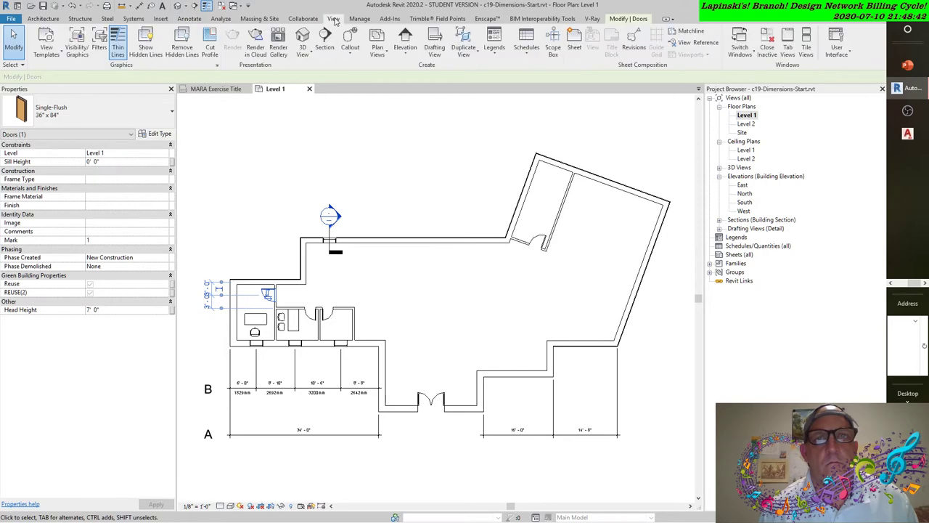
left_click(527, 45)
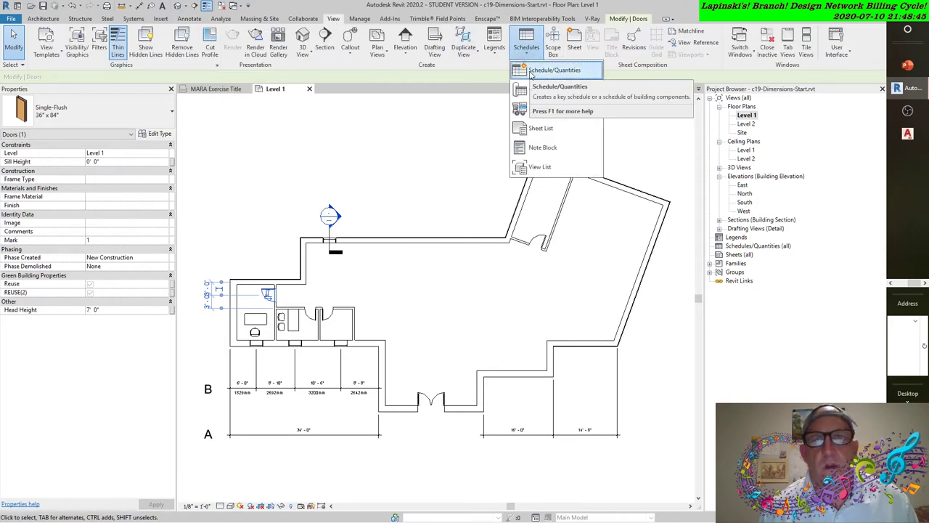
- Create a <Multi-Category> schedule and start a new parameter from Schedule Properties
left_click(530, 72)
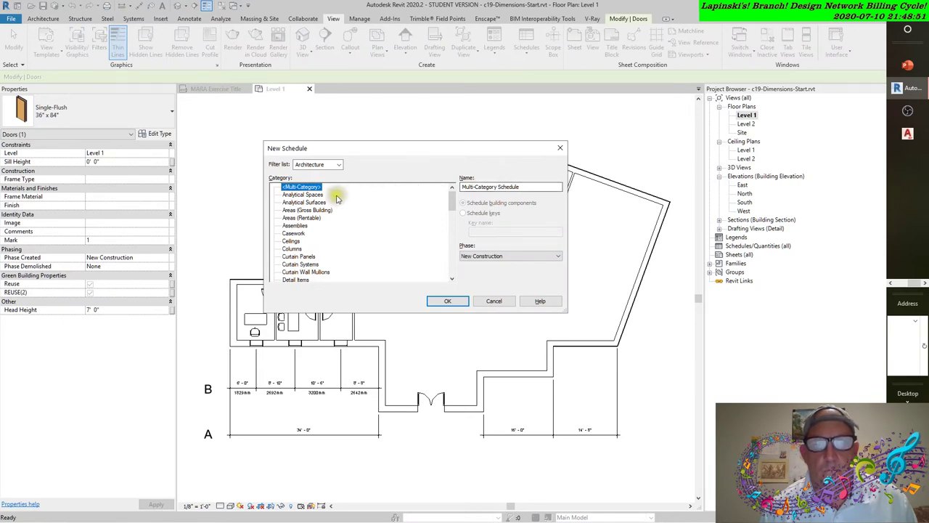
left_click(302, 188)
left_click(447, 302)
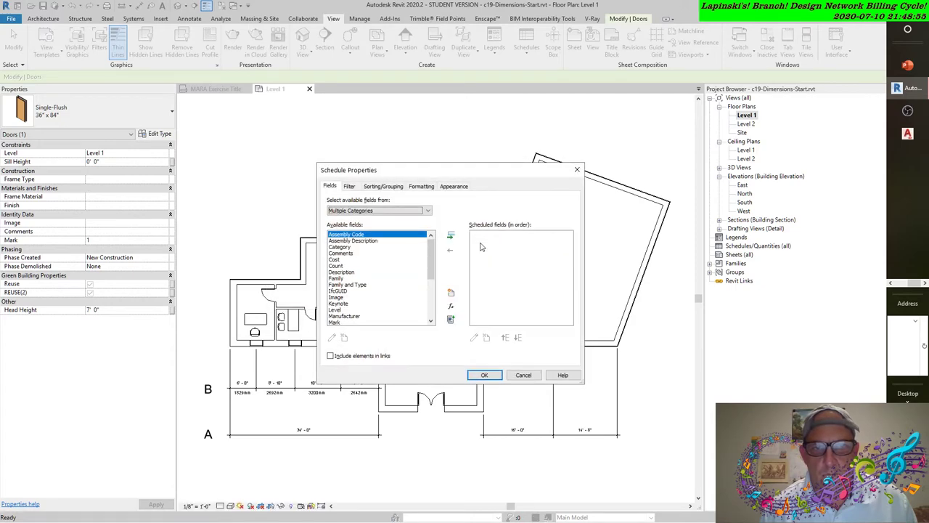
left_click(450, 293)
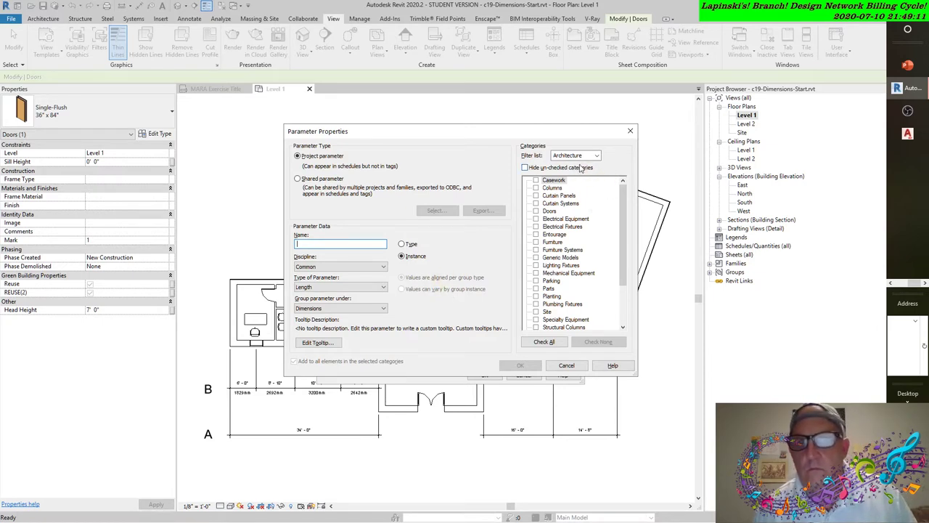
- Assign the new parameter to Electrical Fixtures only and hide unchecked categories
left_click(621, 214)
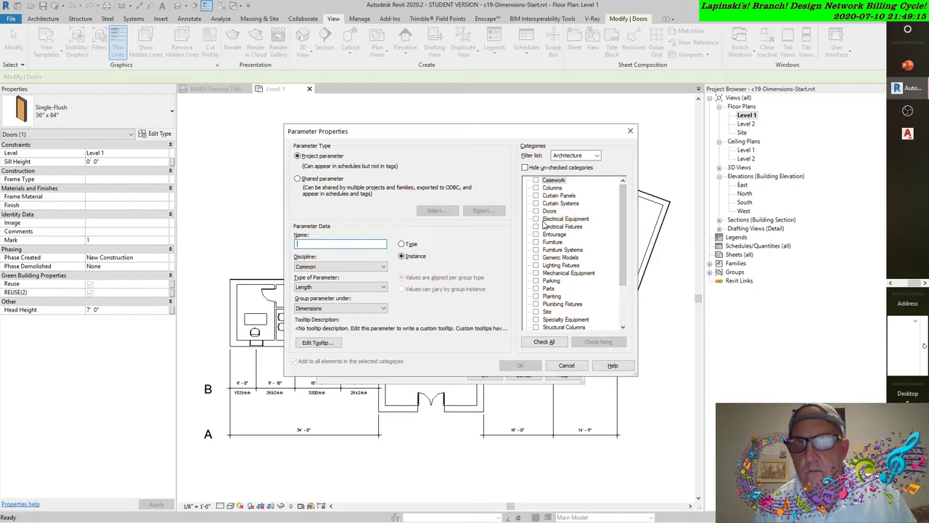
left_click(536, 226)
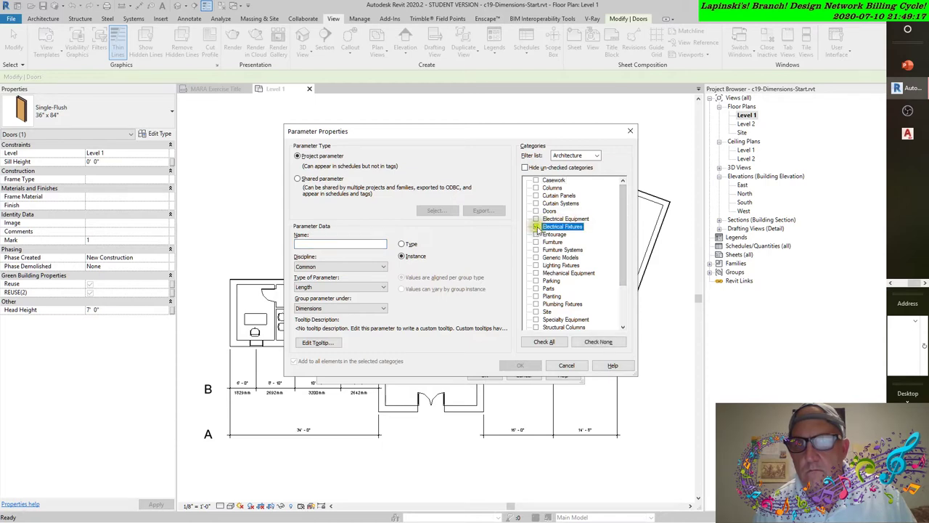
left_click(524, 167)
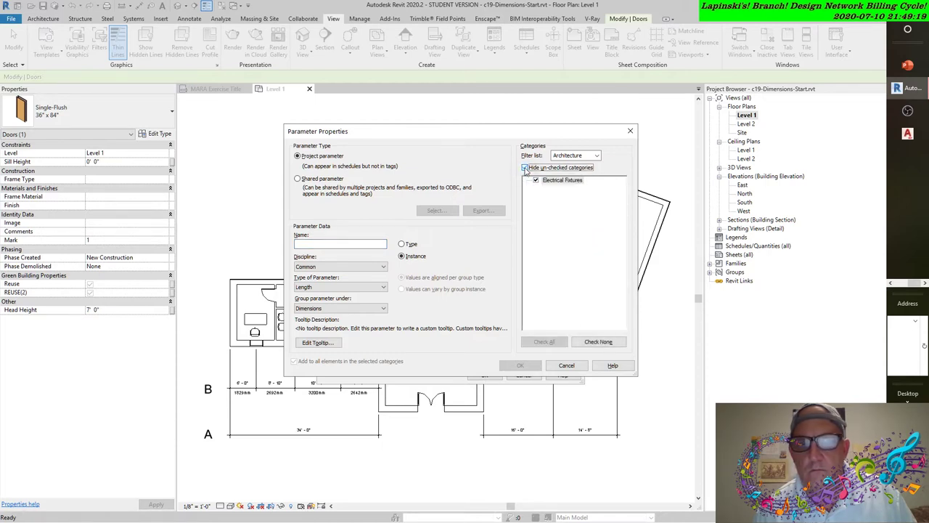
left_click(324, 244)
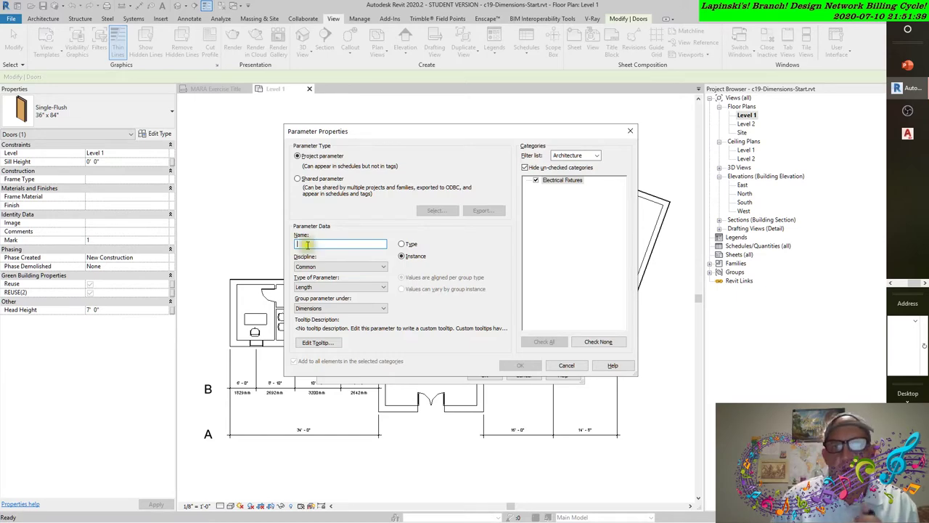
- Cancel the new parameter and schedule, then open Manage > Shared Parameters
left_click(572, 366)
left_click(523, 374)
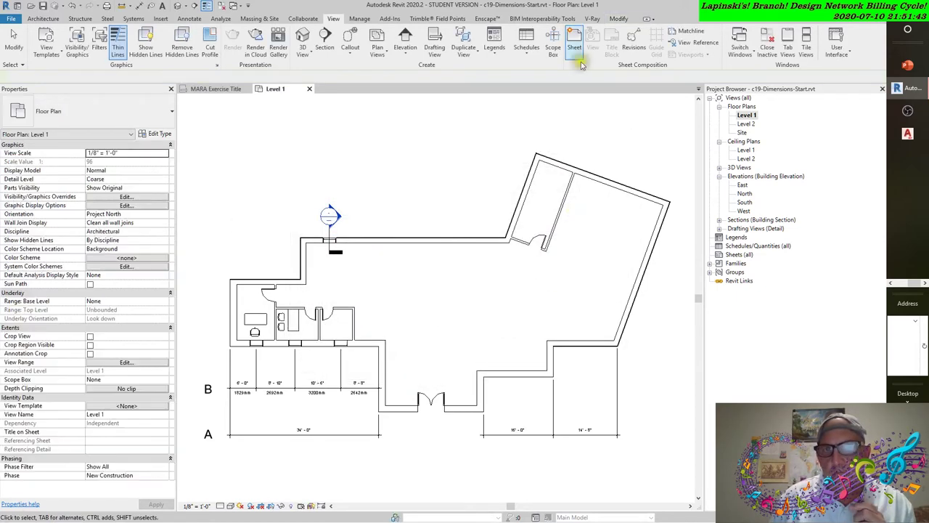
left_click(359, 18)
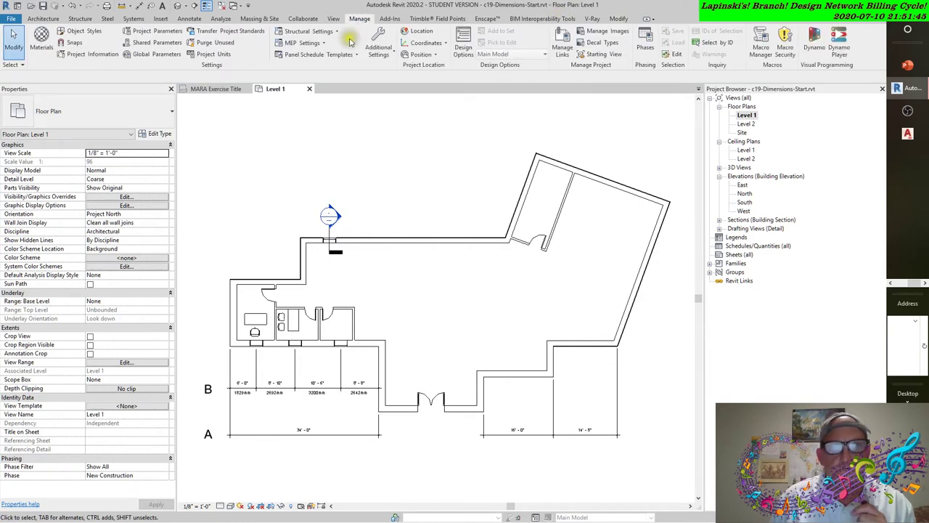
left_click(163, 45)
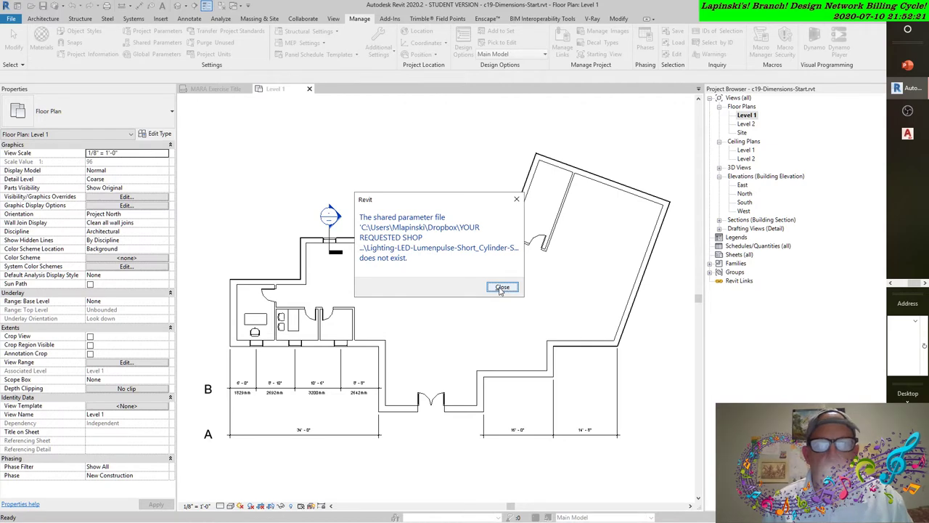
- Dismiss the missing-file warning and copy the shared parameter file path
left_click(502, 288)
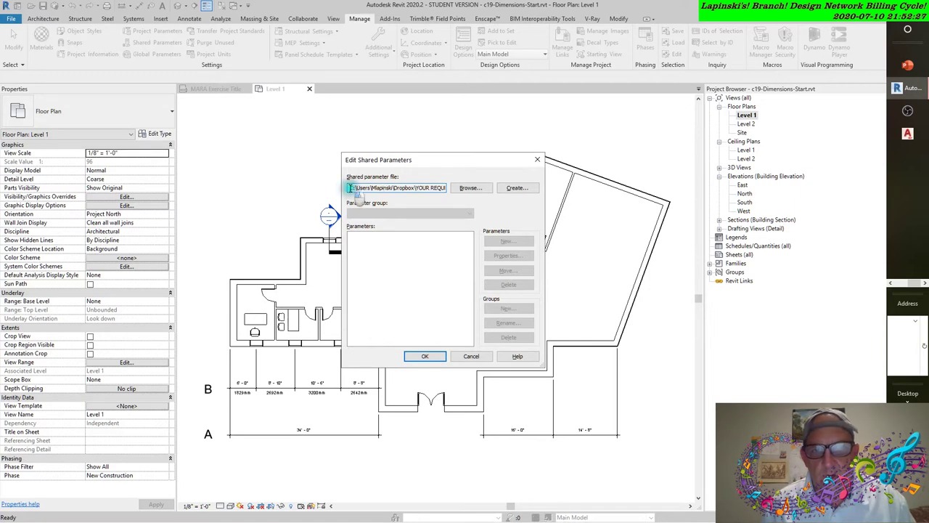
left_click_drag(353, 188, 599, 195)
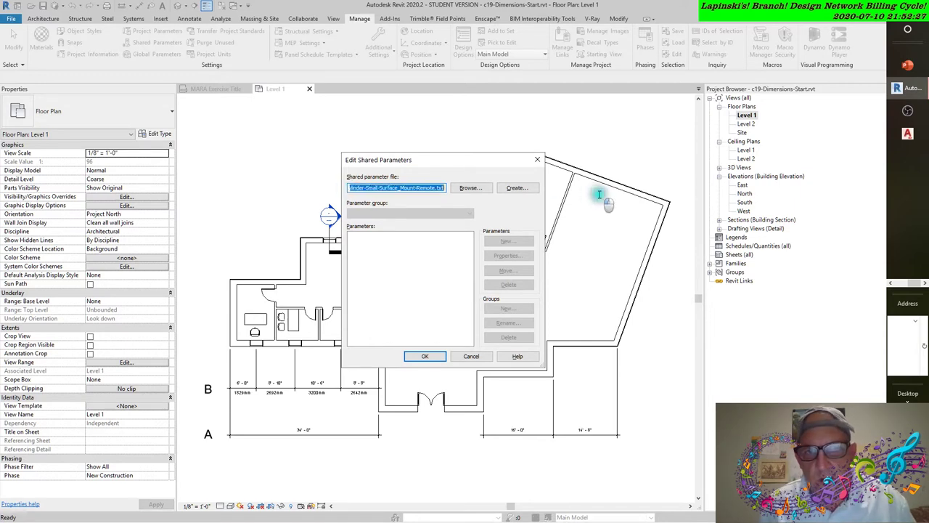
right_click(399, 189)
left_click(420, 218)
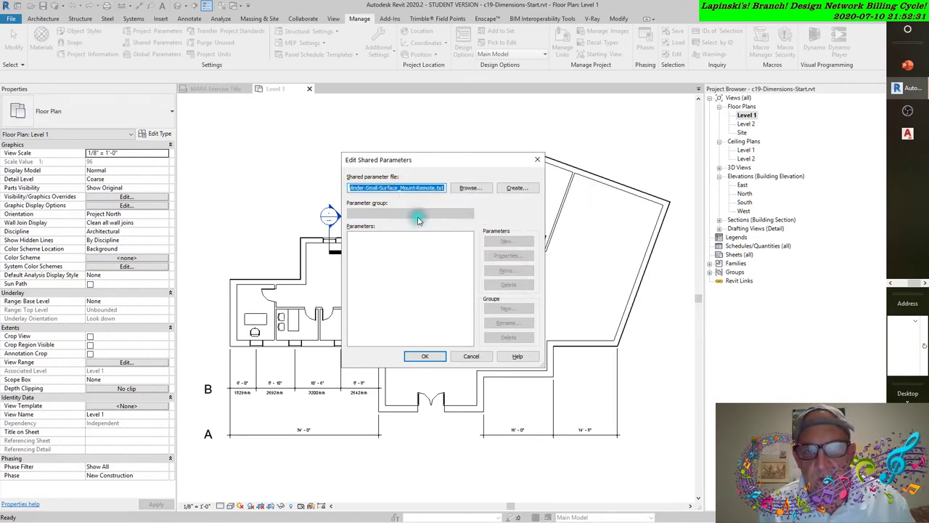
left_click(900, 284)
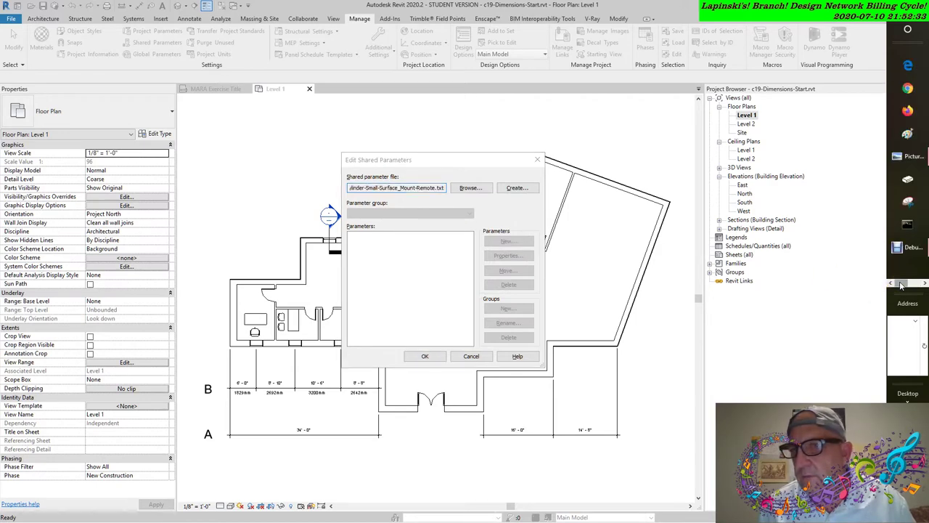
- Paste the copied file path as a text box at the top-left of the Paint canvas
left_click(906, 135)
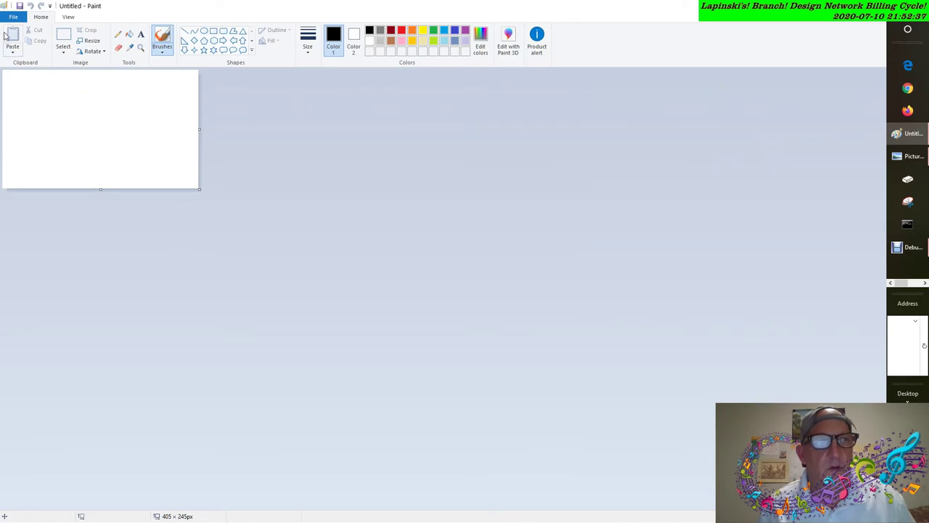
left_click(141, 34)
left_click_drag(6, 84, 176, 154)
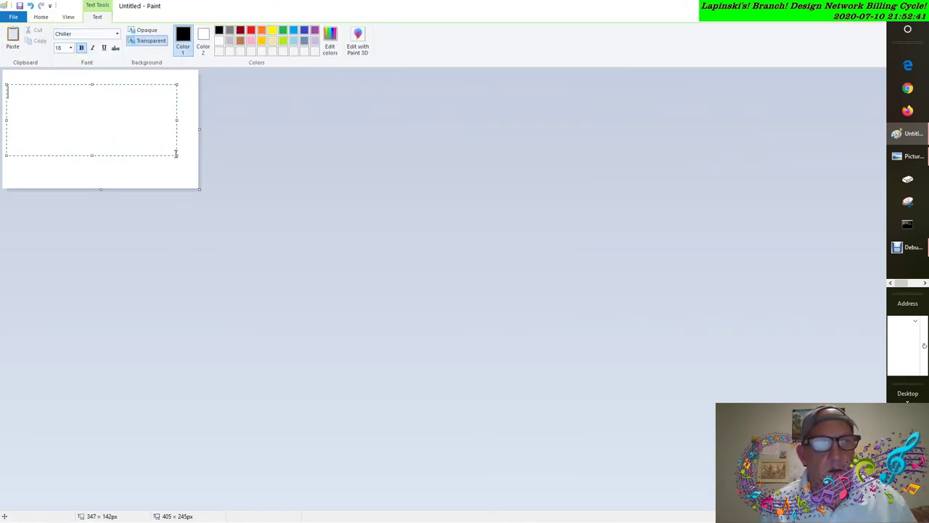
key("ctrl+v")
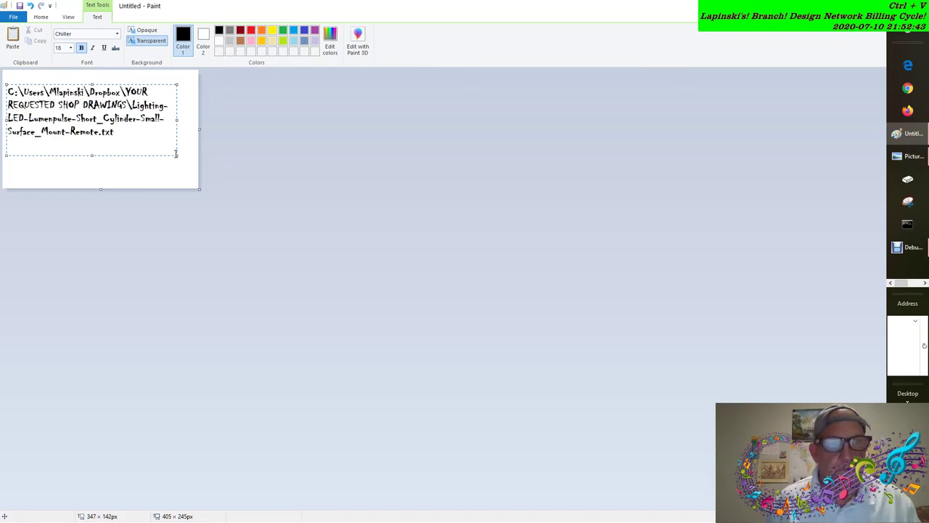
left_click(190, 174)
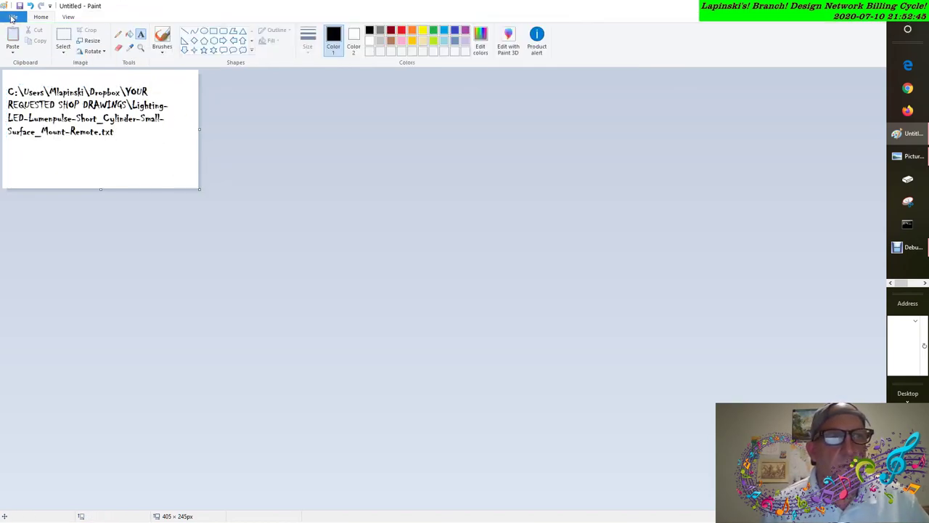
- Save the image as a PNG named LUMEN PULSING
left_click(13, 16)
mouse_move(29, 96)
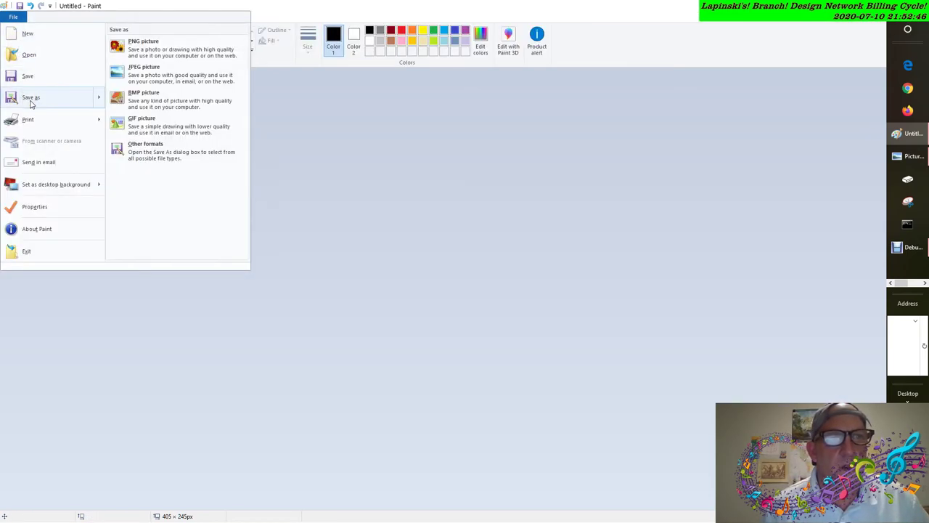
left_click(149, 48)
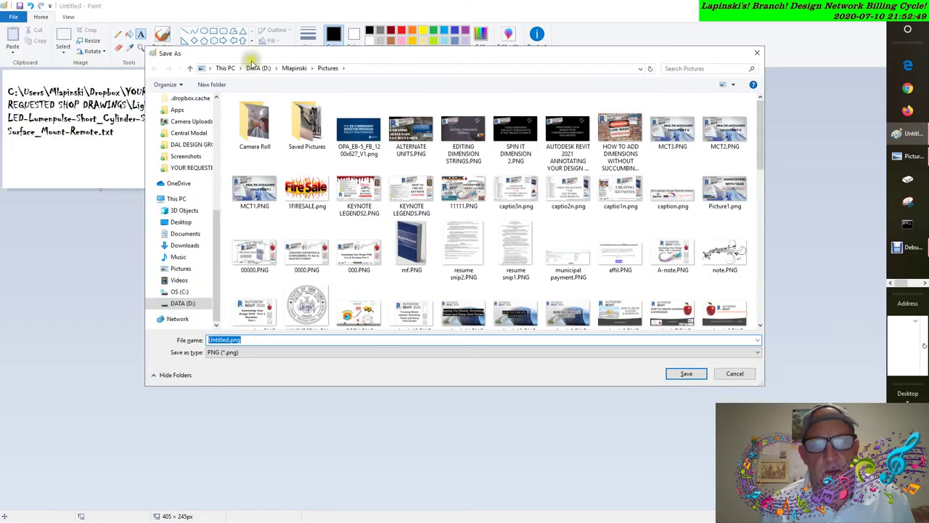
double_click(253, 339)
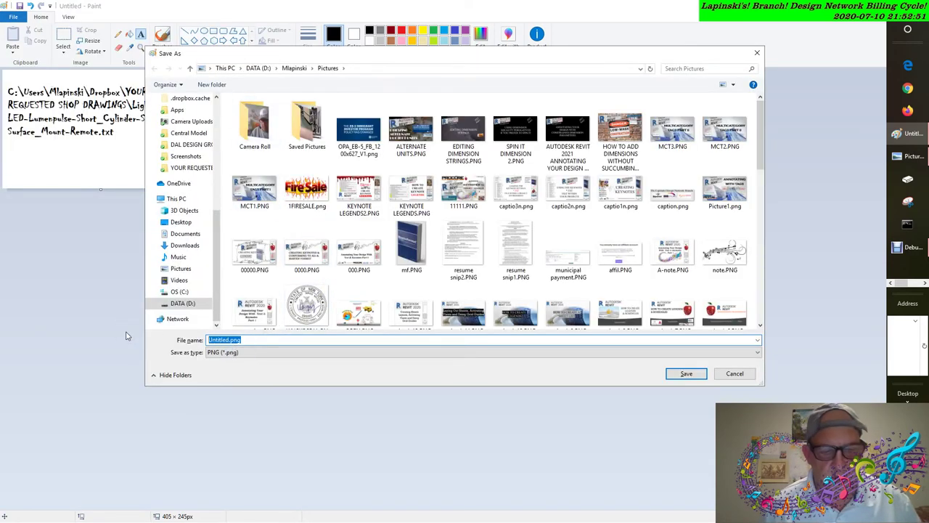
type("LUME")
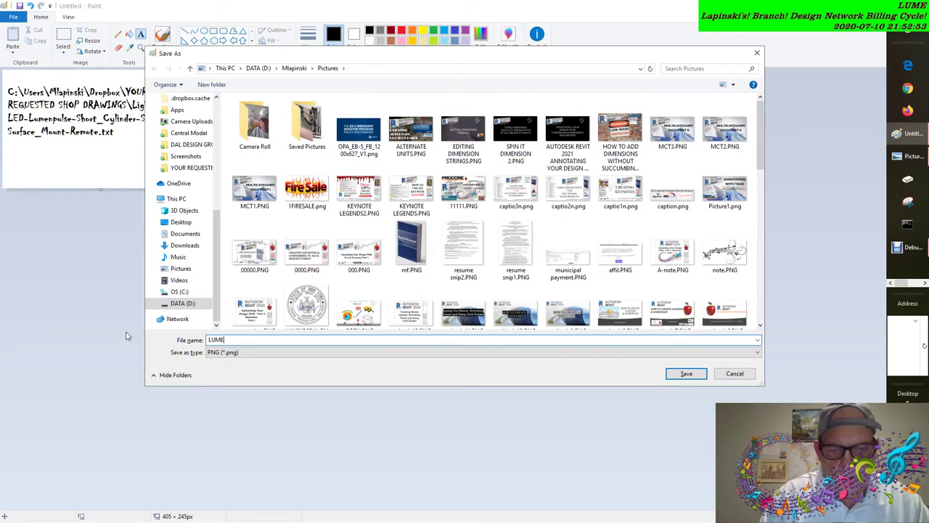
type("N PULSING")
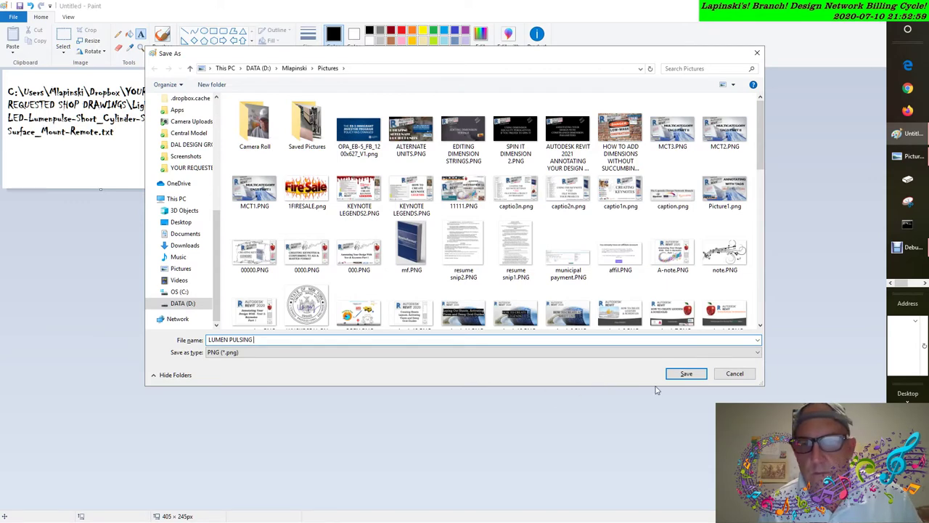
left_click(683, 374)
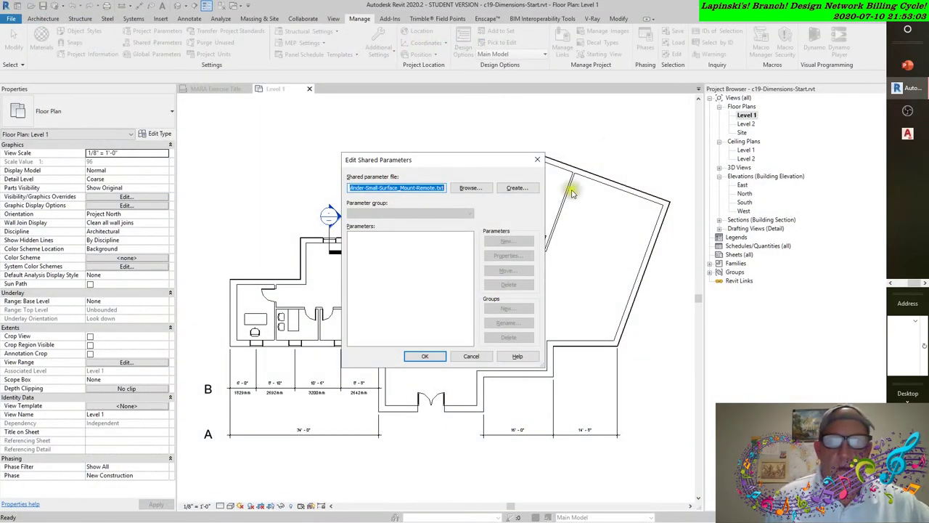
- Browse to load a shared parameter .txt file, then delete the file path text
left_click(470, 188)
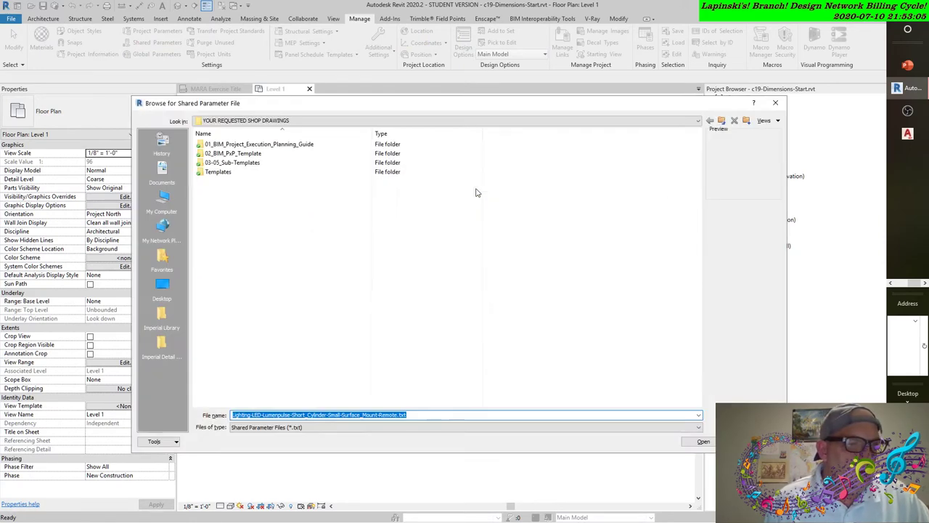
left_click(703, 441)
left_click(413, 187)
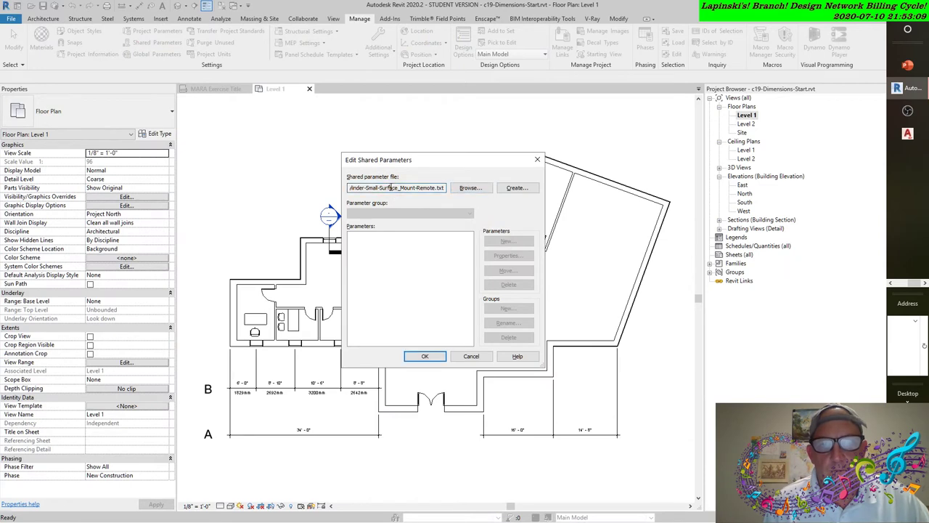
left_click(368, 188)
left_click_drag(368, 188, 217, 182)
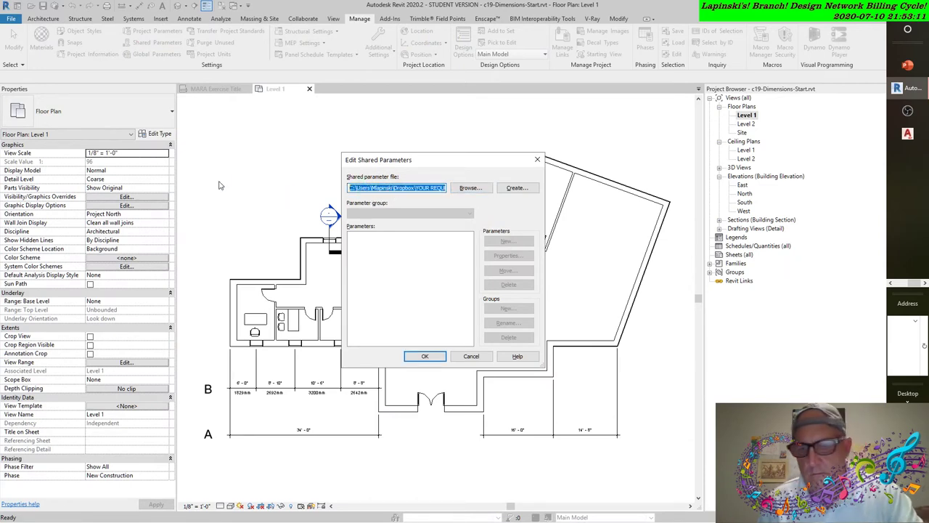
key("Delete")
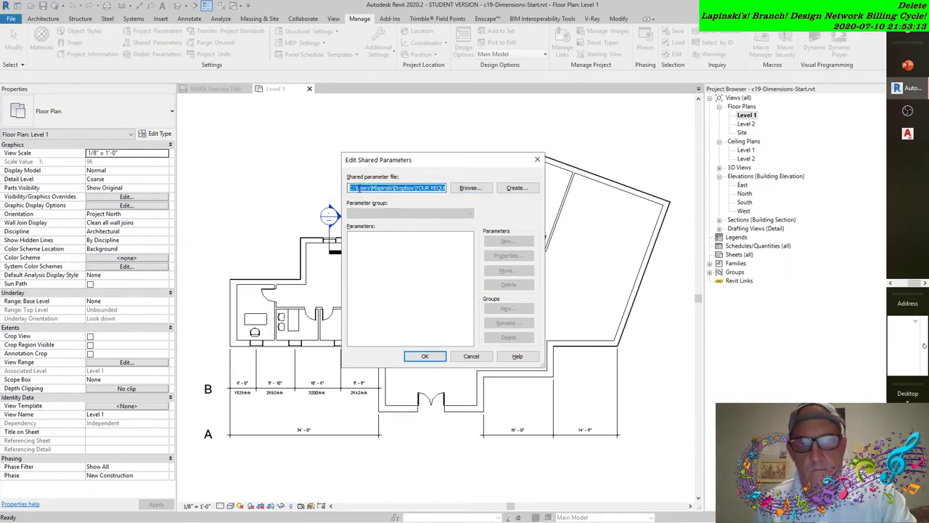
- Delete more of the path text, then cancel Edit Shared Parameters without changes
left_click(360, 187)
key("ctrl+a")
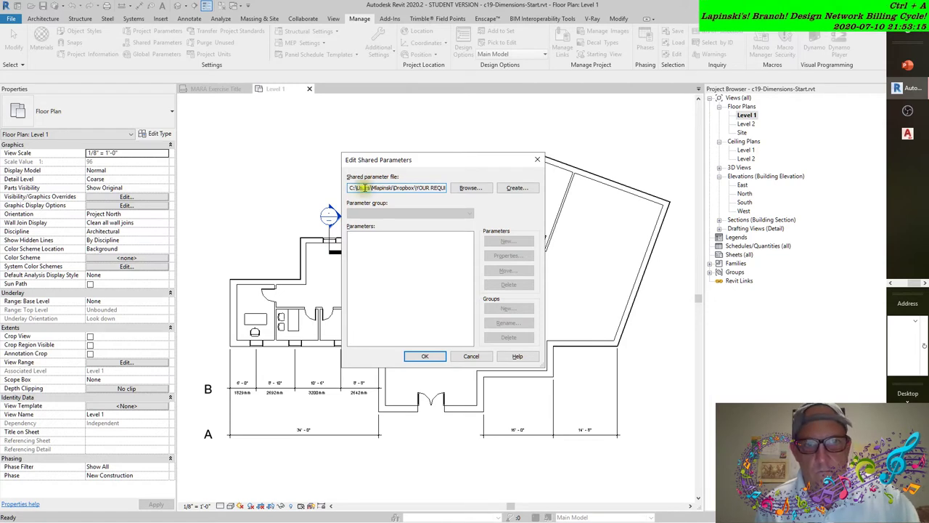
key("ctrl+a")
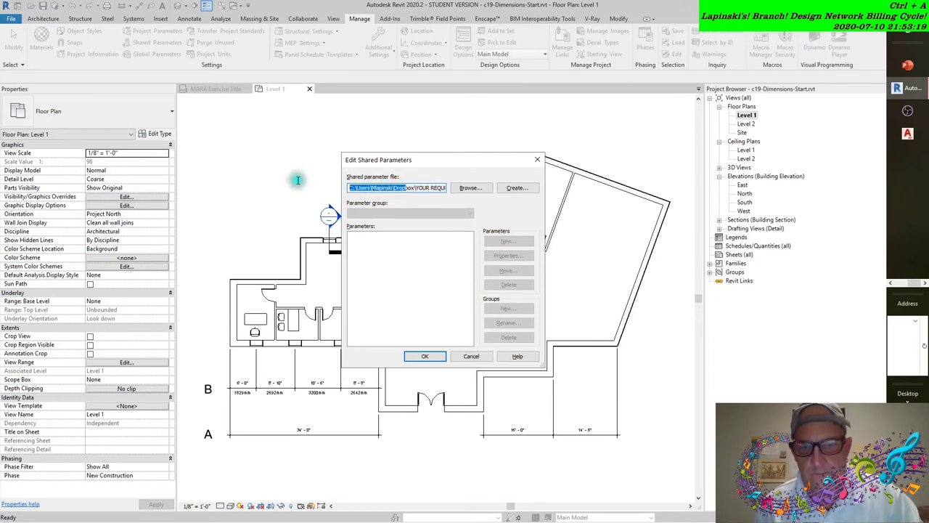
left_click_drag(407, 187, 349, 188)
key("Delete")
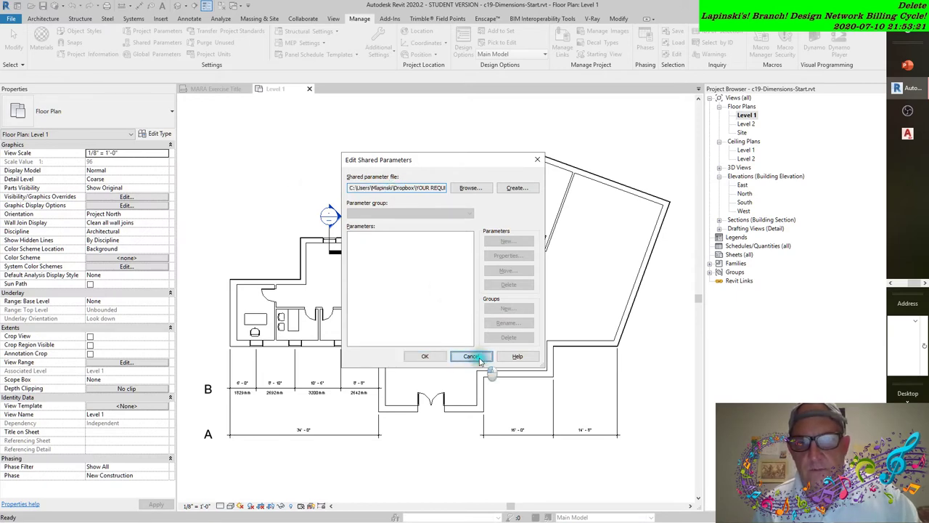
left_click(471, 356)
- Dismiss the save reminder, reopen Shared Parameters past the missing-file error, and choose Create
left_click(502, 304)
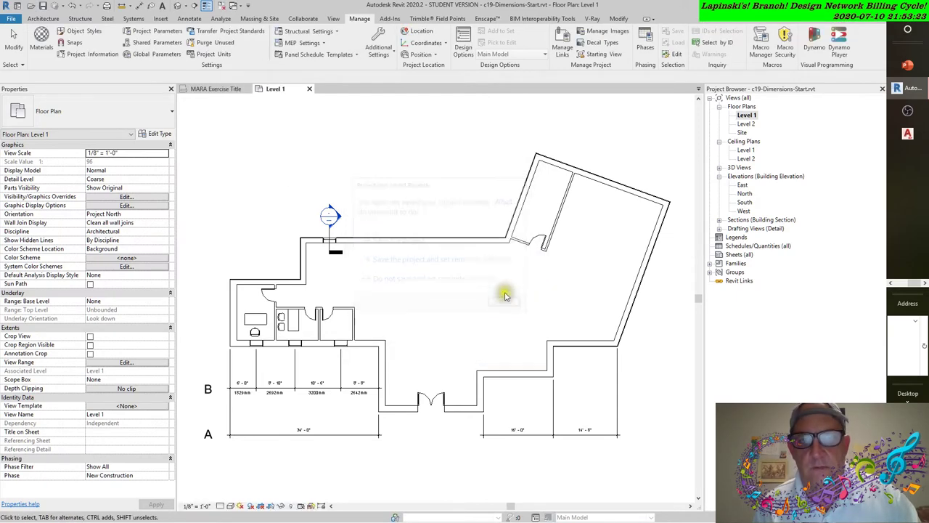
left_click(152, 42)
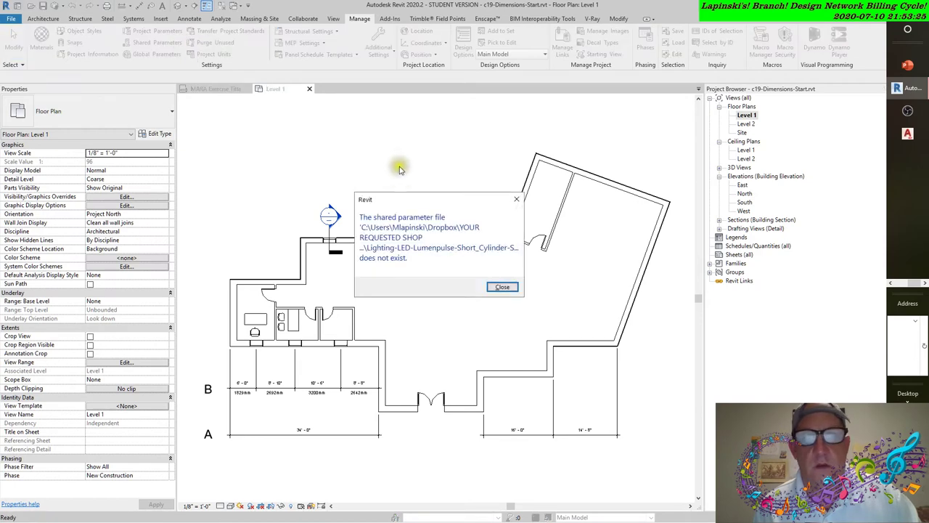
left_click(502, 288)
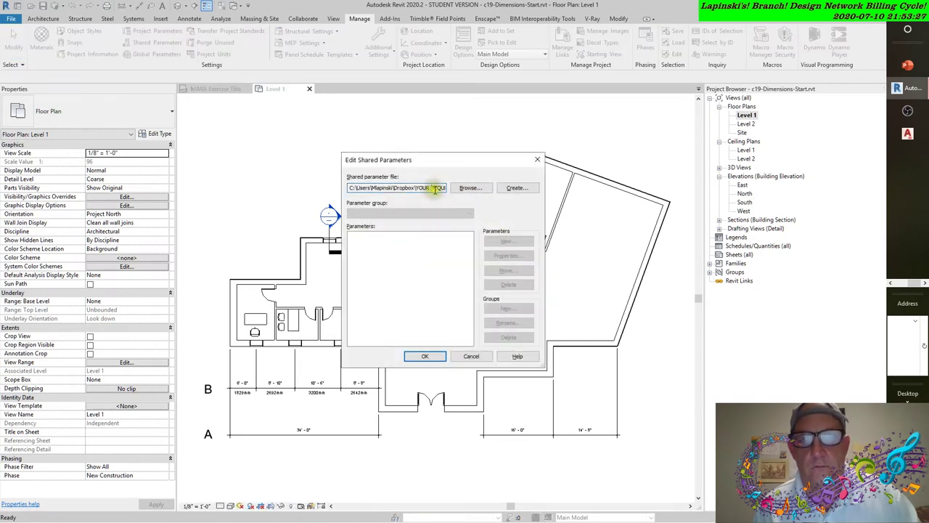
left_click(516, 187)
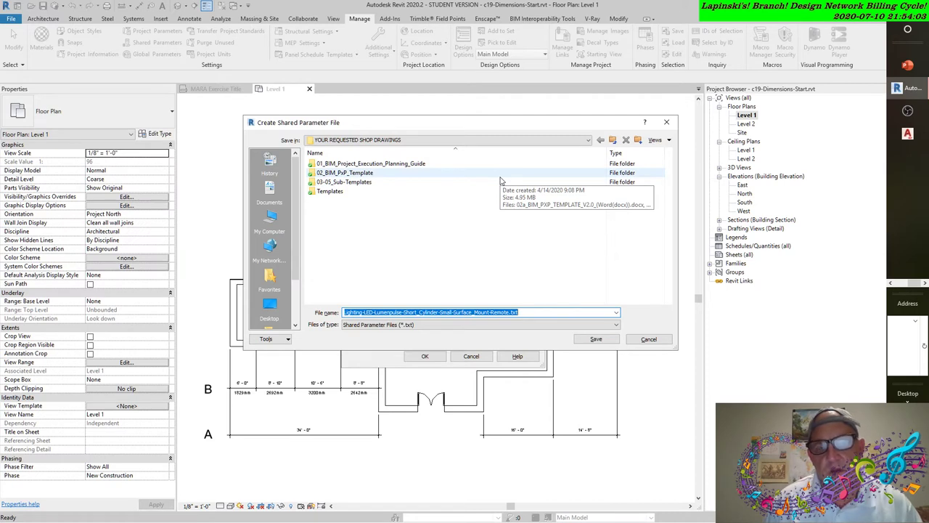
- Name the new shared parameter file LIONSGATE LUMEN PULSE SUPER DUPER TACO and save it
type("NSGATE")
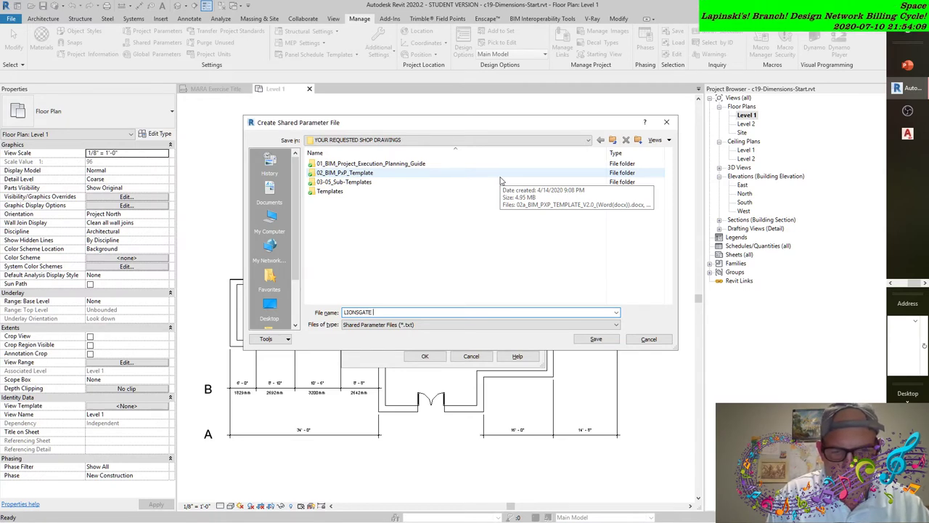
type(" LUMEN PULSE")
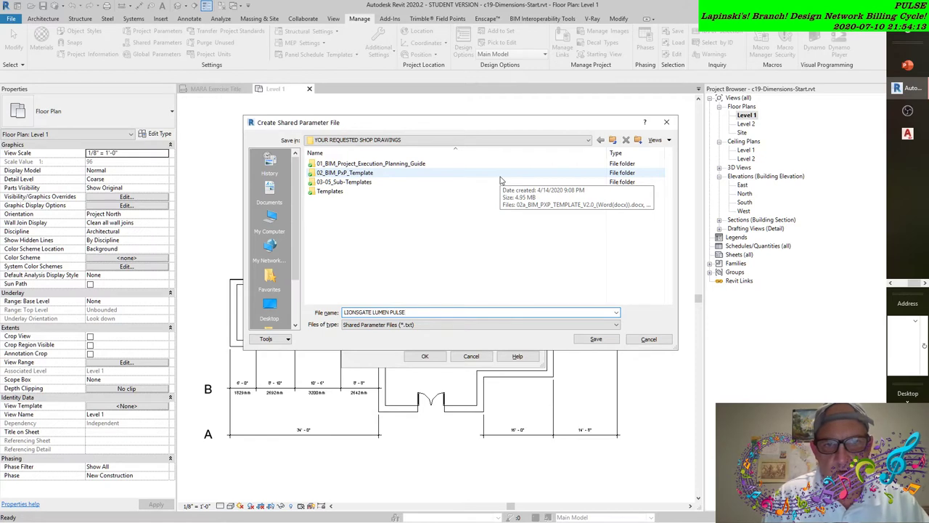
type(" SUP")
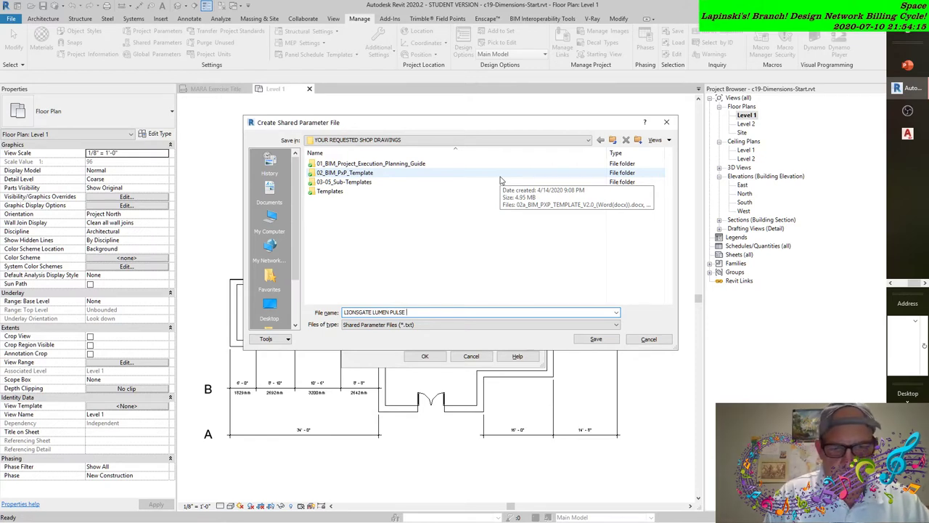
type("ER DUPE")
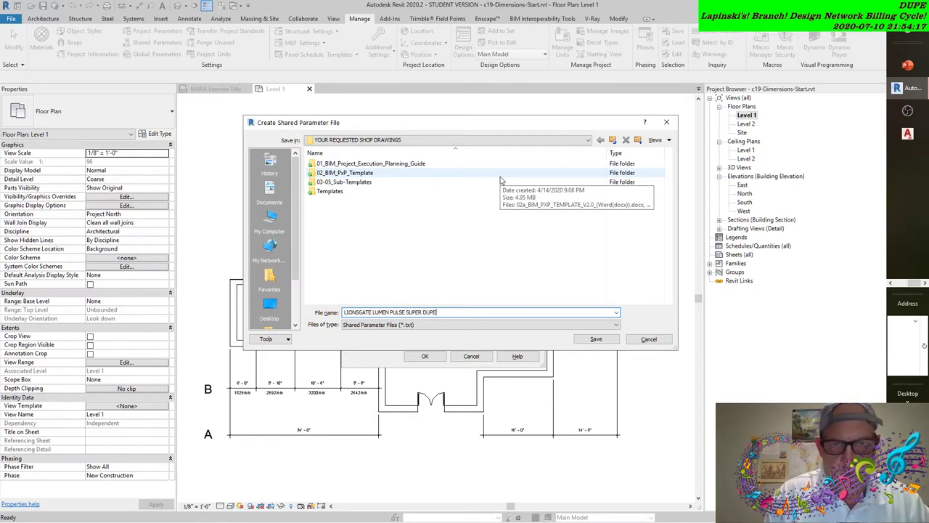
type("R TACO")
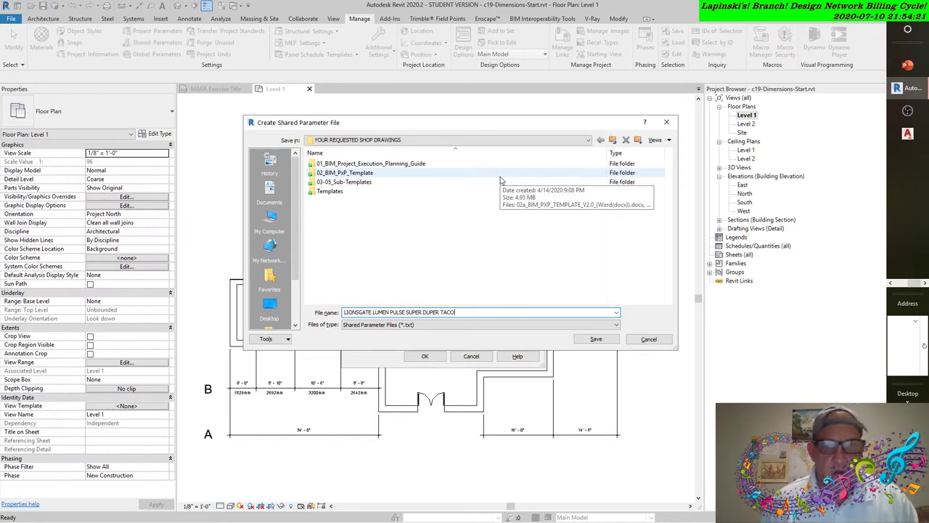
left_click(595, 339)
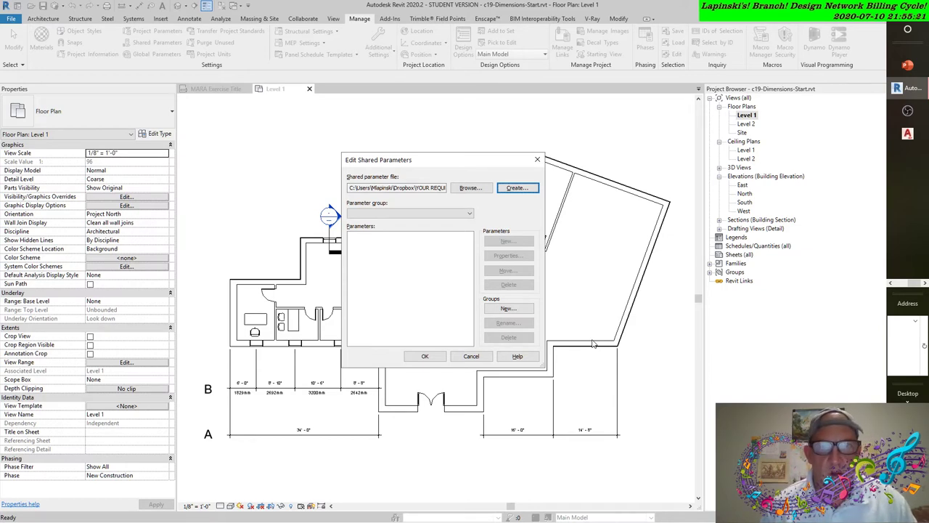
left_click(465, 213)
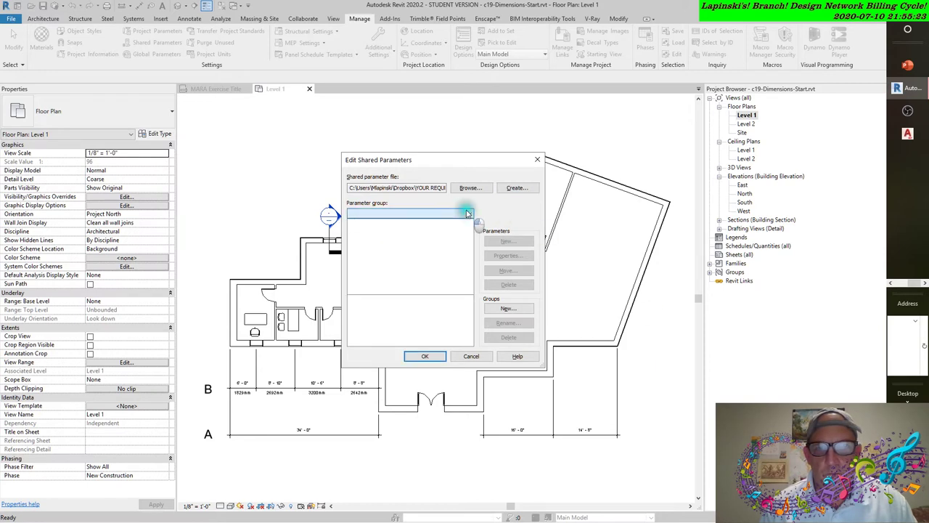
left_click(411, 216)
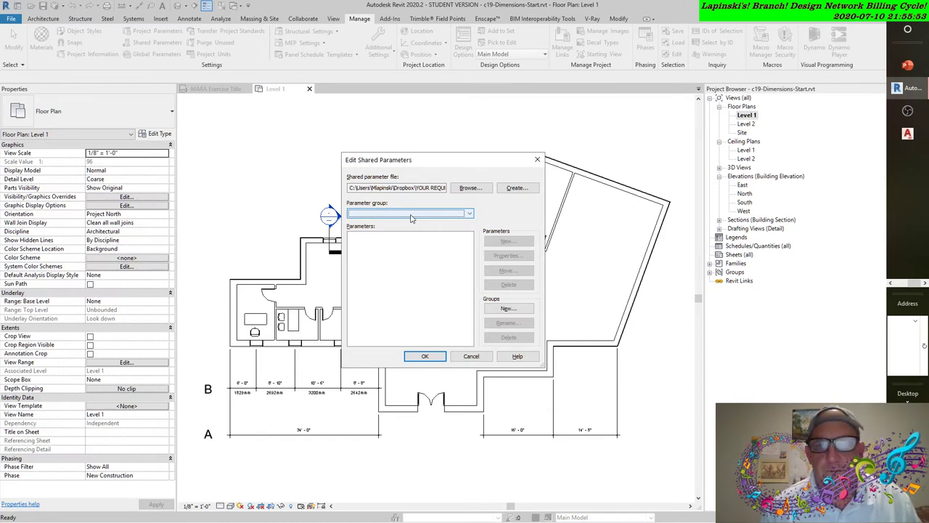
- Create a new group under Groups named WALL PROPERTIES
left_click(508, 308)
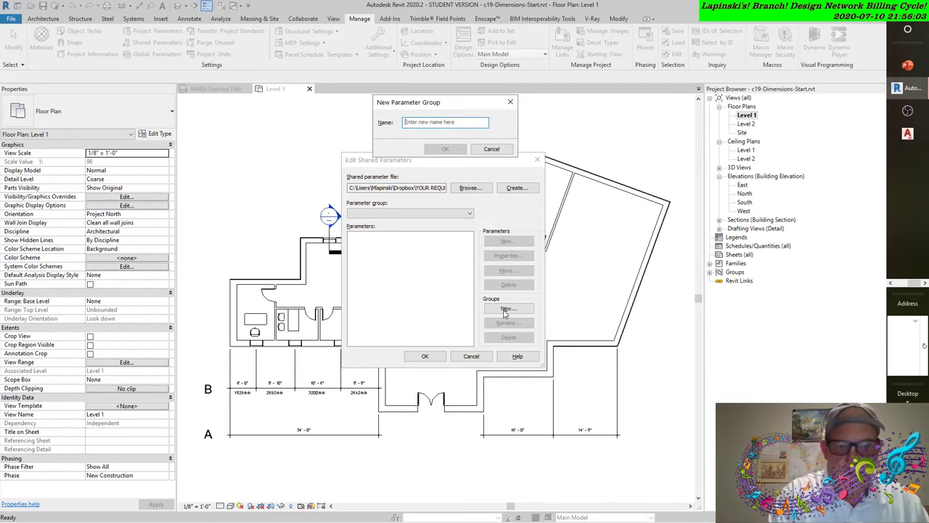
type("WALL")
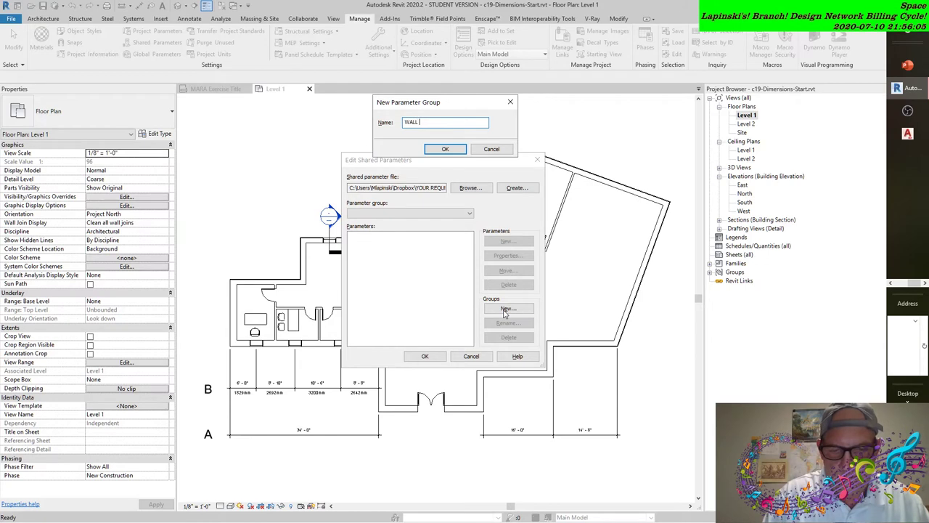
type(" PROPERTI")
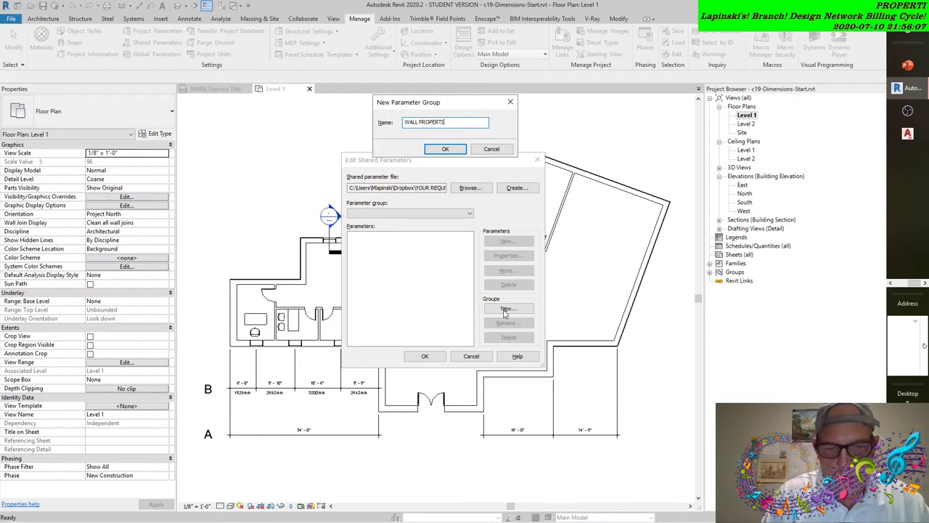
type("ES")
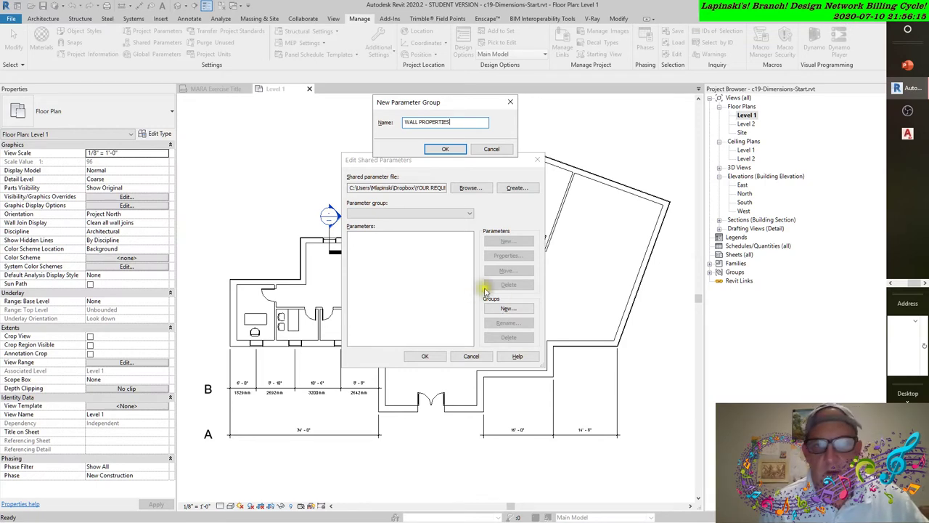
left_click(445, 149)
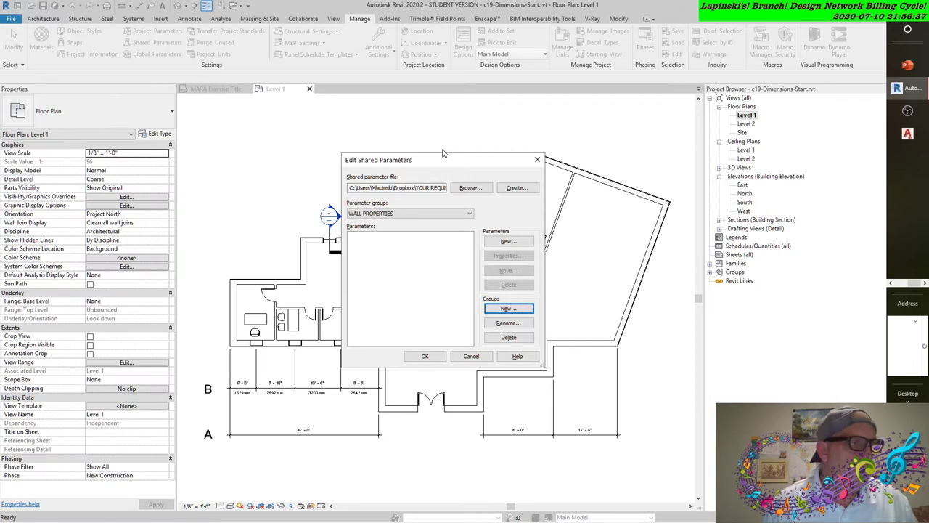
- Define a new shared parameter named STC with Integer as its parameter type
left_click(508, 241)
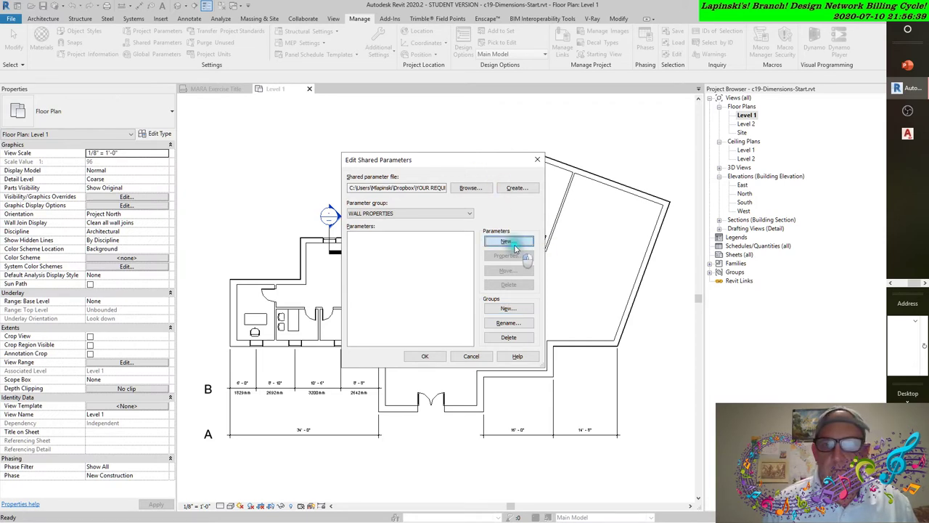
left_click_drag(395, 199, 441, 256)
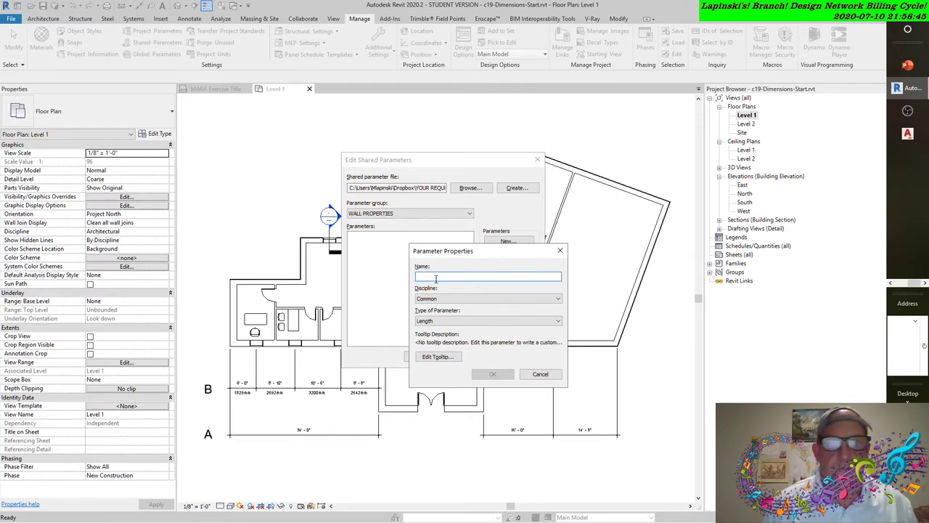
type("STC")
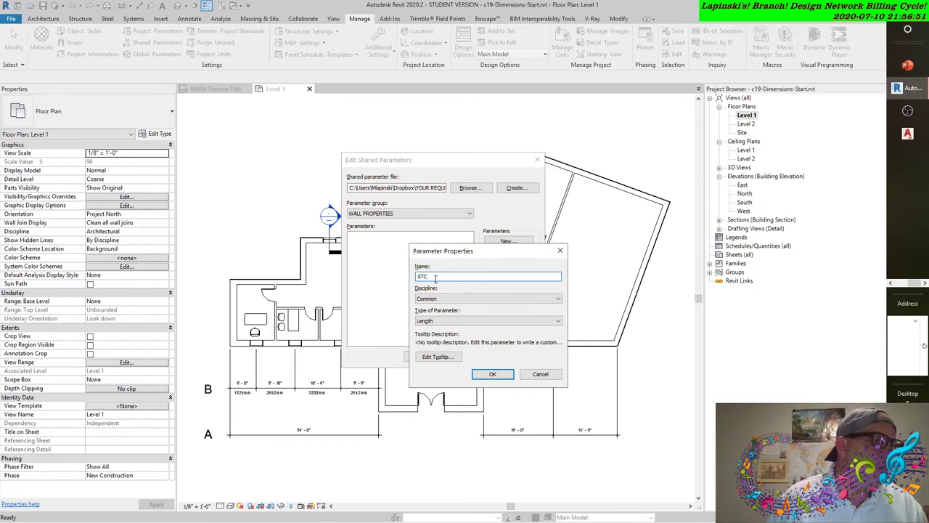
left_click(457, 322)
left_click(438, 336)
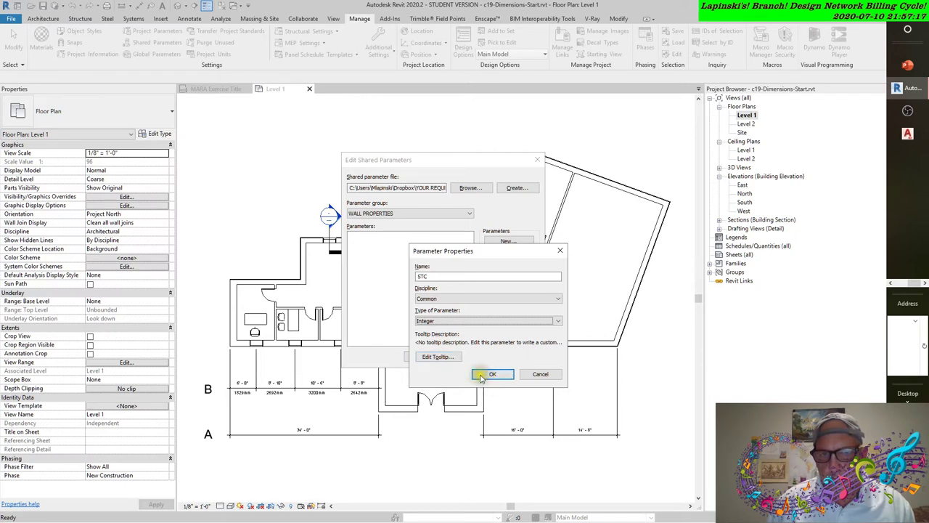
- Set the STC tooltip to NO TOOLTIP FOR THAT GUY and confirm the parameter
left_click(444, 357)
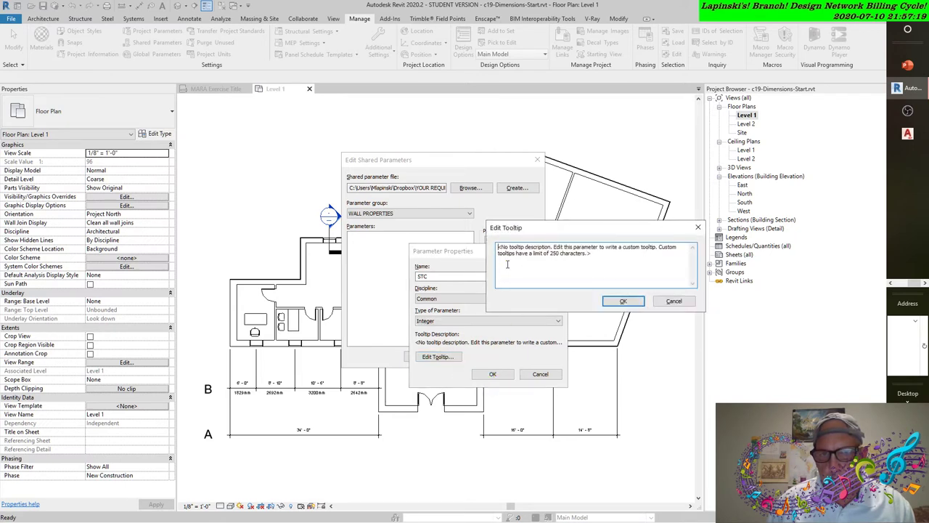
left_click_drag(593, 254, 450, 244)
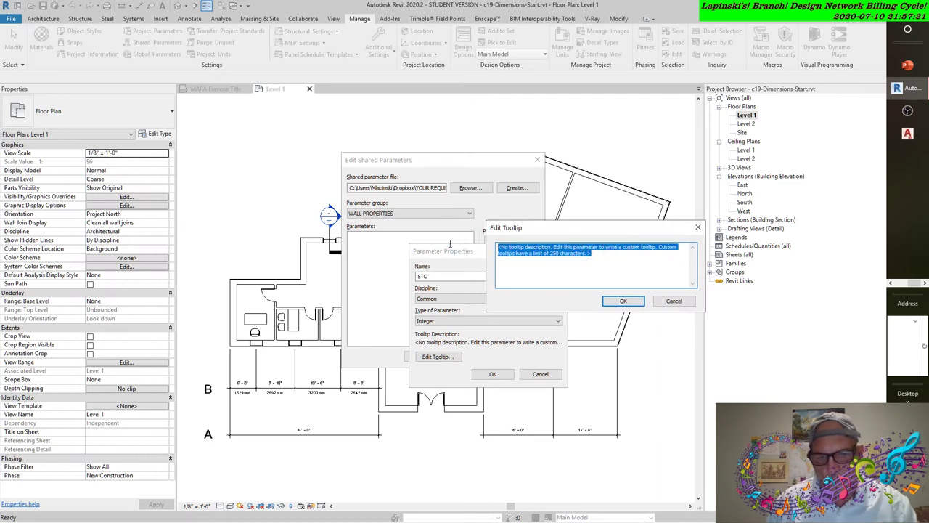
type("NO TOOL")
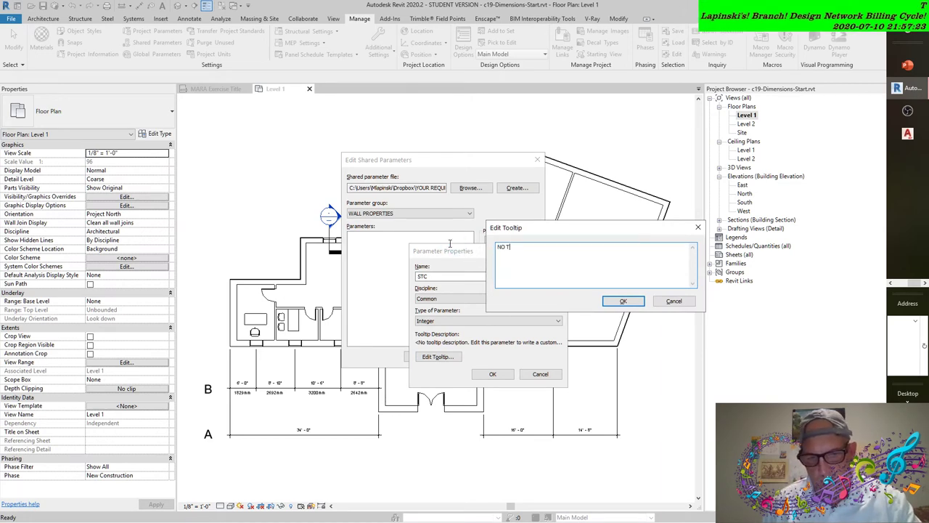
type("IP")
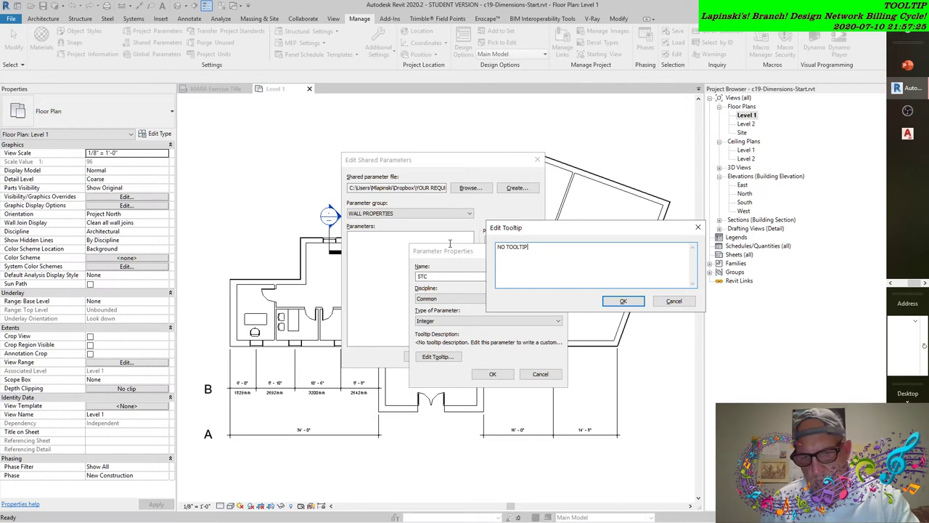
type(" FOR")
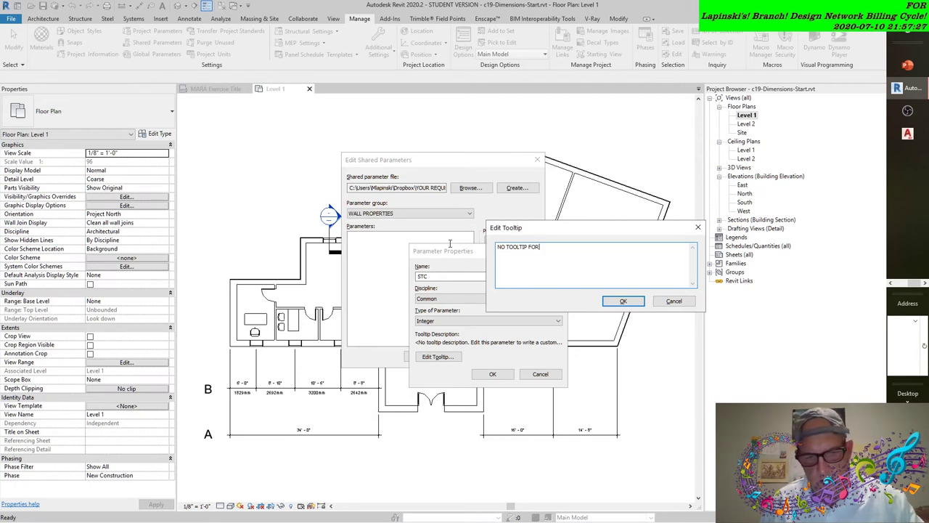
type(" TH")
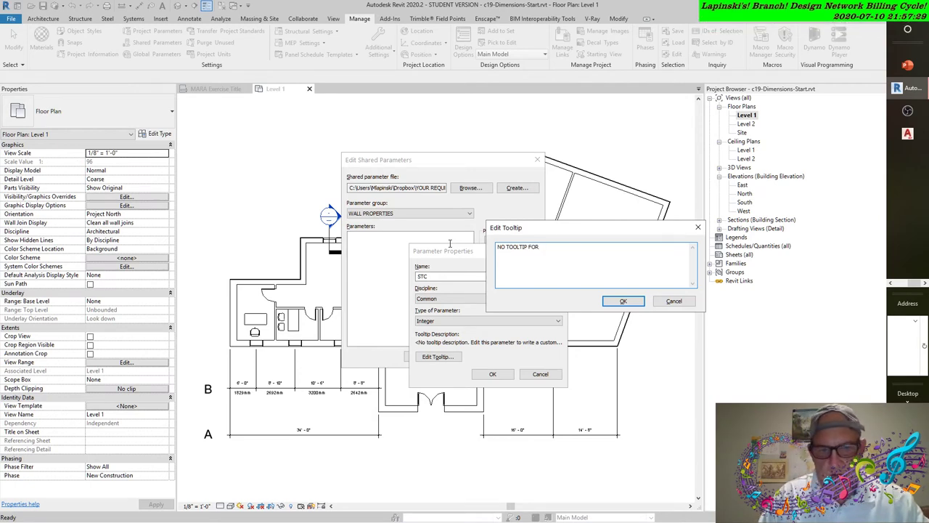
type("AT GUY")
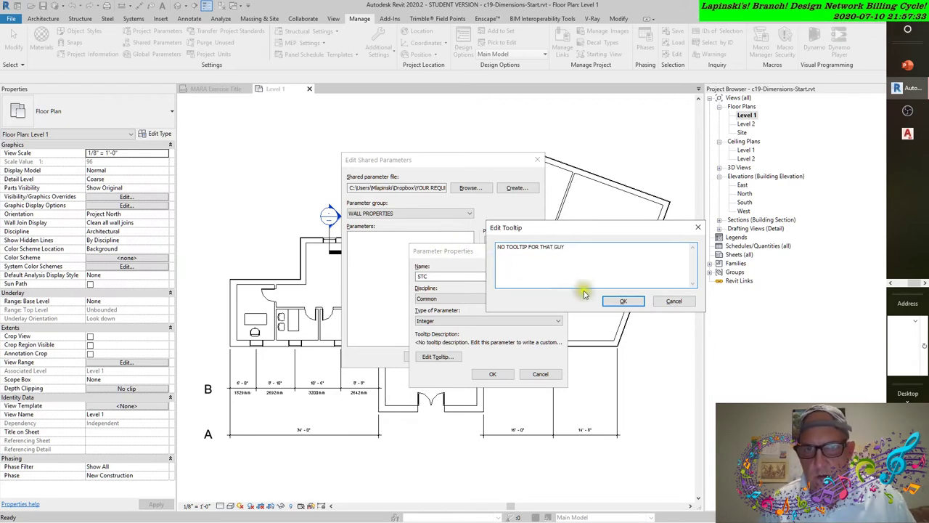
left_click(620, 301)
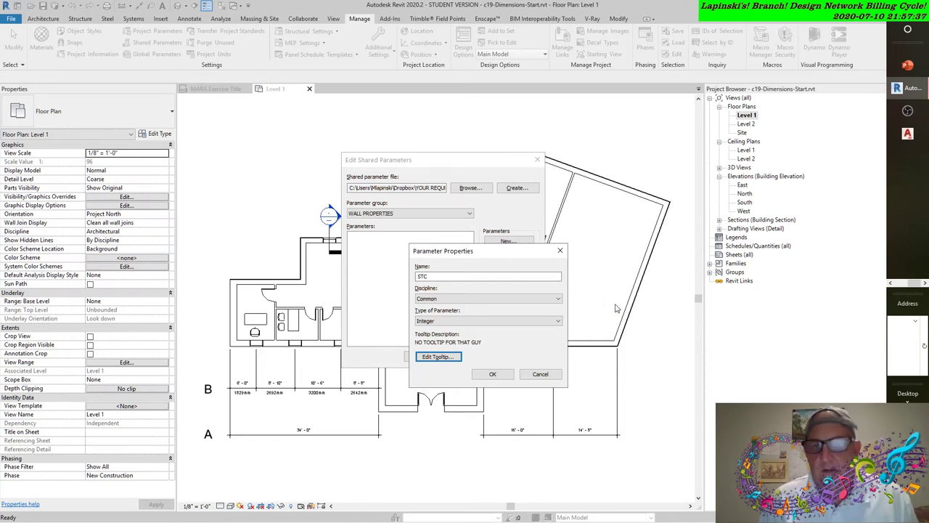
left_click(496, 374)
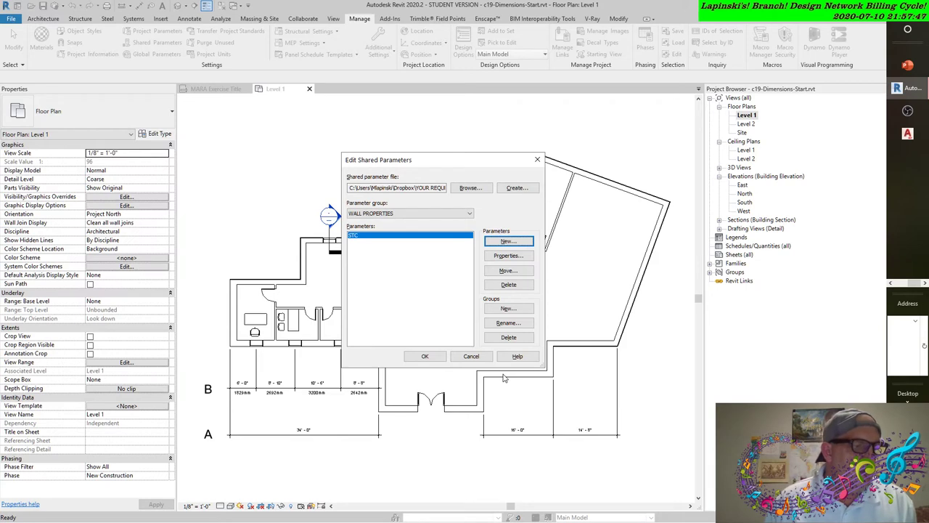
- Confirm Edit Shared Parameters with OK and open Project Parameters from the Manage tab
left_click(441, 356)
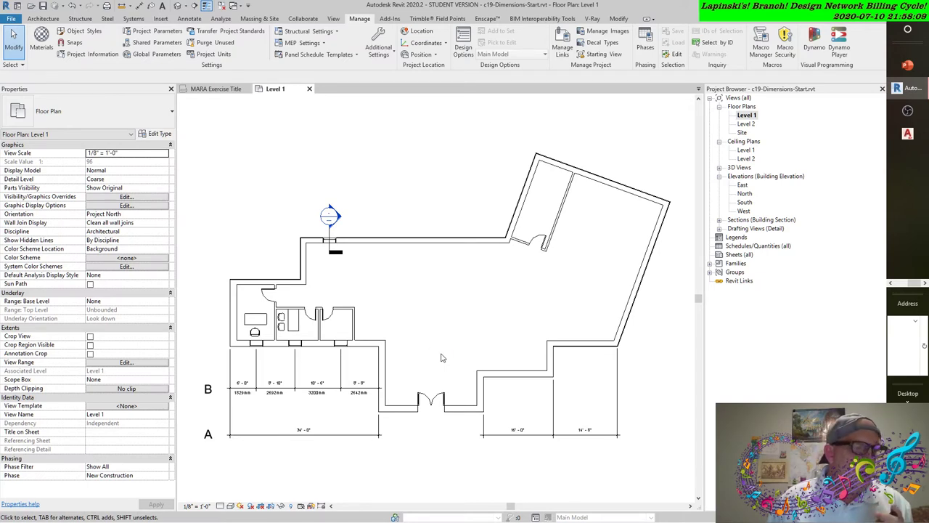
left_click(421, 214)
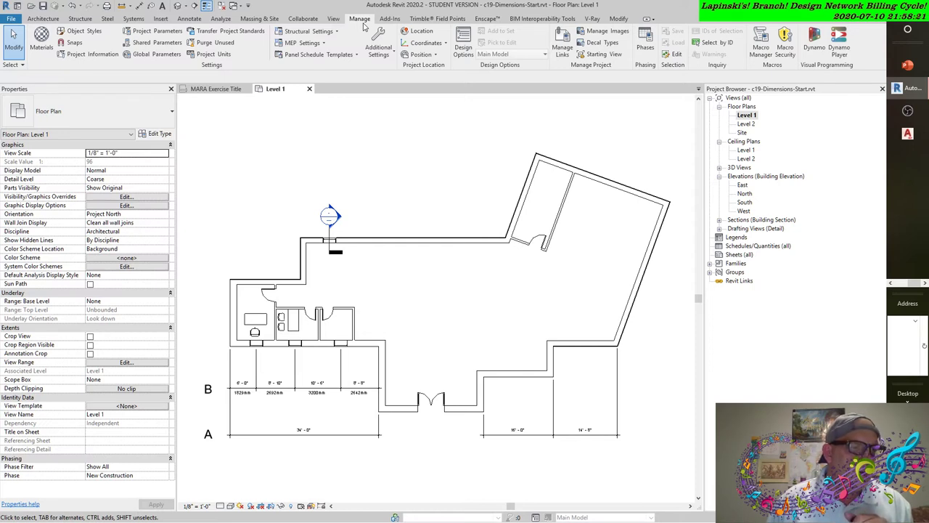
left_click(154, 31)
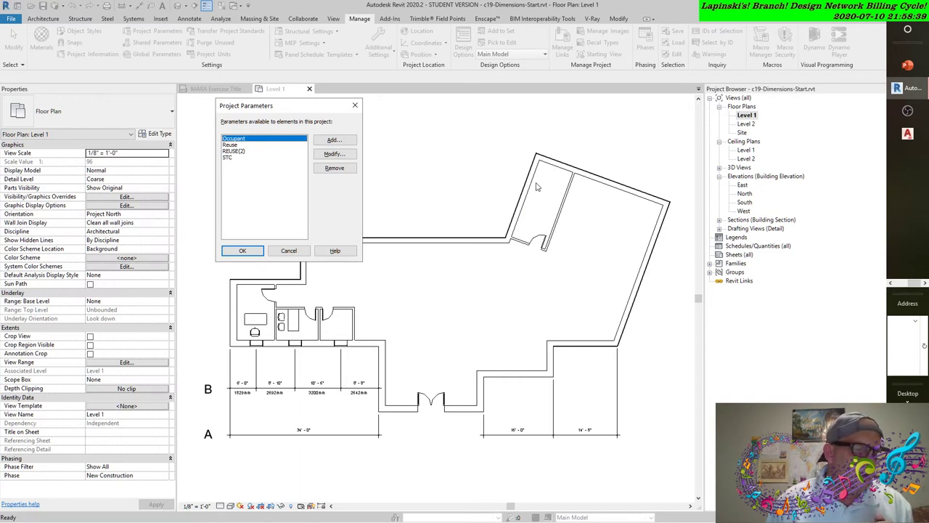
- Close and reopen Project Parameters, then start adding a new project parameter
left_click(229, 158)
left_click(243, 251)
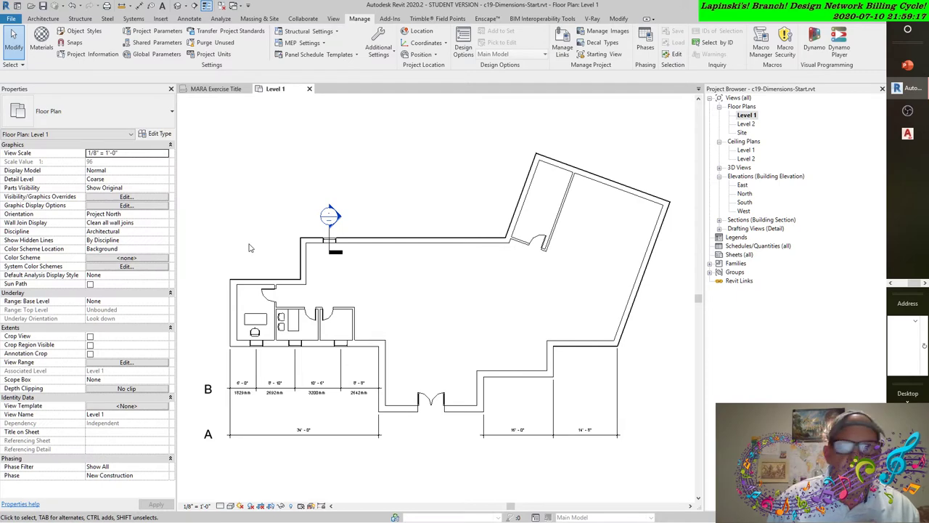
left_click(154, 31)
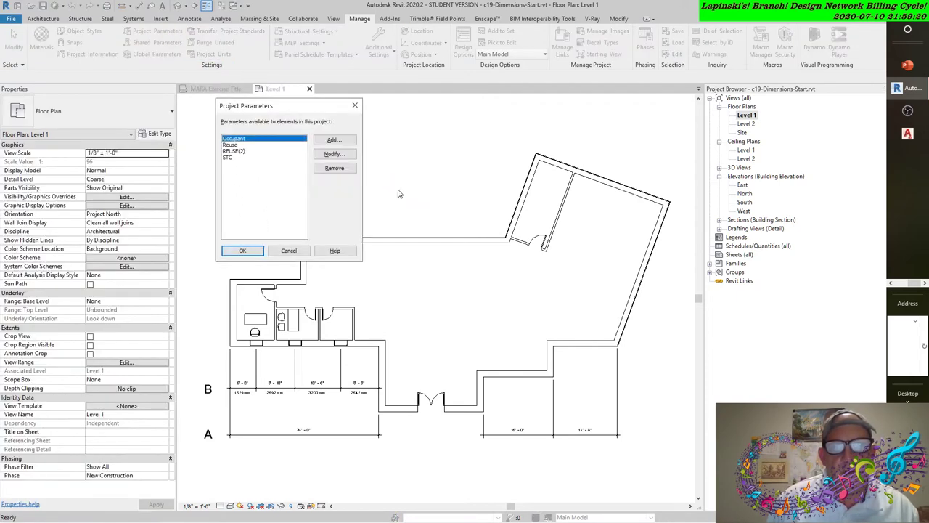
left_click(333, 139)
left_click(566, 365)
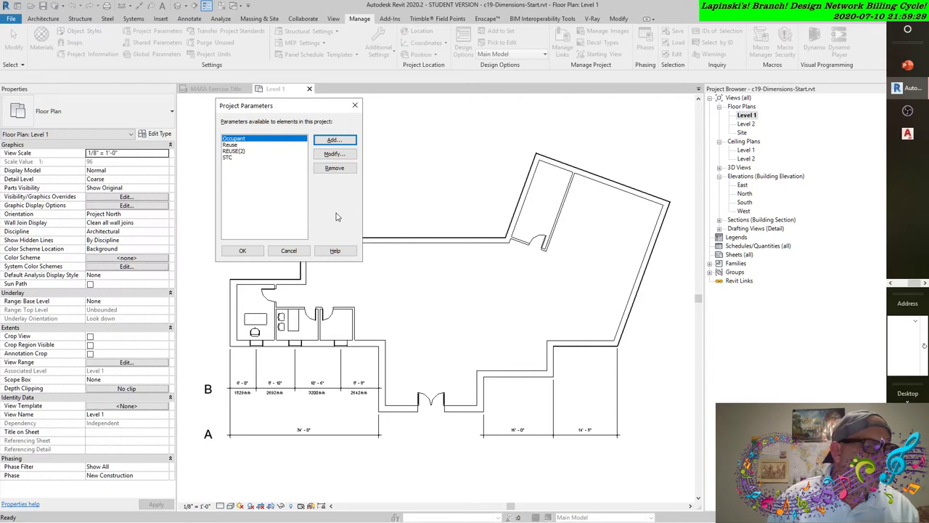
left_click(332, 141)
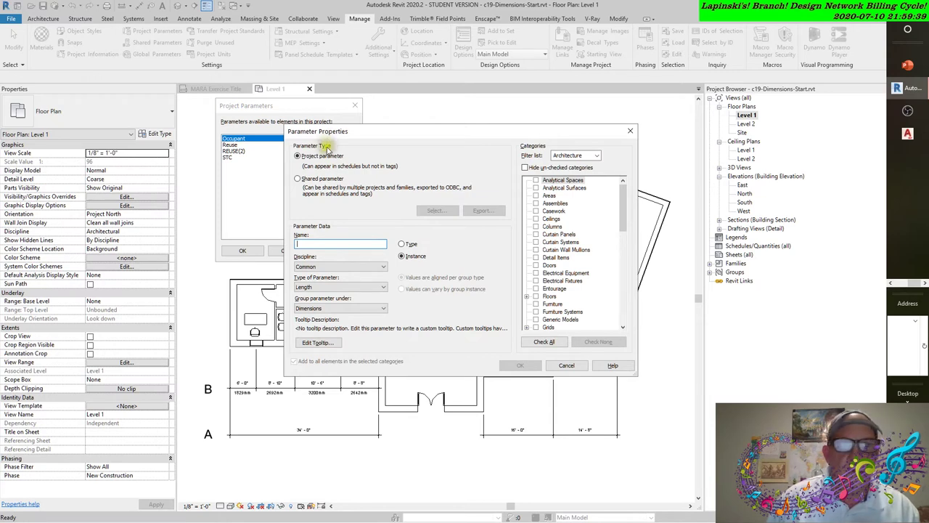
- Make the new parameter Shared, loading STC from the WALL PROPERTIES group
left_click(296, 179)
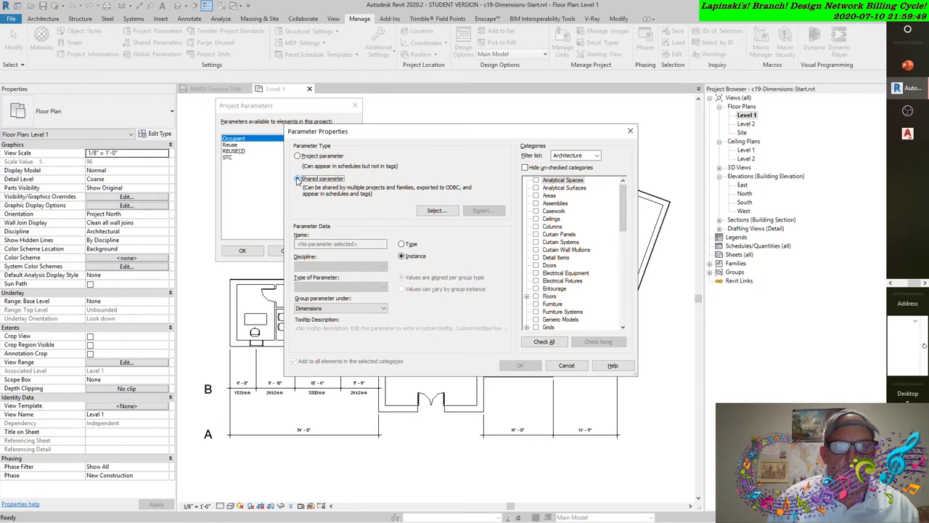
left_click(297, 179)
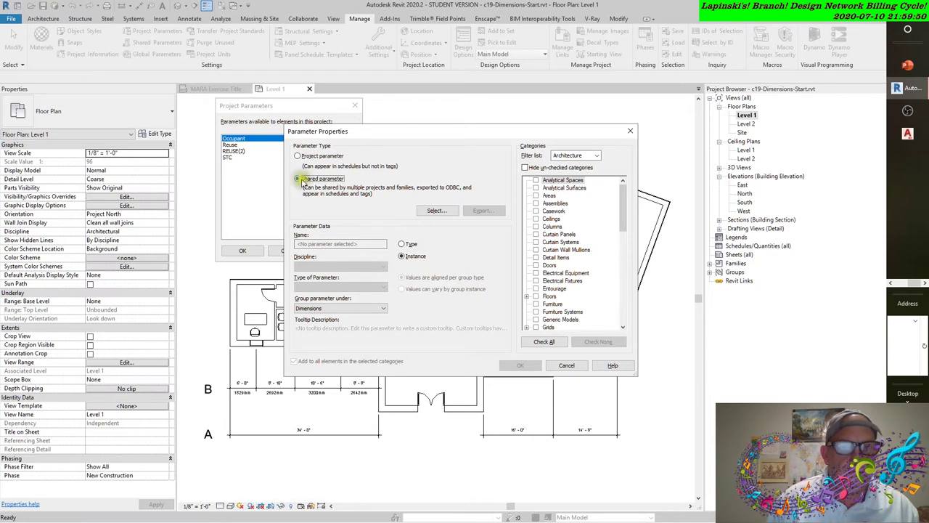
left_click(429, 212)
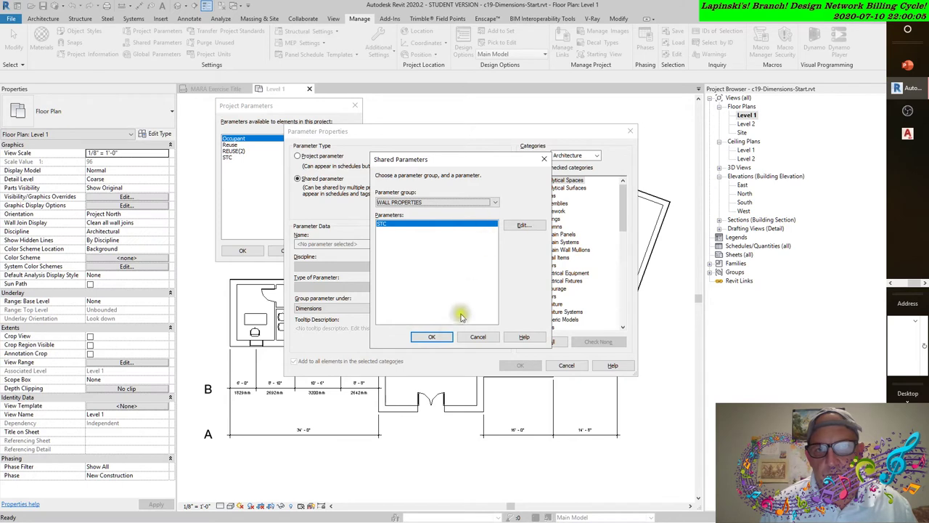
left_click(434, 338)
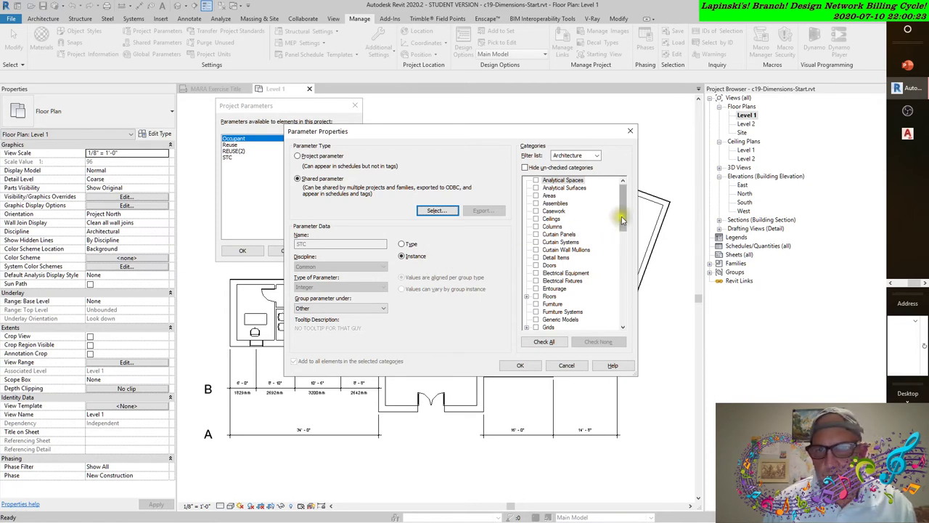
- Apply the shared STC parameter to the Walls category and confirm Parameter Properties
left_click_drag(622, 211, 621, 320)
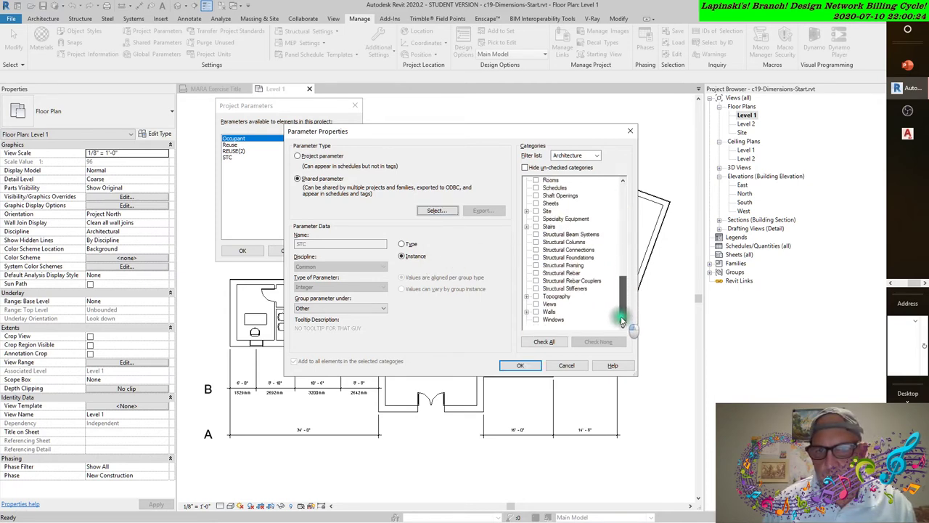
left_click(536, 312)
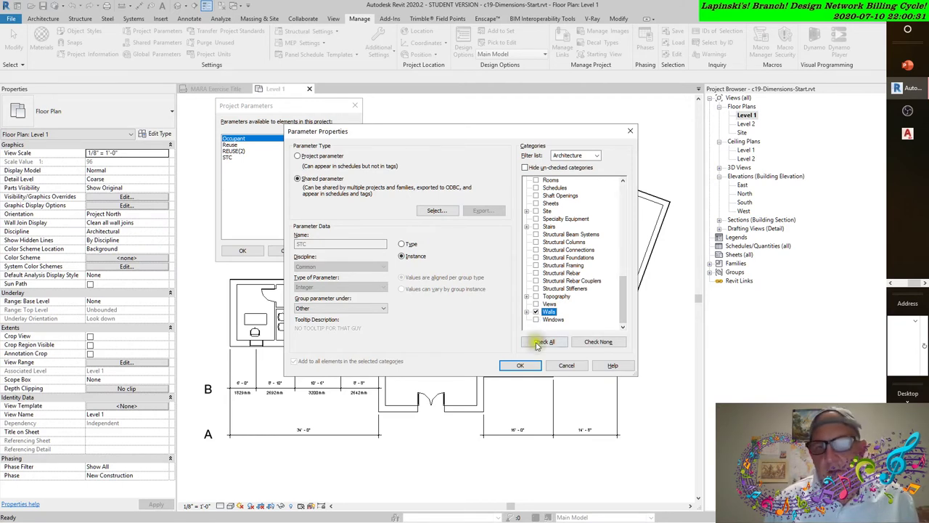
left_click(518, 366)
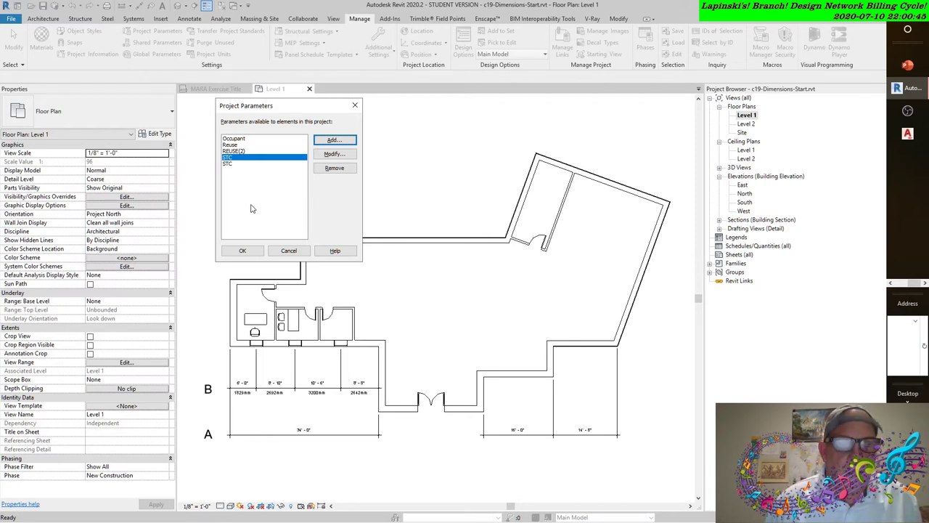
- Close Project Parameters and select an interior wall on Level 1 to see its STC field
left_click(242, 251)
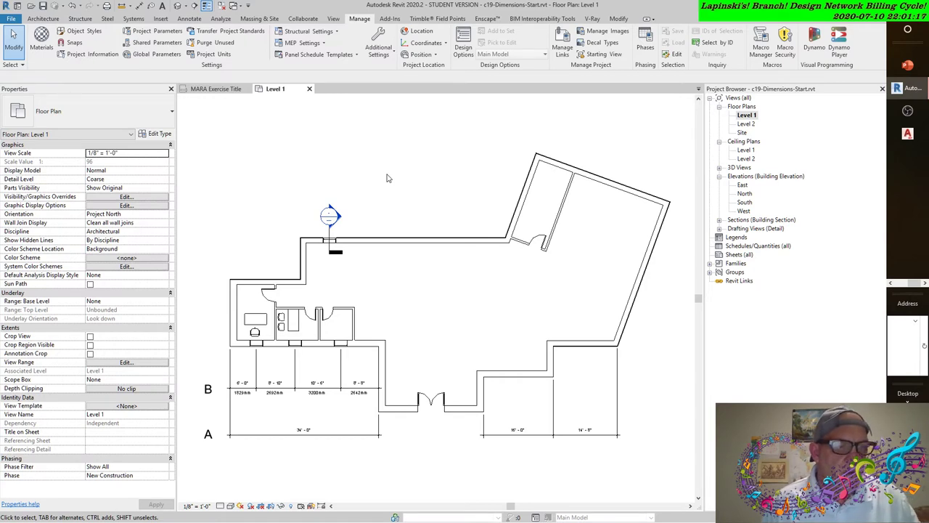
left_click(356, 323)
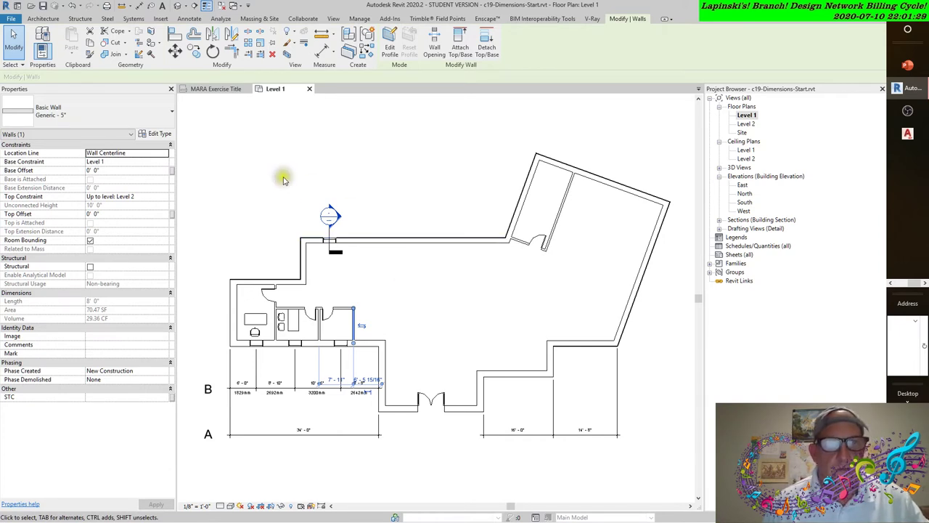
- Start editing the selected wall's empty STC value in Properties
left_click(114, 396)
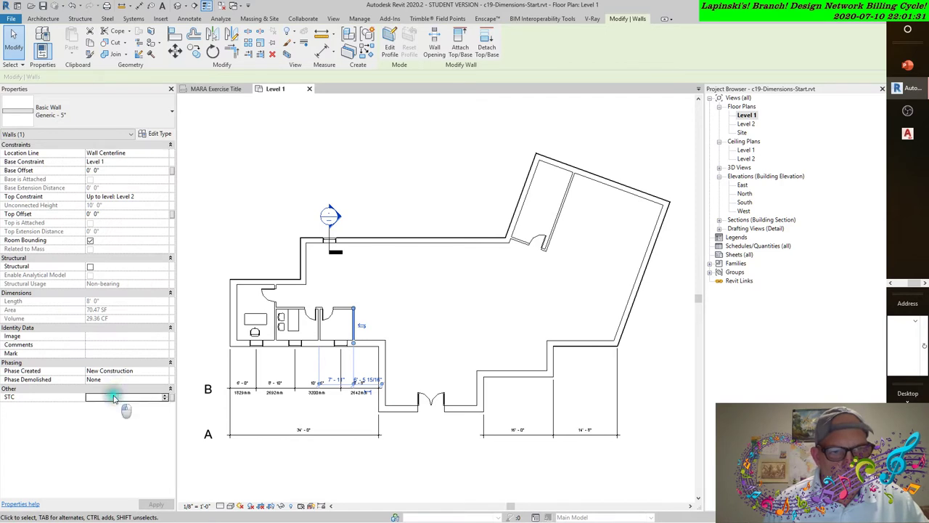
- Create a new Integer global parameter named REFLECTIVITY from the STC association window
left_click(172, 397)
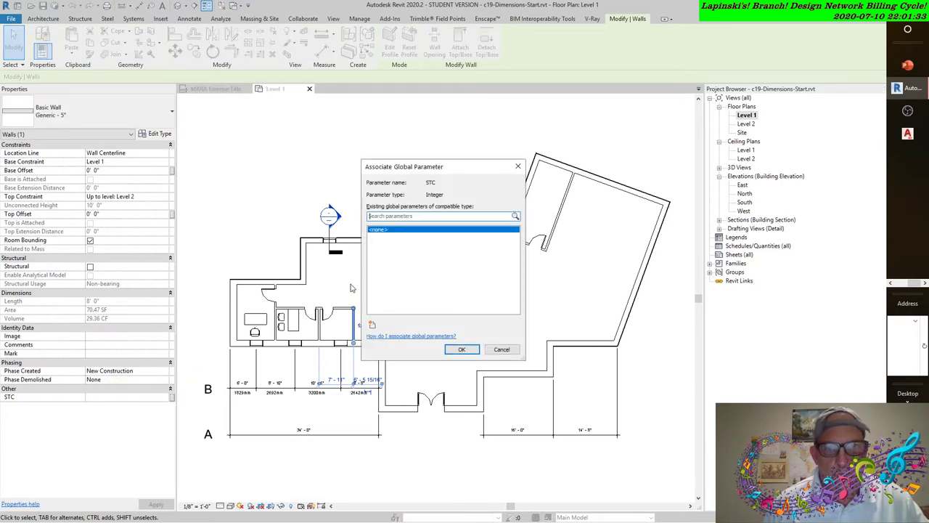
left_click(371, 324)
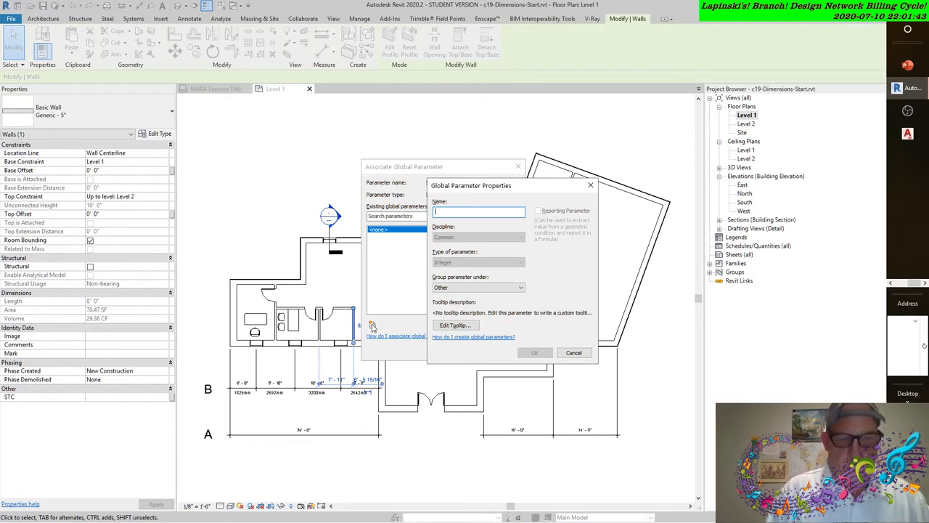
type("REFLE")
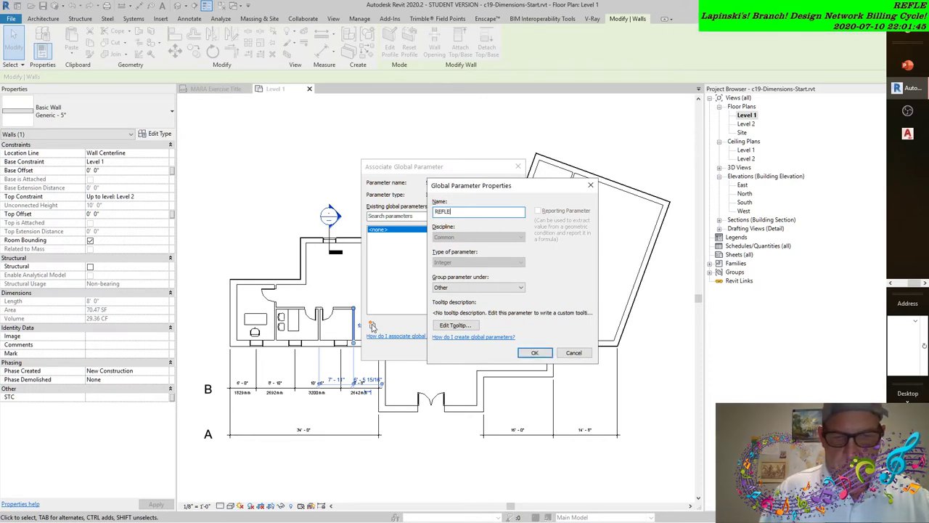
type("CTIVITY")
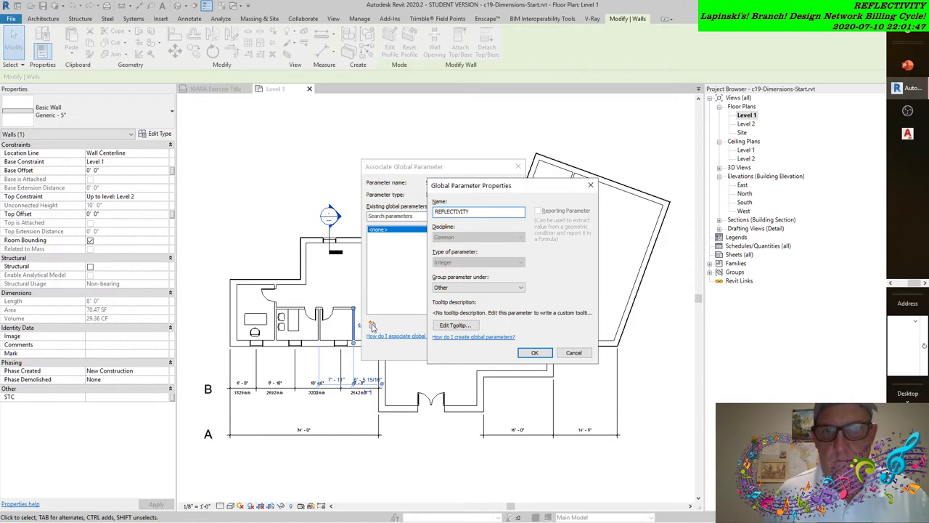
left_click(534, 352)
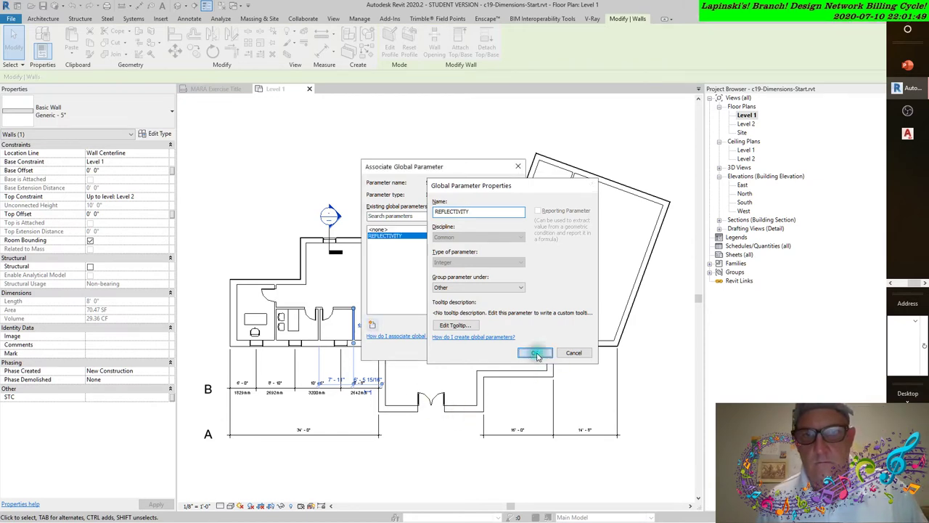
- Cancel the global parameter association and enter 45 directly as the wall's STC value
left_click(493, 347)
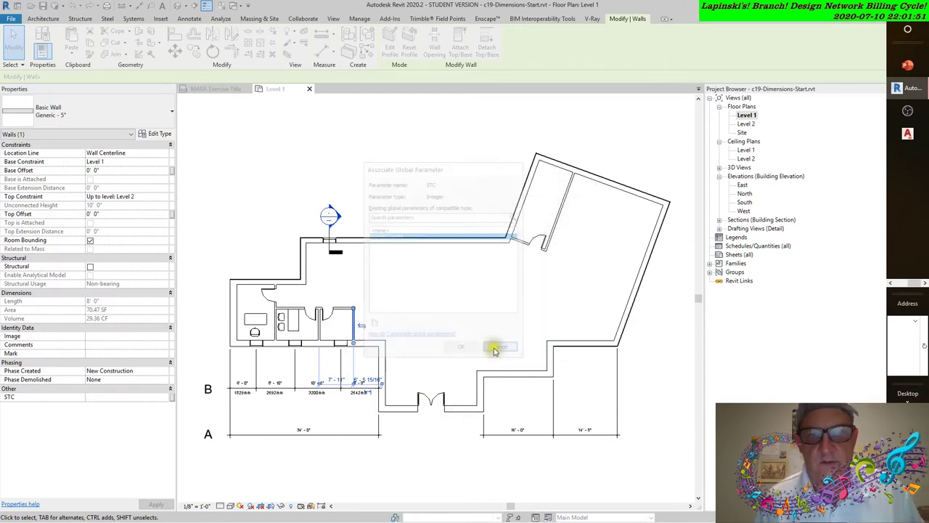
left_click(103, 398)
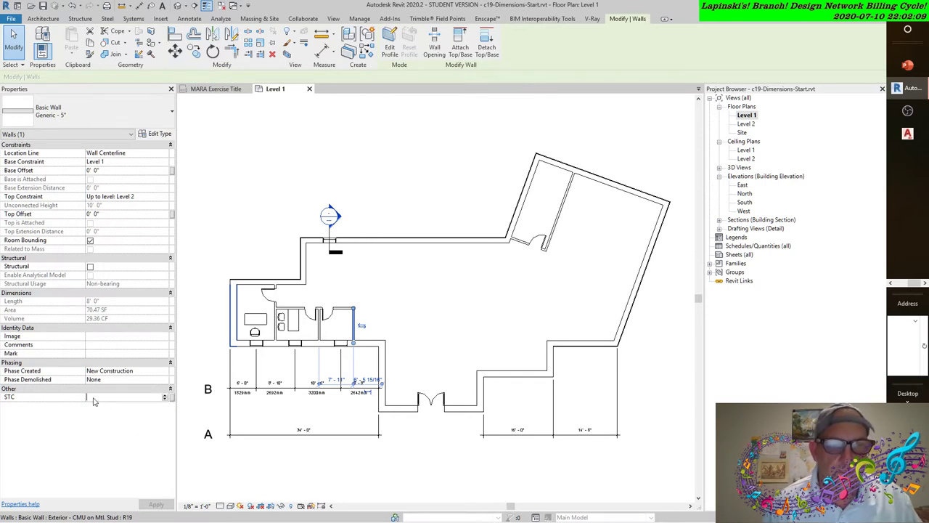
type("45")
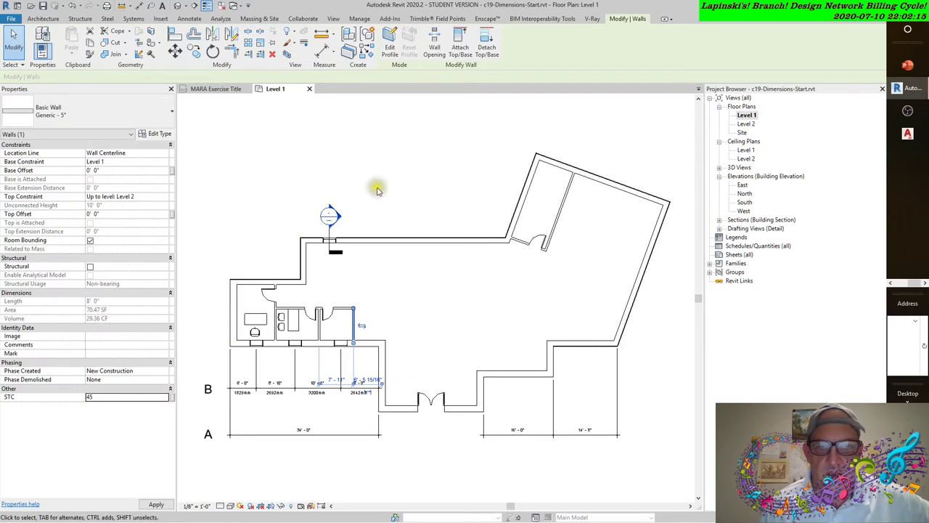
left_click(317, 453)
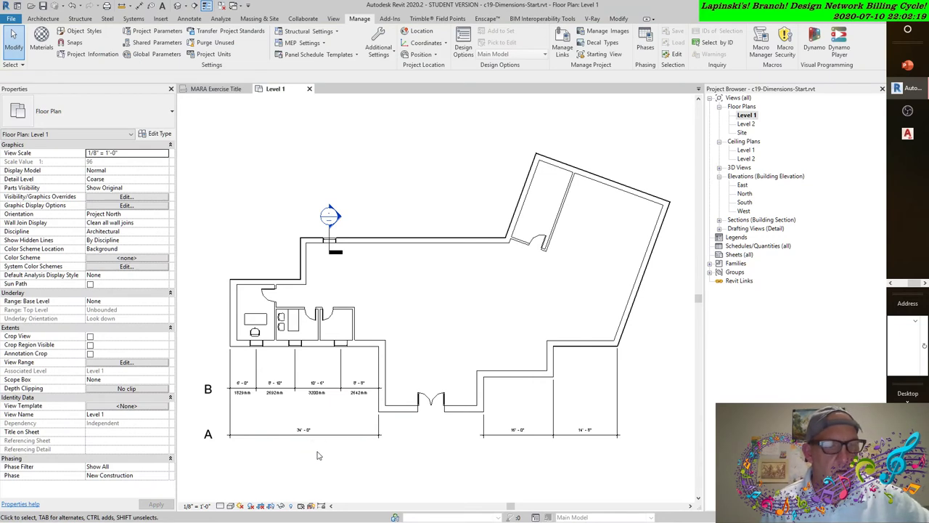
left_click(317, 452)
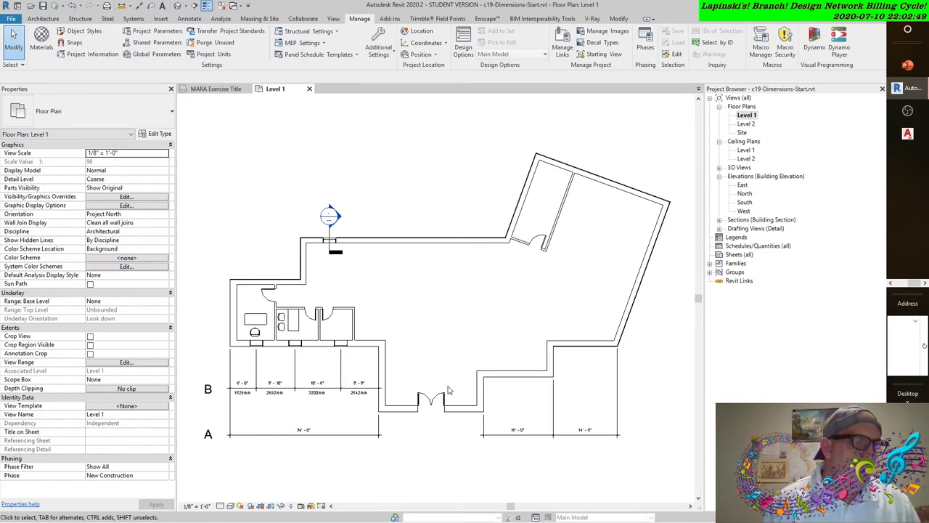
- Create a new family from the Annotations folder's Generic Tag.rft template
left_click(12, 19)
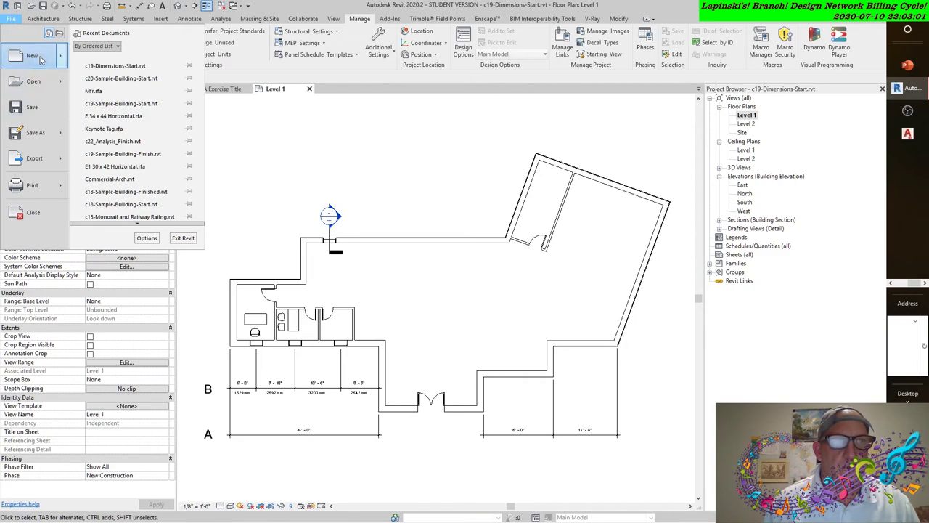
mouse_move(46, 60)
left_click(104, 85)
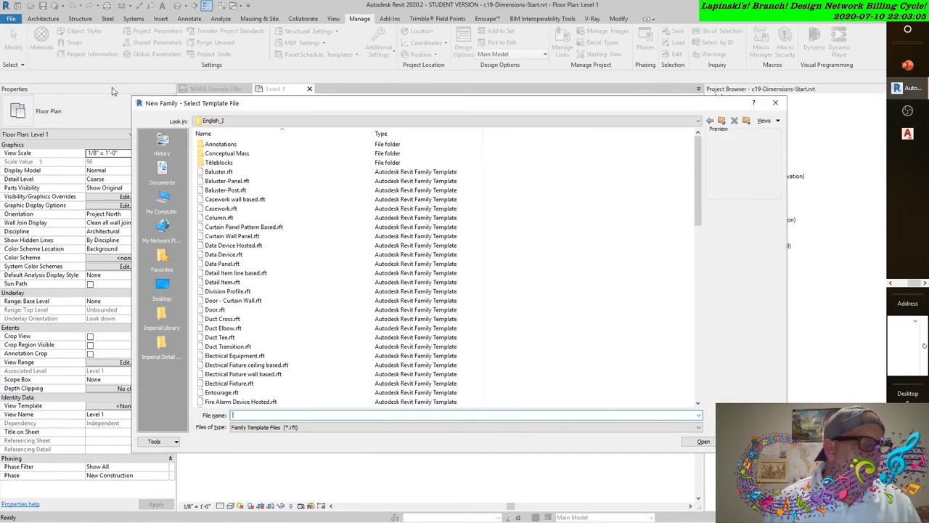
double_click(220, 143)
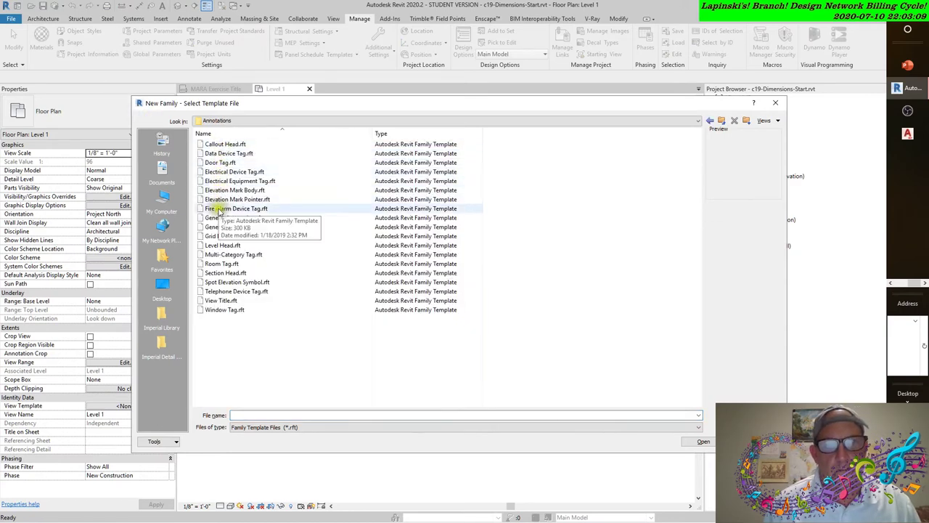
left_click(231, 217)
left_click(222, 227)
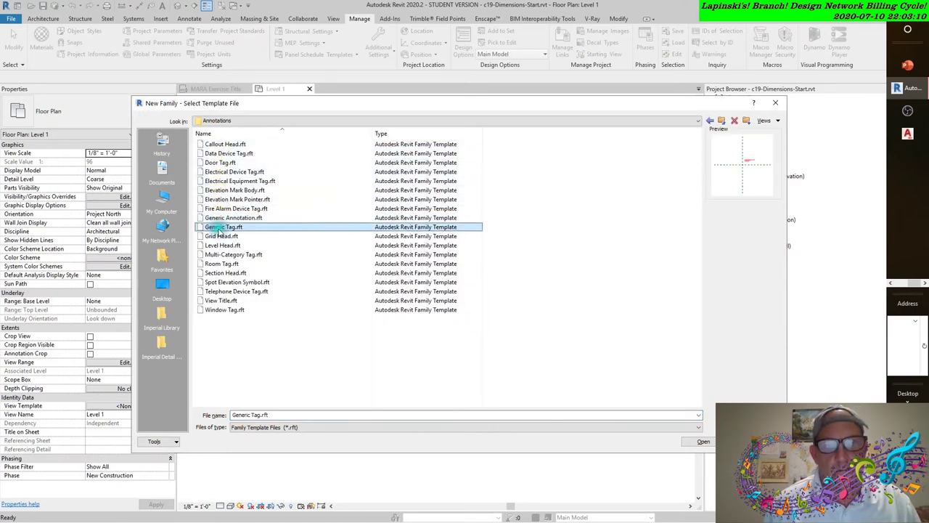
left_click(704, 442)
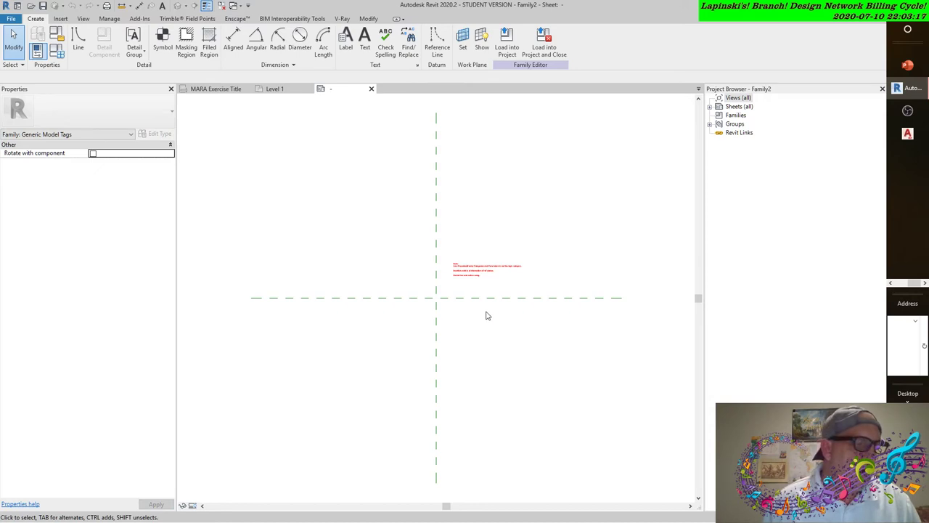
- Set the family category to Wall Tags with Rotate with component enabled
scroll(541, 302, "up", 4)
middle_click_drag(539, 301, 498, 325)
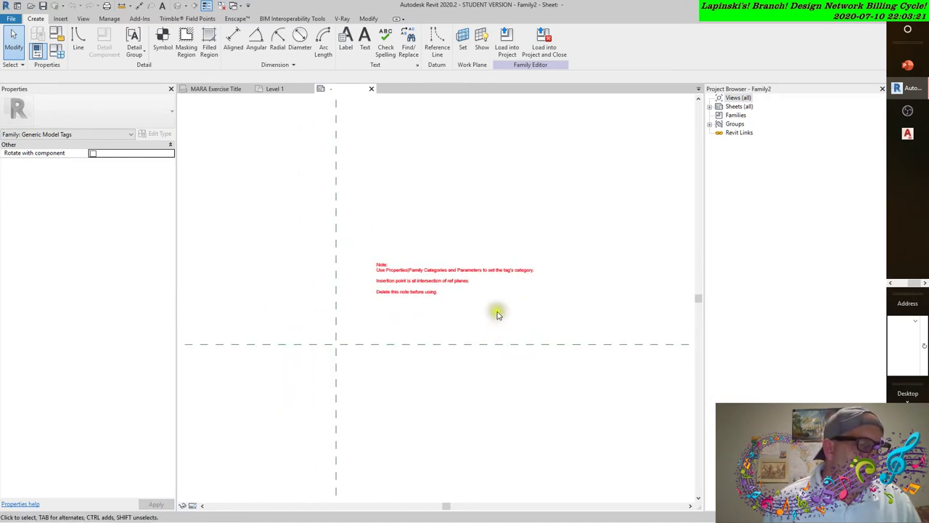
scroll(494, 312, "up", 1)
middle_click_drag(492, 310, 493, 321)
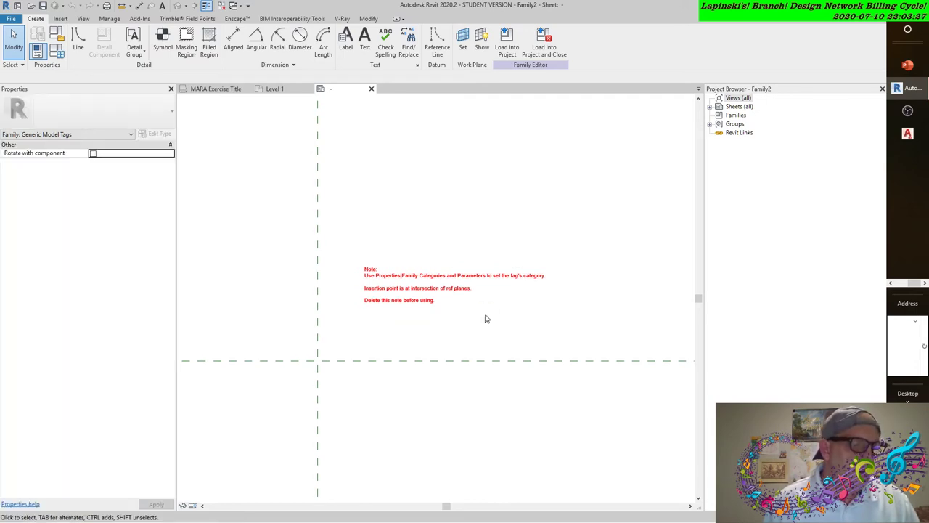
left_click(58, 35)
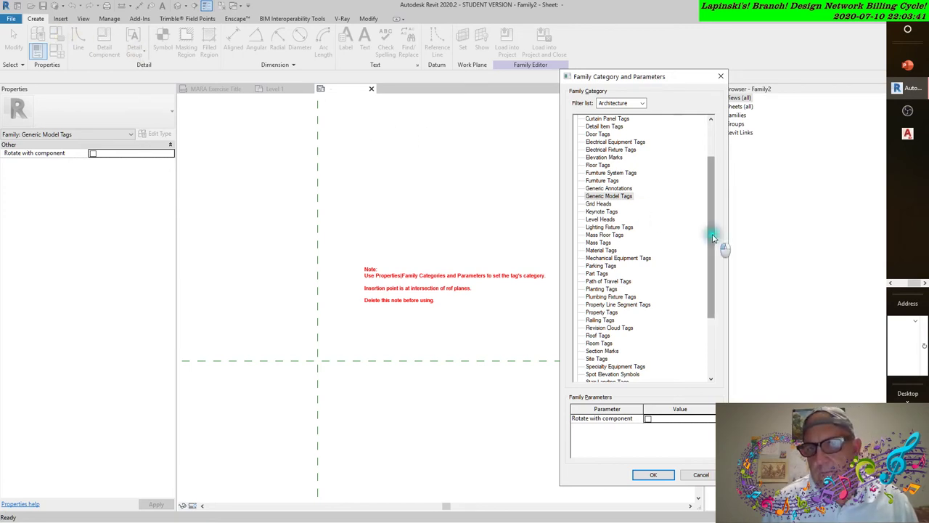
left_click_drag(713, 240, 713, 308)
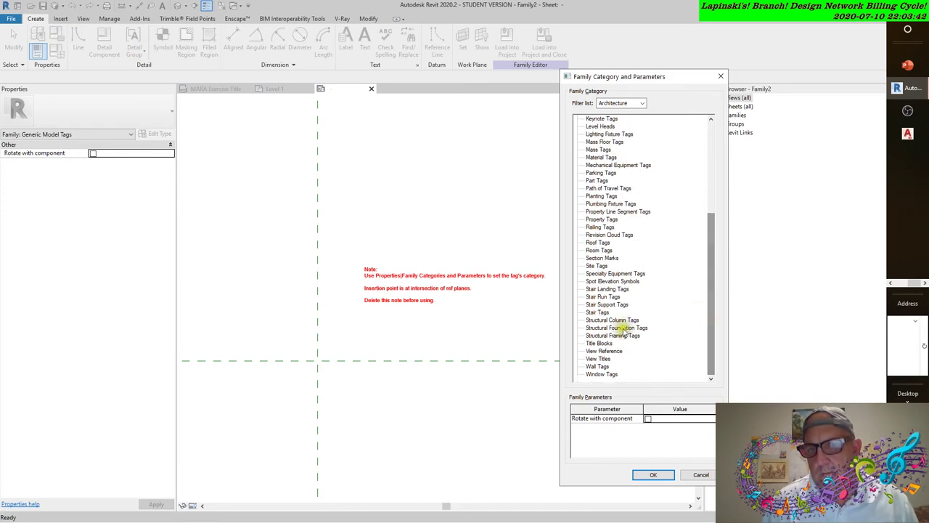
left_click(590, 366)
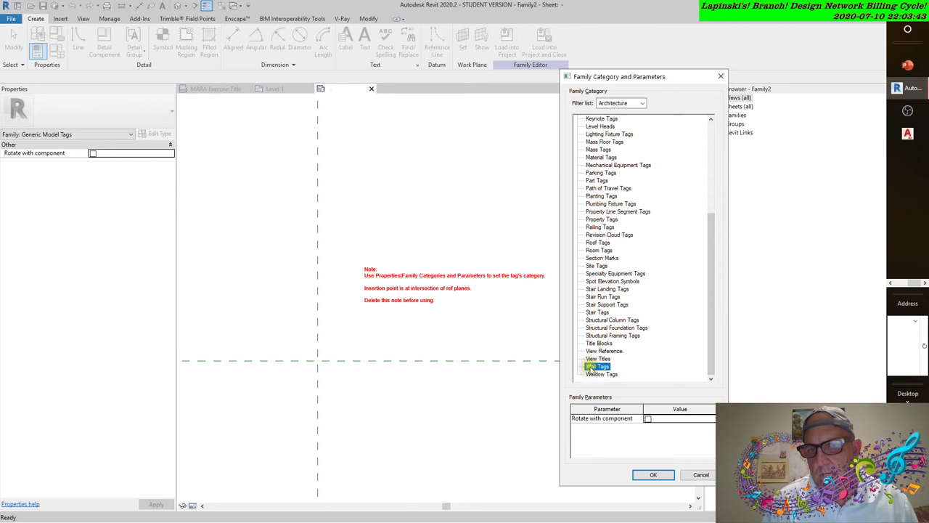
left_click(649, 421)
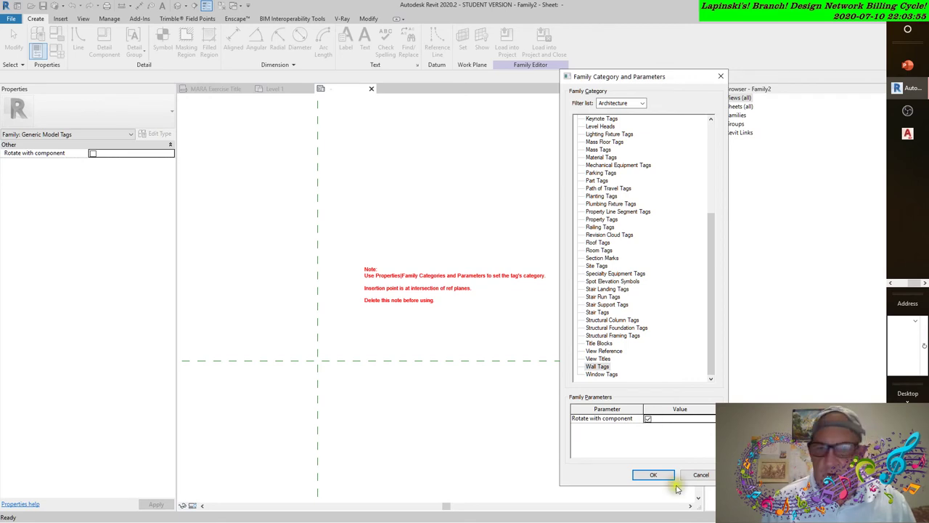
left_click(654, 475)
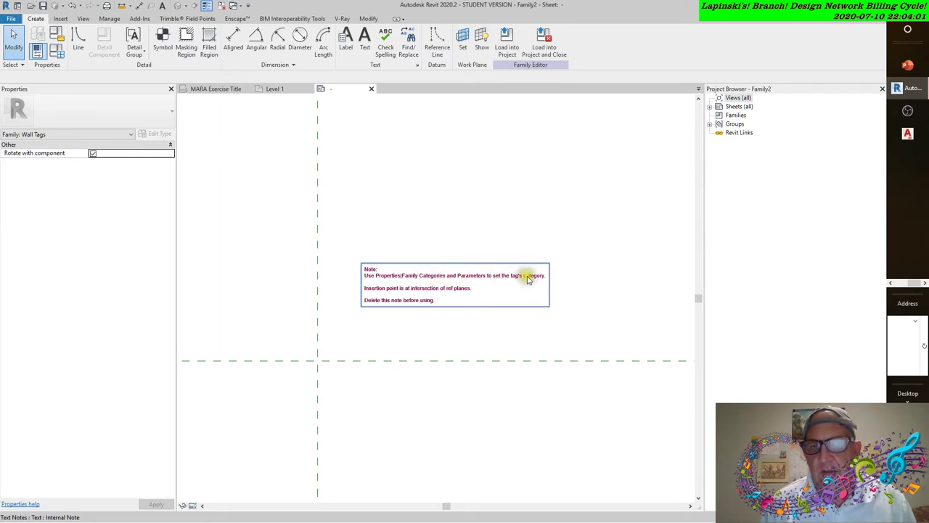
- Delete the red instruction note, then review Family Types and Category settings without changes
left_click(408, 303)
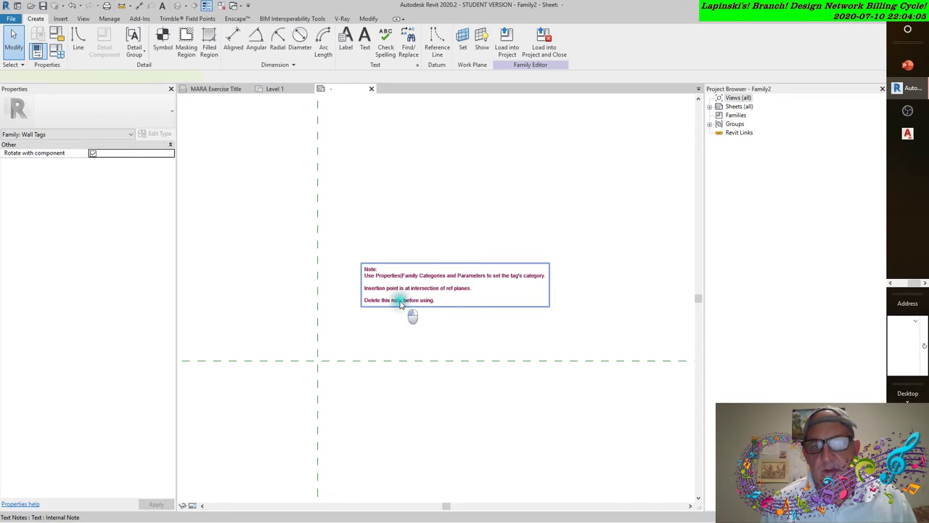
left_click(266, 55)
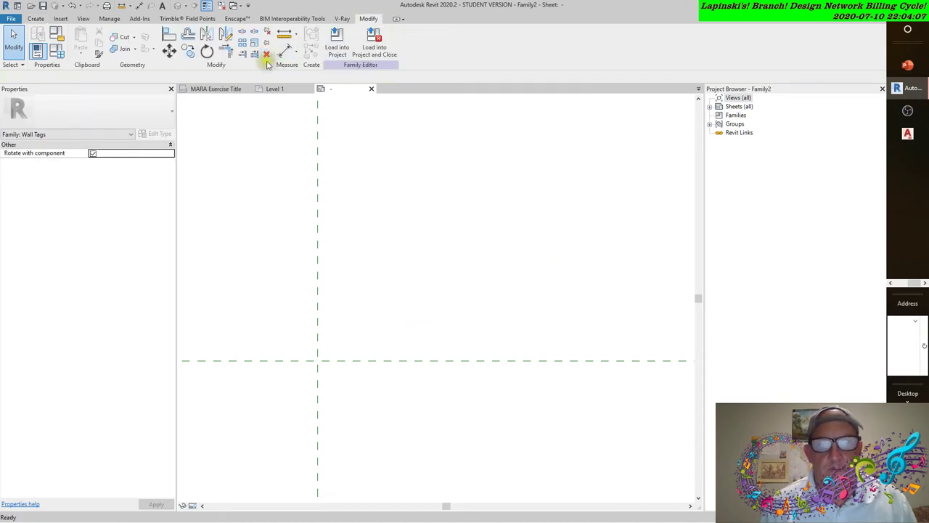
left_click(58, 52)
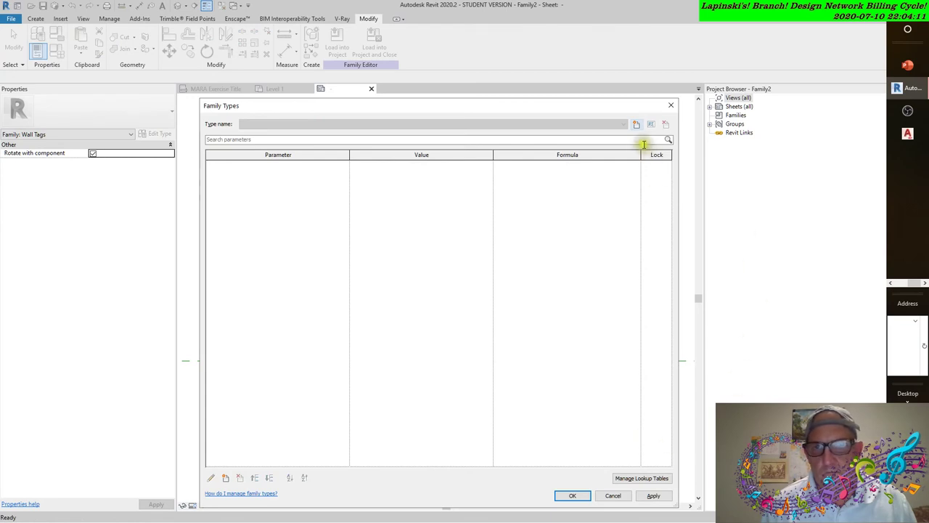
left_click(636, 124)
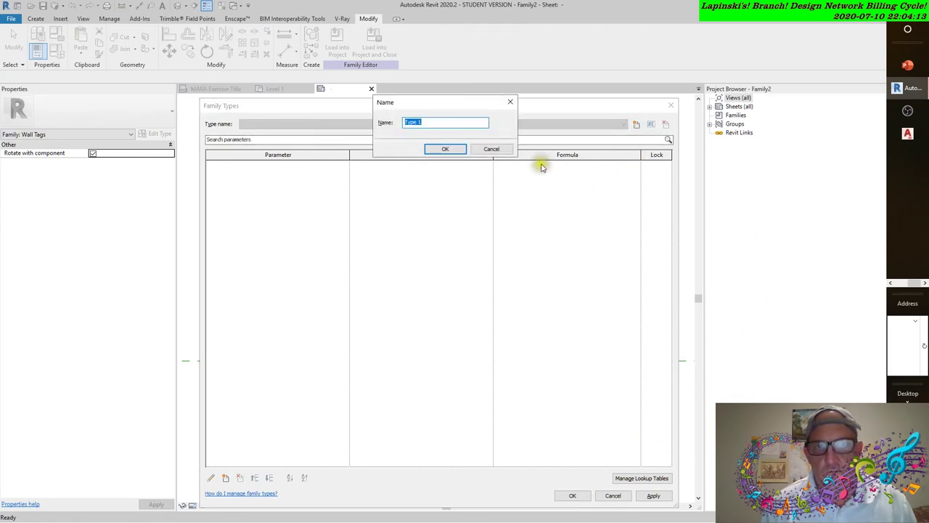
left_click(491, 148)
left_click(614, 496)
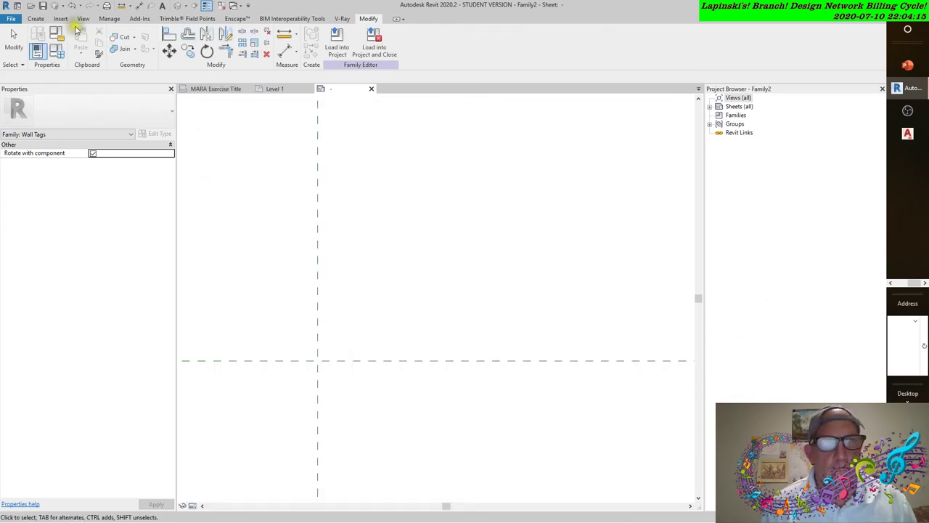
left_click(56, 35)
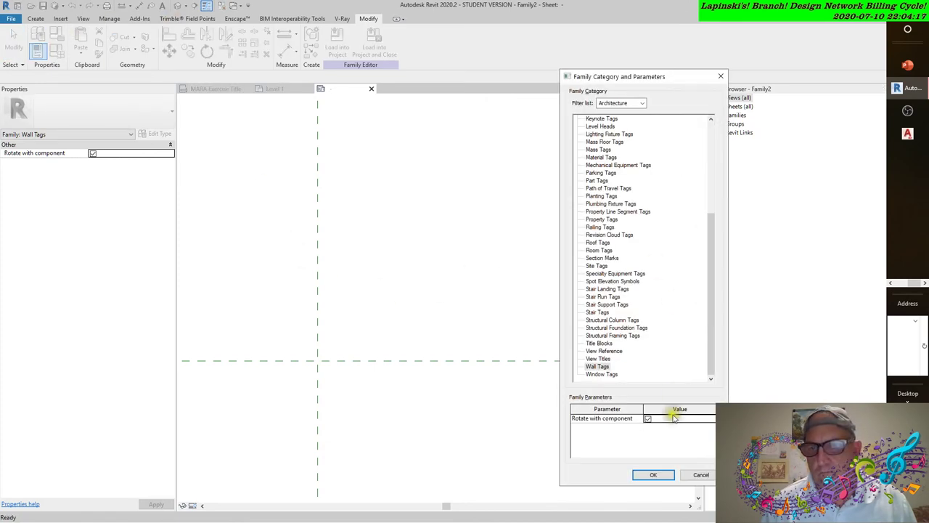
left_click(700, 474)
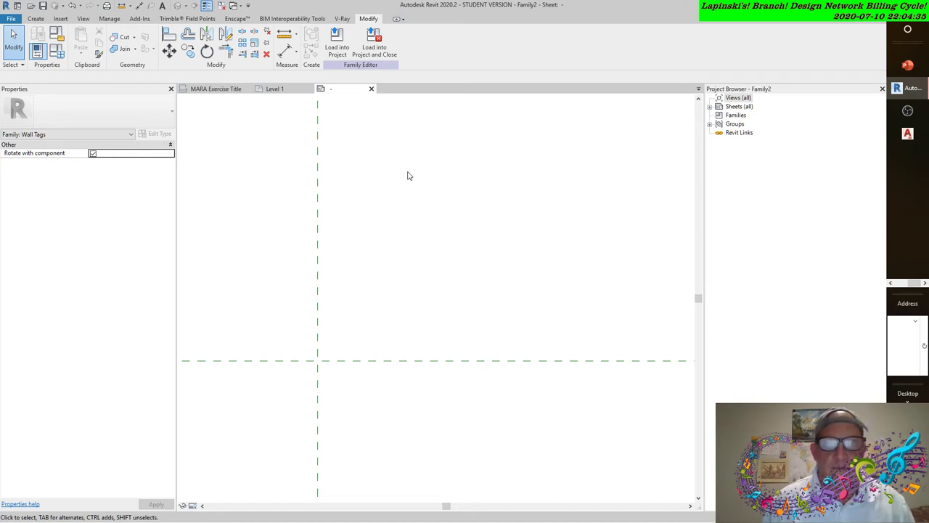
- Place a Type Mark label at the reference-plane intersection, previewing as 1t
left_click(35, 18)
left_click(345, 37)
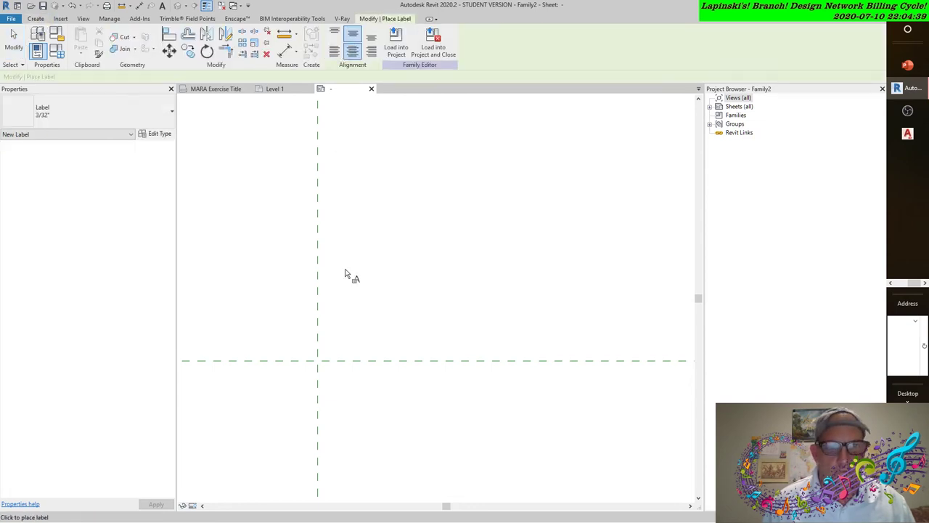
left_click(317, 356)
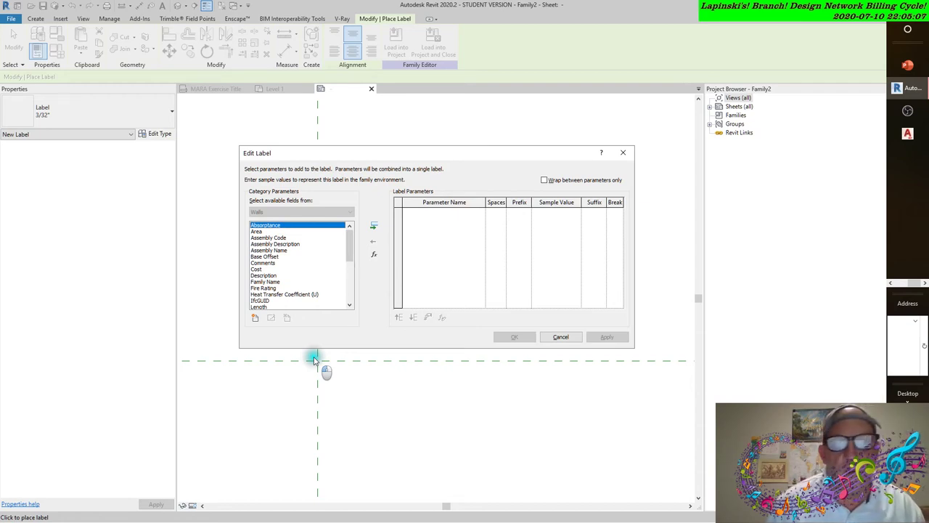
left_click_drag(350, 247, 350, 290)
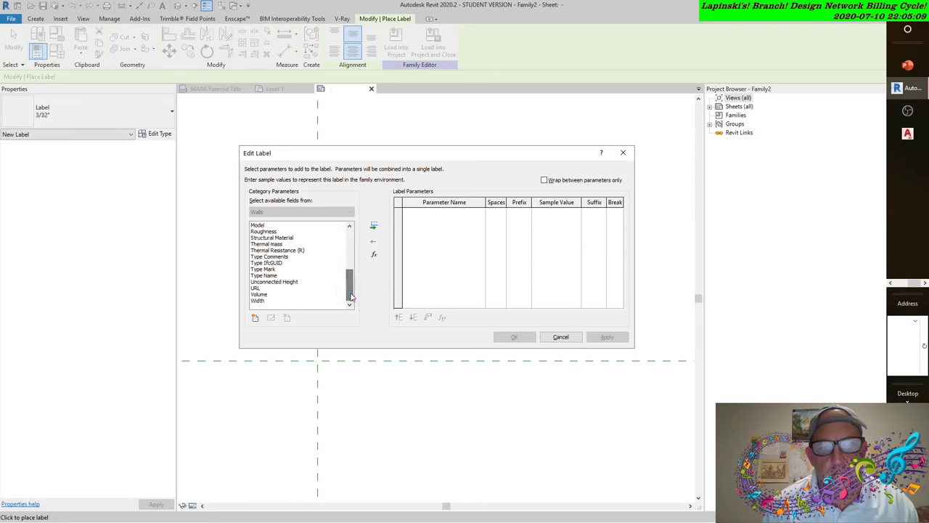
left_click(269, 269)
left_click(374, 226)
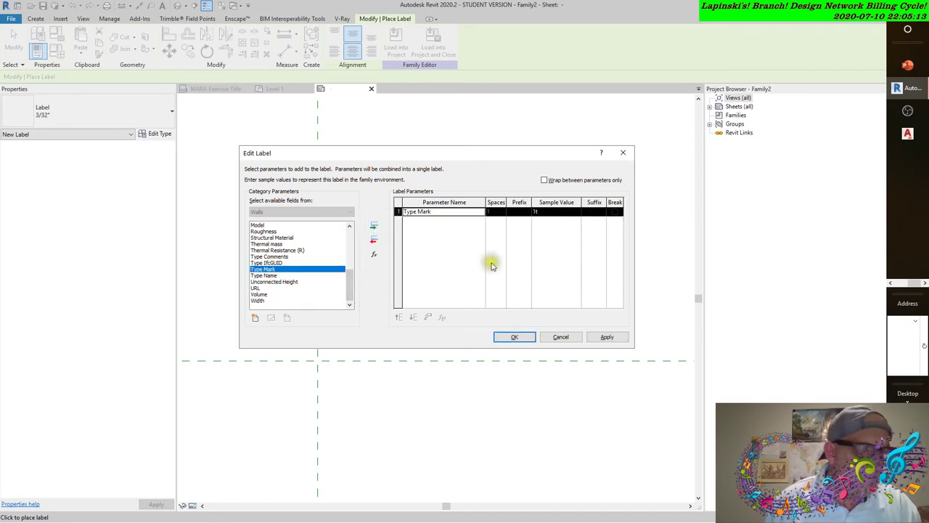
left_click(606, 337)
left_click(515, 337)
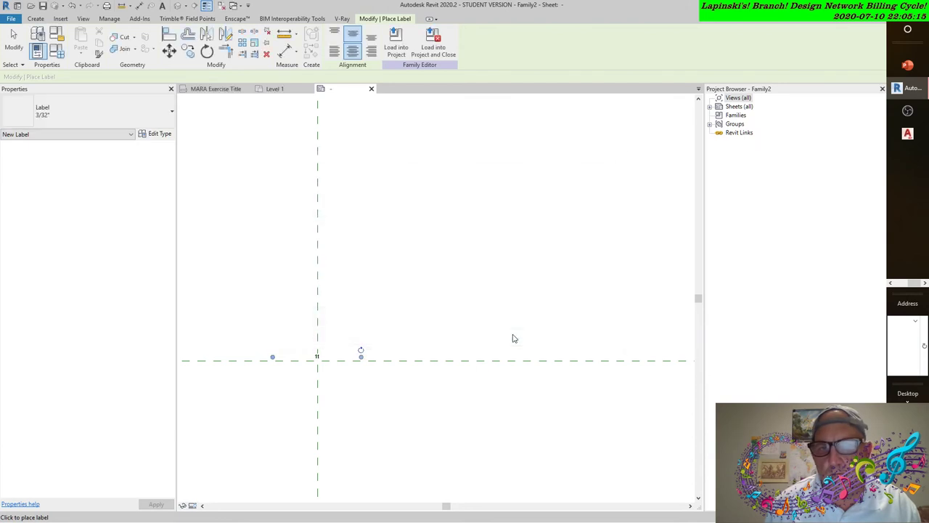
left_click(312, 355)
scroll(317, 354, "up", 5)
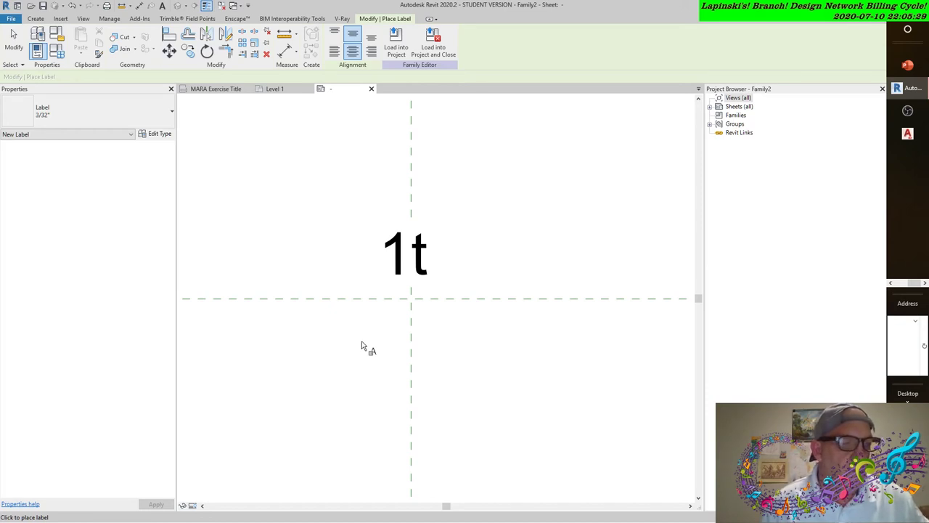
- Place a label at the reference-plane intersection and browse its Walls fields
left_click(30, 18)
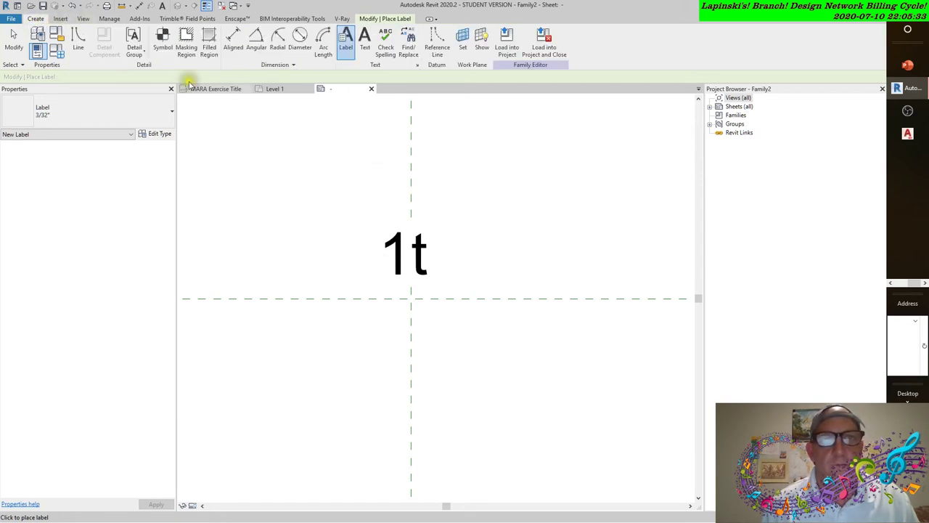
left_click(404, 313)
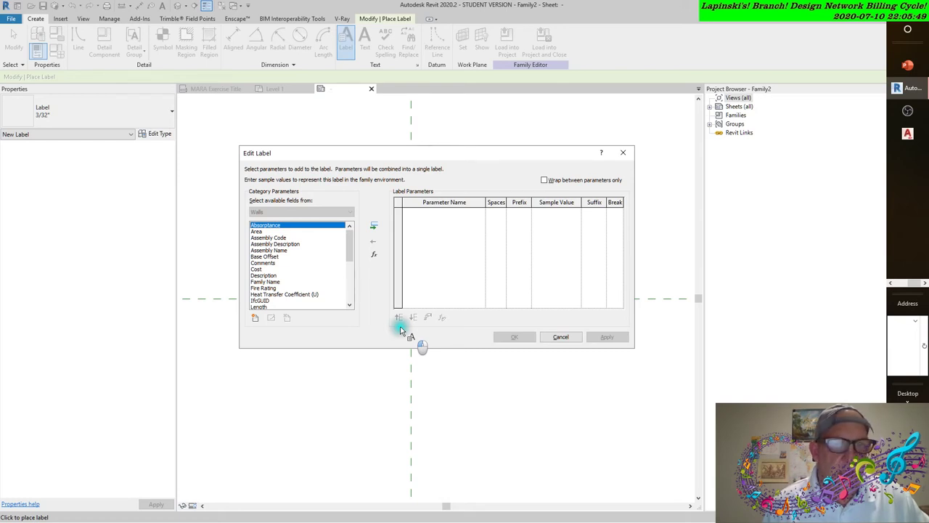
left_click_drag(348, 238, 350, 289)
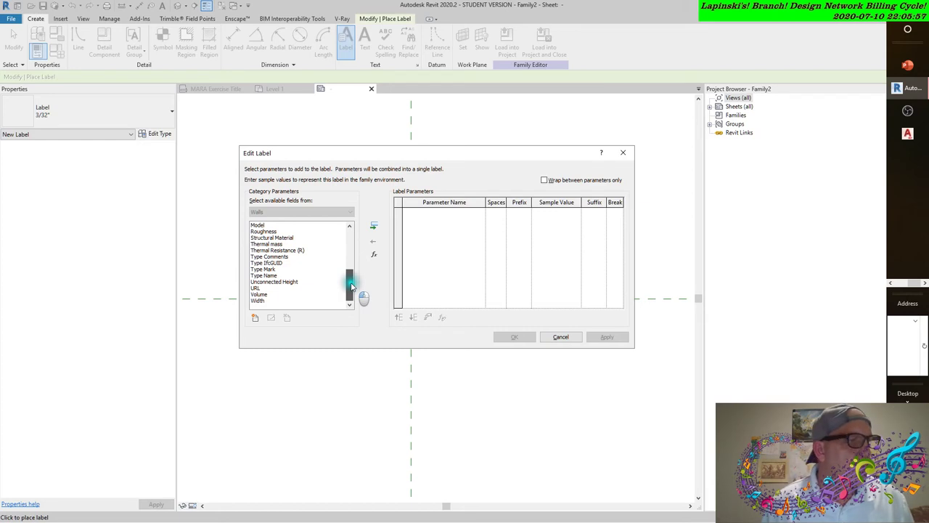
left_click_drag(351, 285, 362, 232)
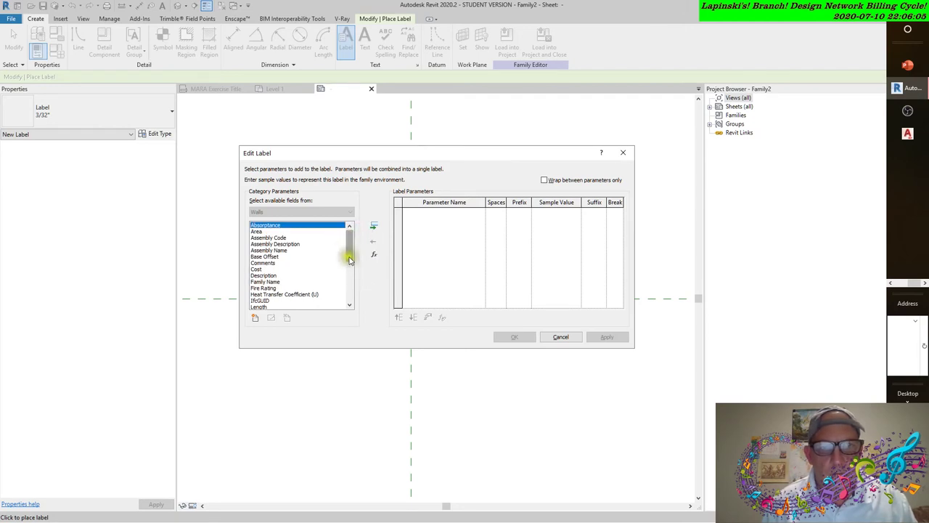
left_click(349, 305)
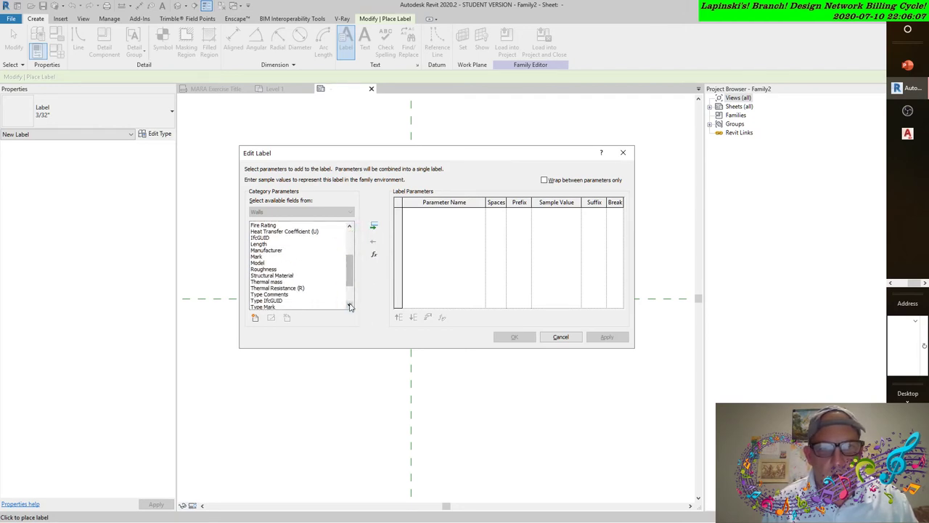
left_click(349, 305)
left_click(348, 306)
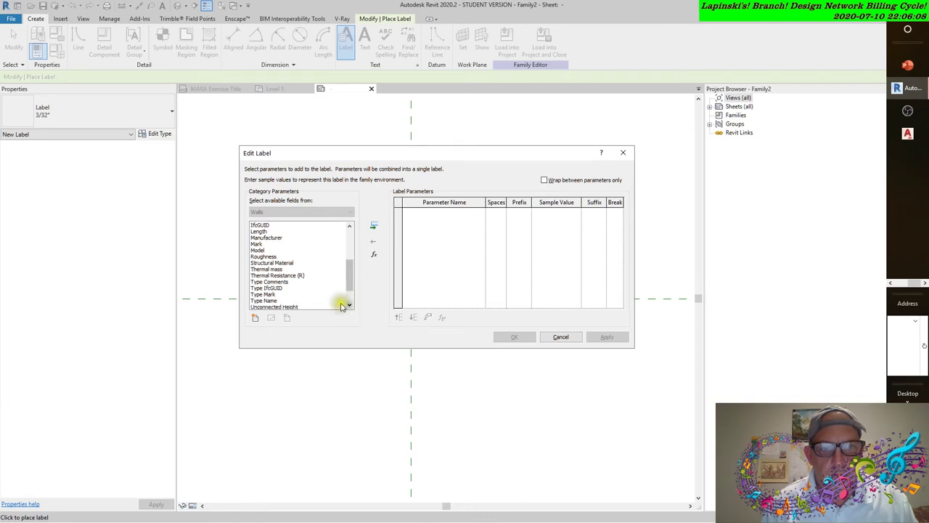
- Cancel that label without adding parameters and start a new label below the horizontal reference line
left_click(266, 294)
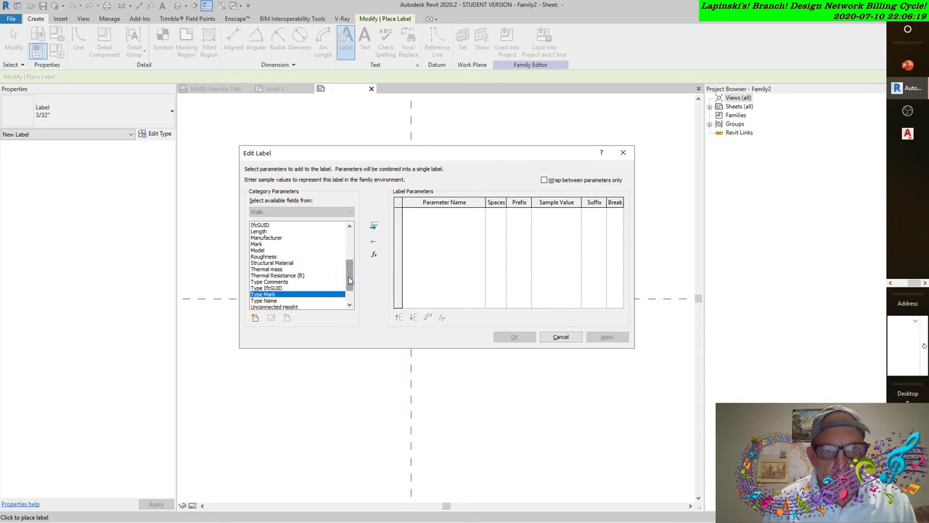
scroll(349, 280, "up", 1)
scroll(351, 268, "up", 4)
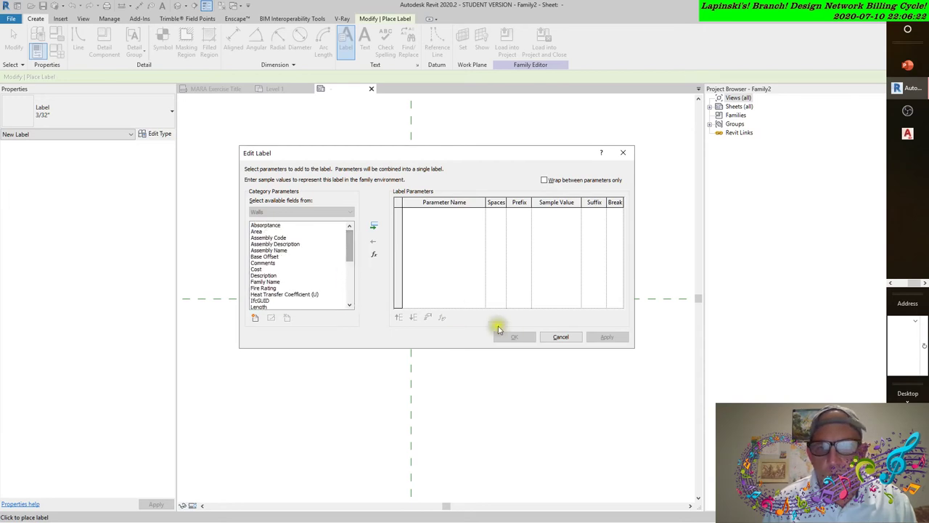
left_click(559, 336)
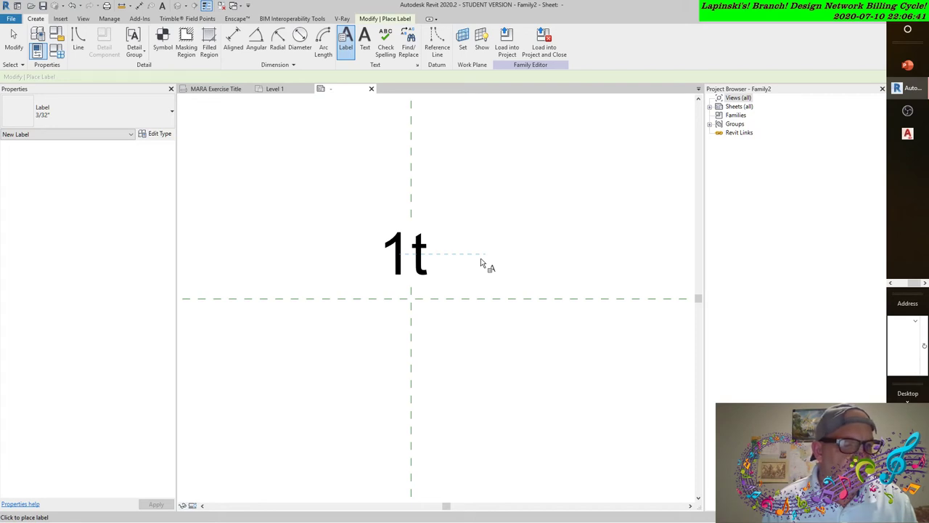
left_click(399, 318)
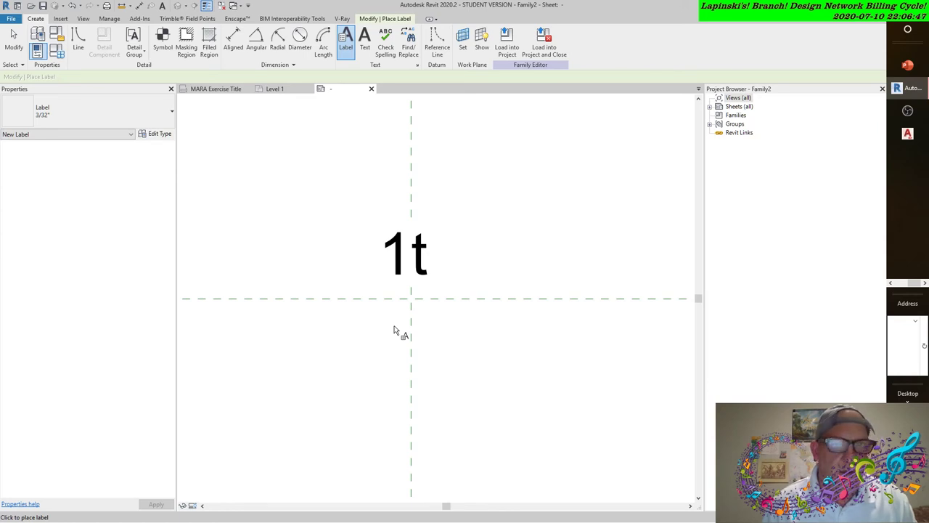
left_click(394, 330)
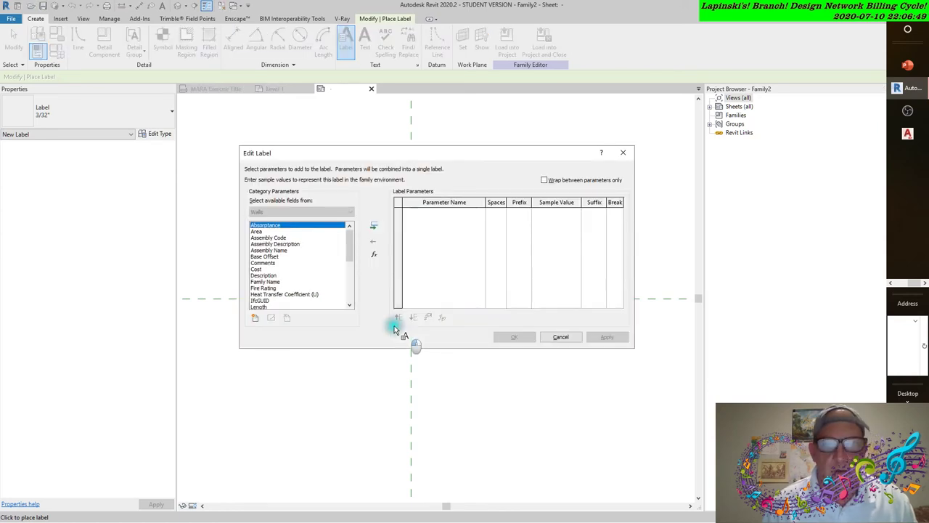
- Add the shared STC parameter from WALL PROPERTIES to the label and apply it beneath 1t
left_click(256, 321)
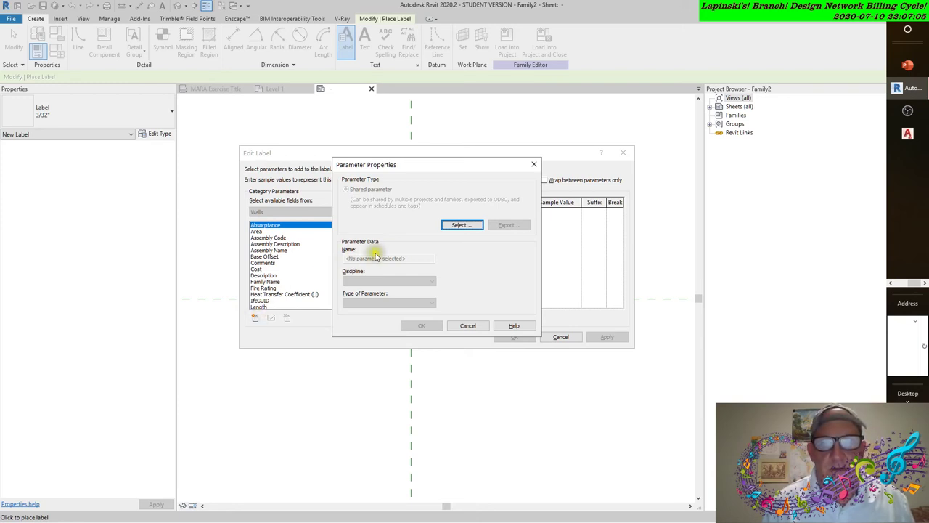
left_click(457, 225)
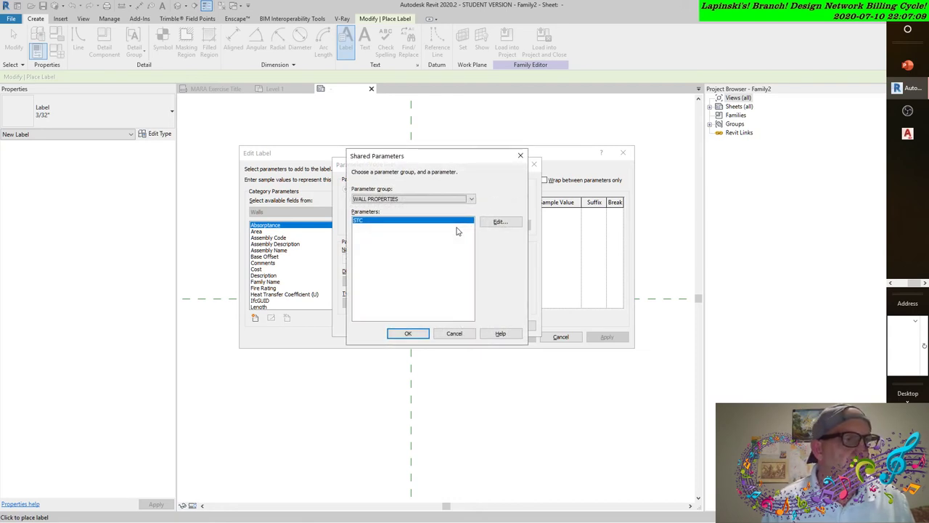
left_click(408, 333)
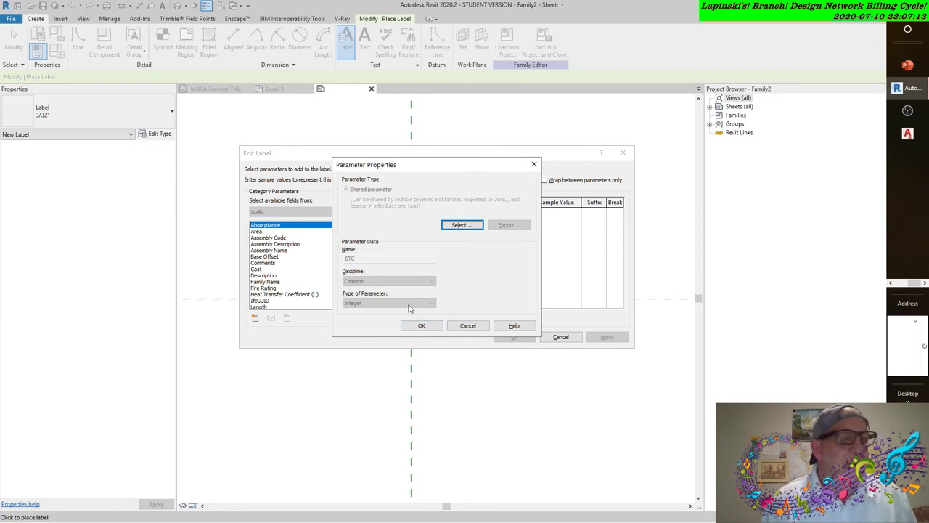
left_click(420, 325)
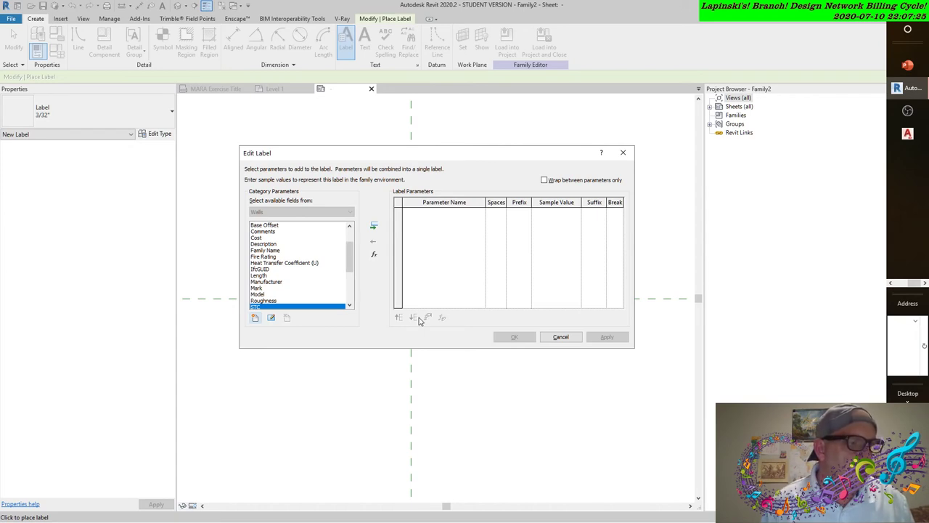
left_click(374, 227)
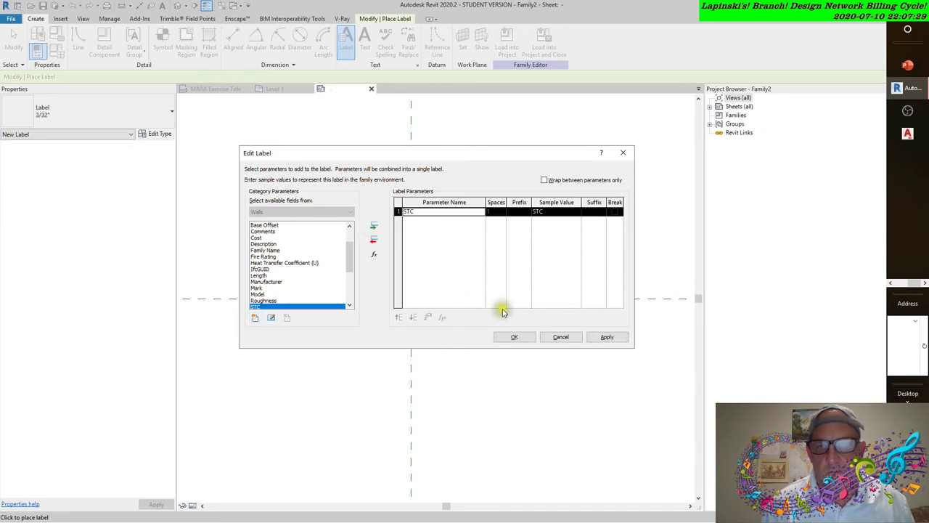
left_click(605, 338)
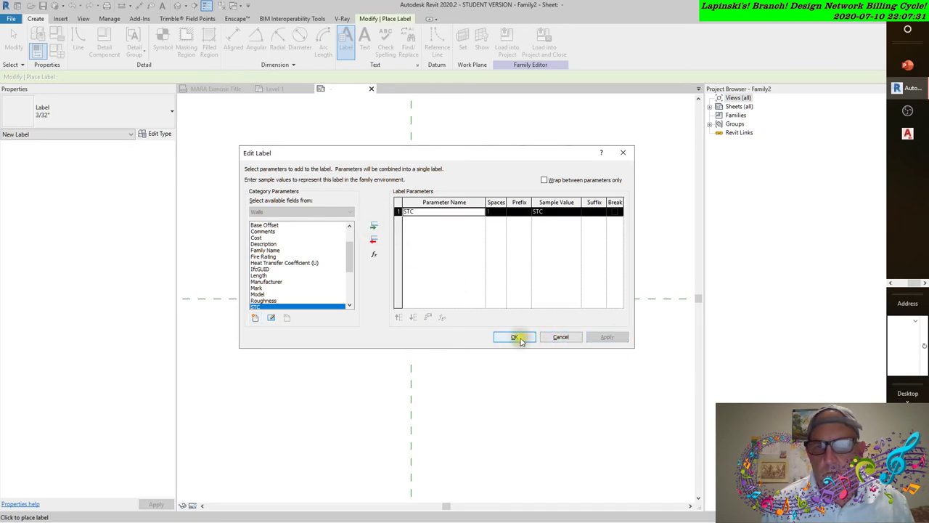
left_click(515, 338)
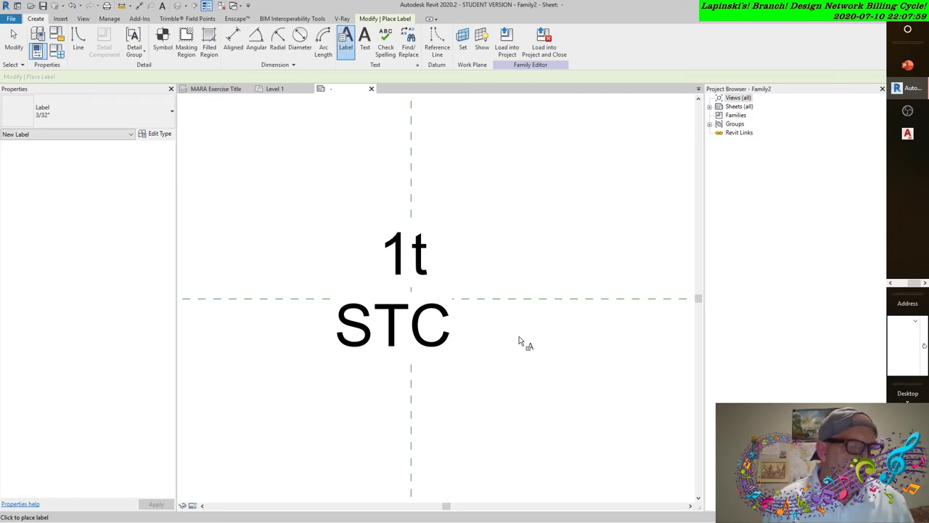
- Drag the STC label slightly right so it sits centred beneath the 1t label
left_click(14, 42)
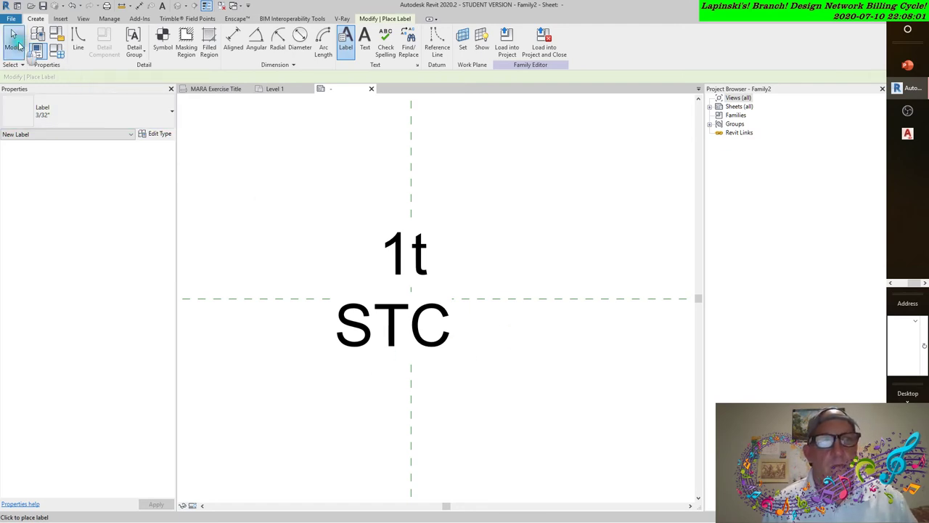
left_click(344, 319)
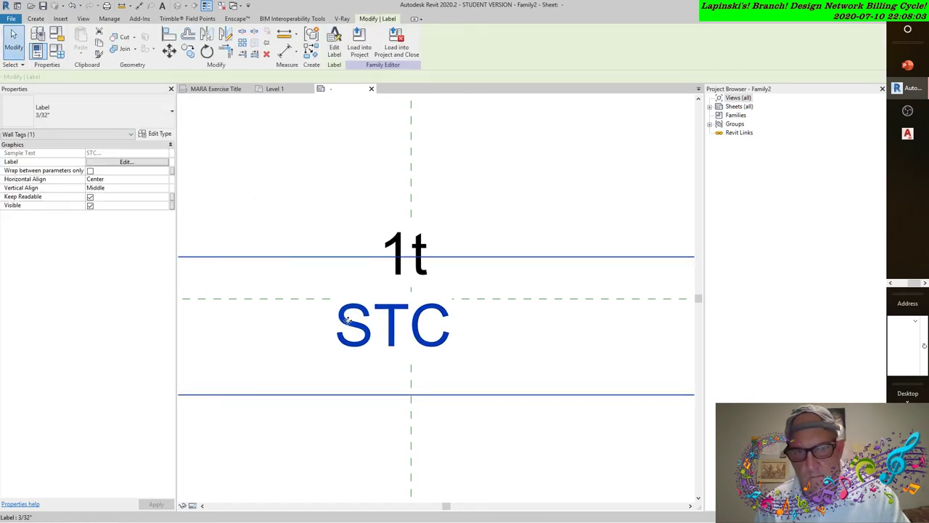
left_click_drag(347, 321, 361, 324)
left_click(356, 434)
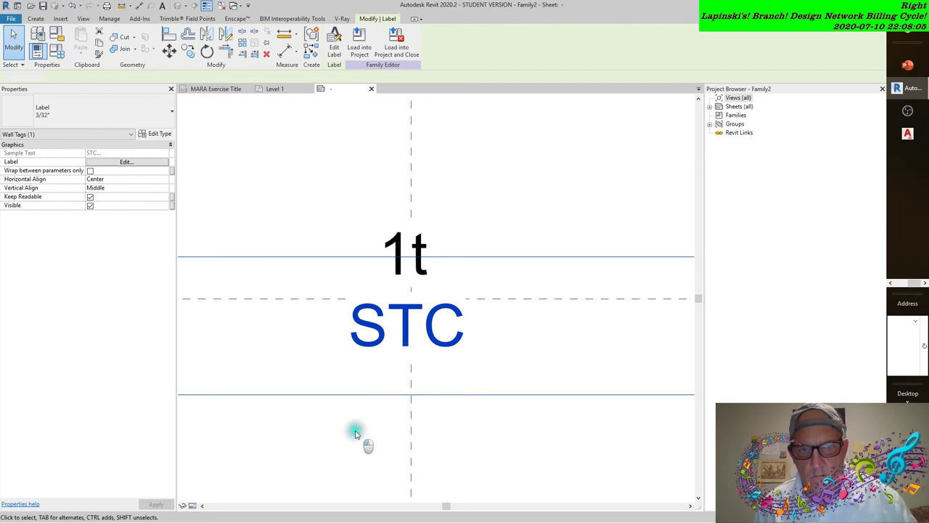
scroll(373, 319, "down", 2)
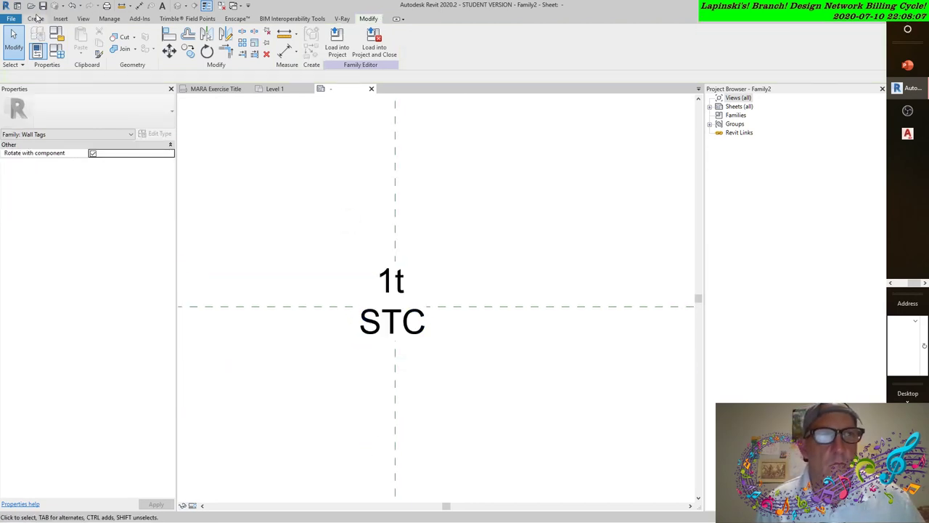
left_click(36, 19)
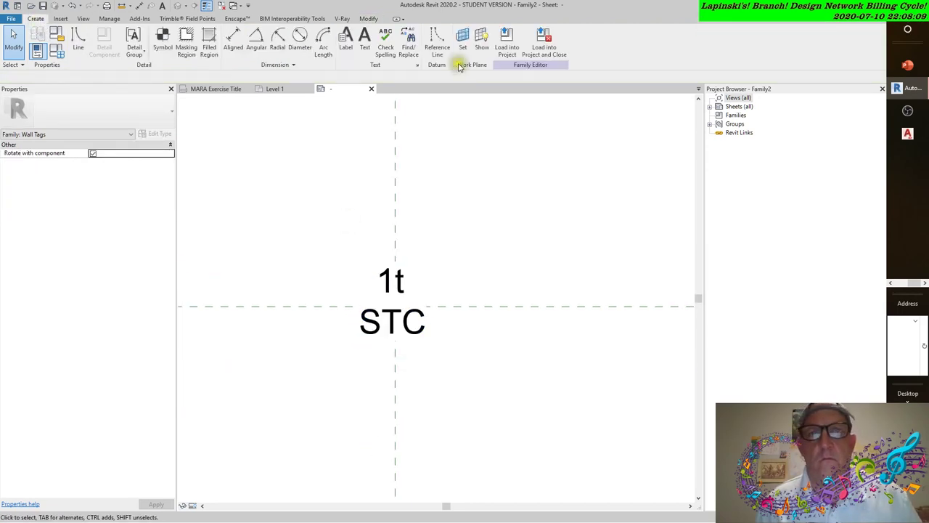
- Draw left, top and right reference lines around the labels, then delete the top one
left_click(437, 42)
left_click(331, 305)
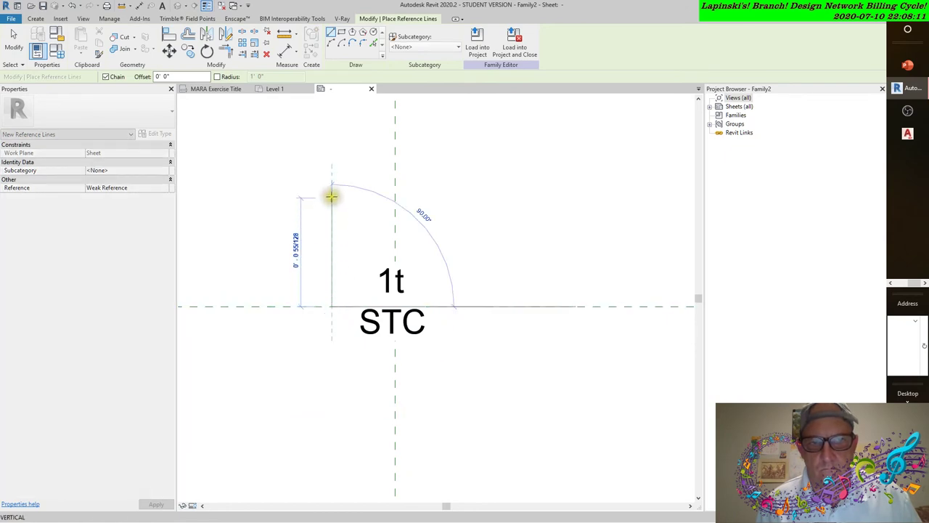
left_click(332, 189)
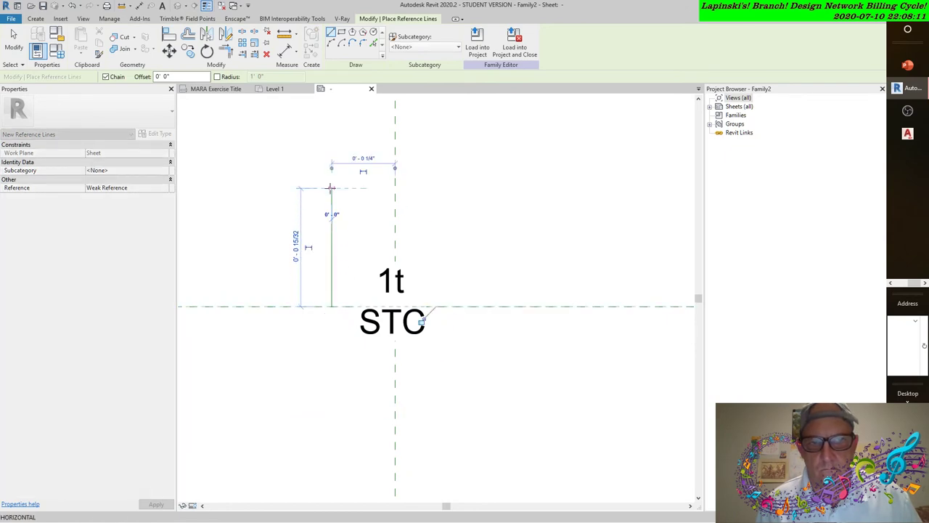
left_click(458, 189)
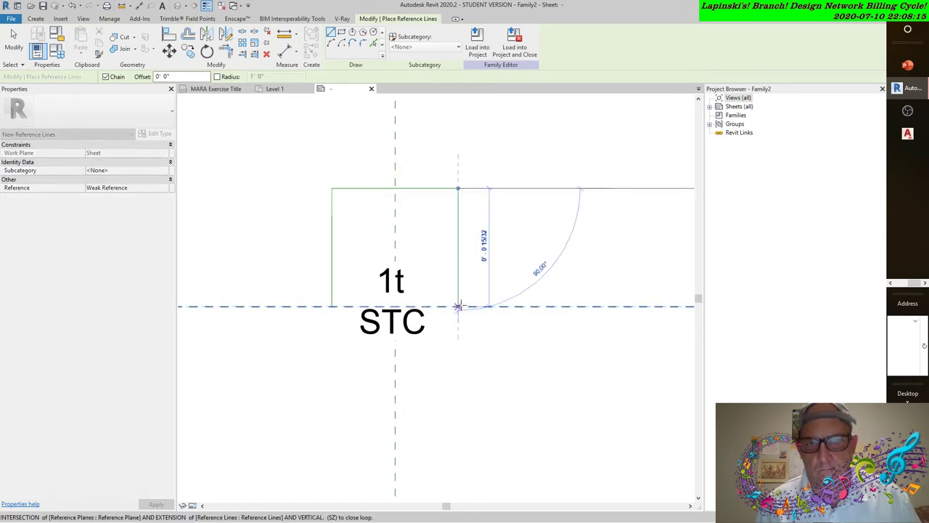
left_click(458, 305)
key("Escape")
key("Escape")
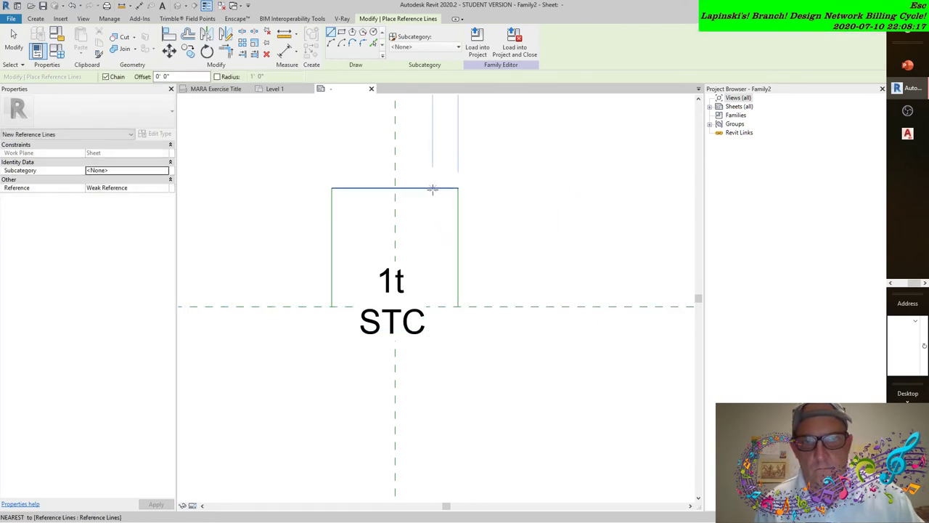
left_click(431, 191)
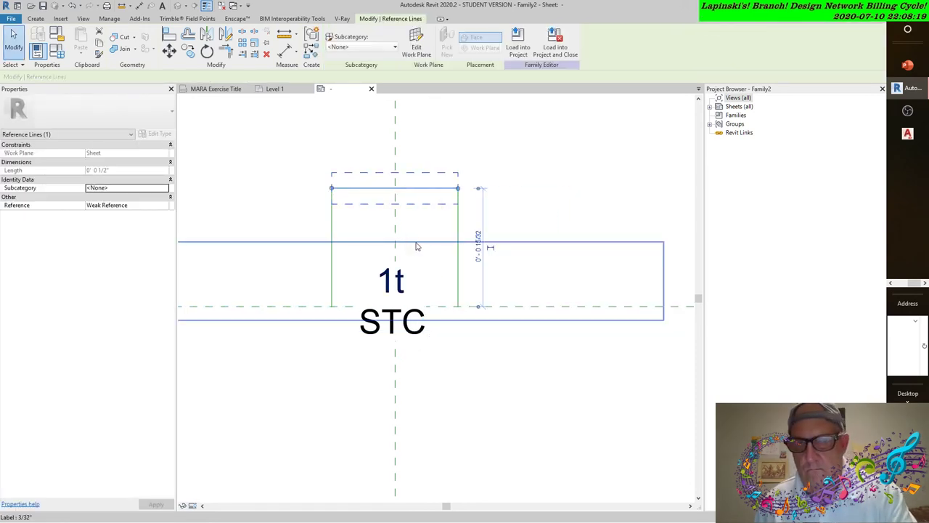
key("Delete")
- Extend both vertical reference lines down past the STC label
left_click(330, 224)
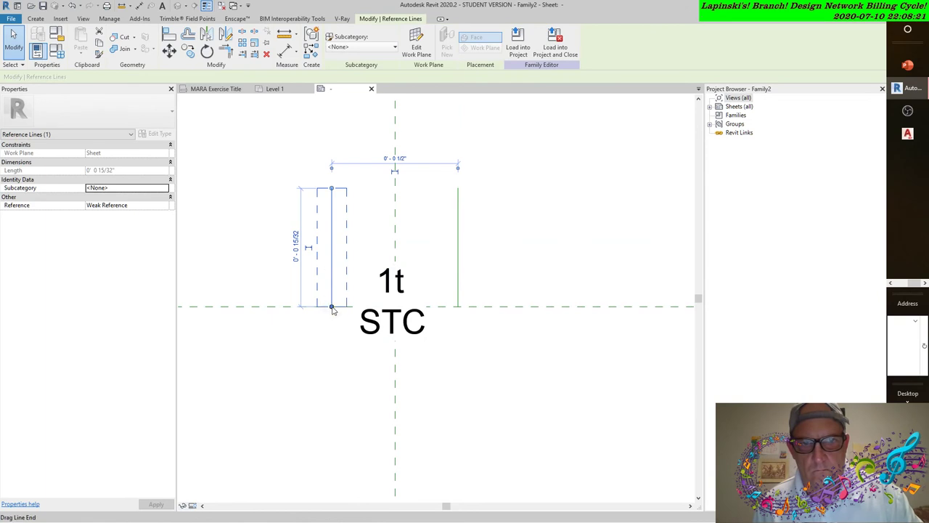
left_click_drag(332, 307, 331, 407)
left_click(457, 294)
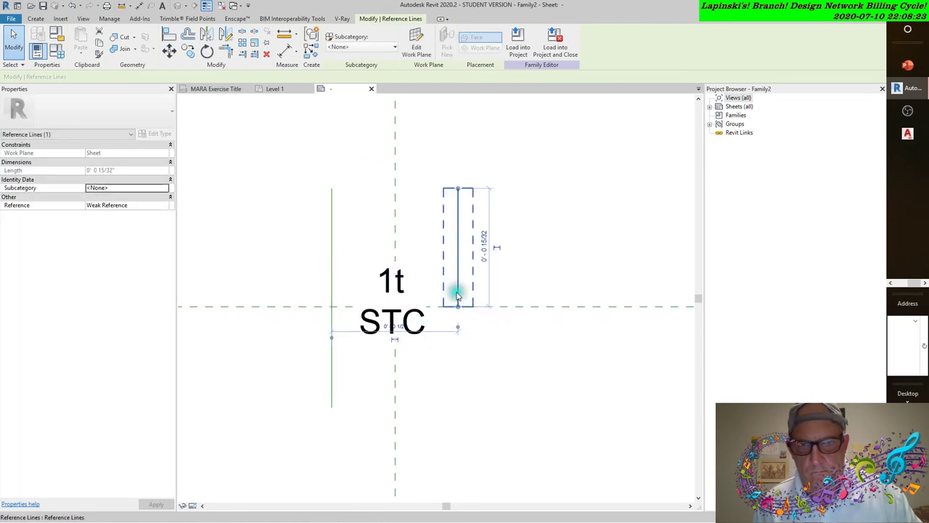
left_click_drag(457, 309, 458, 407)
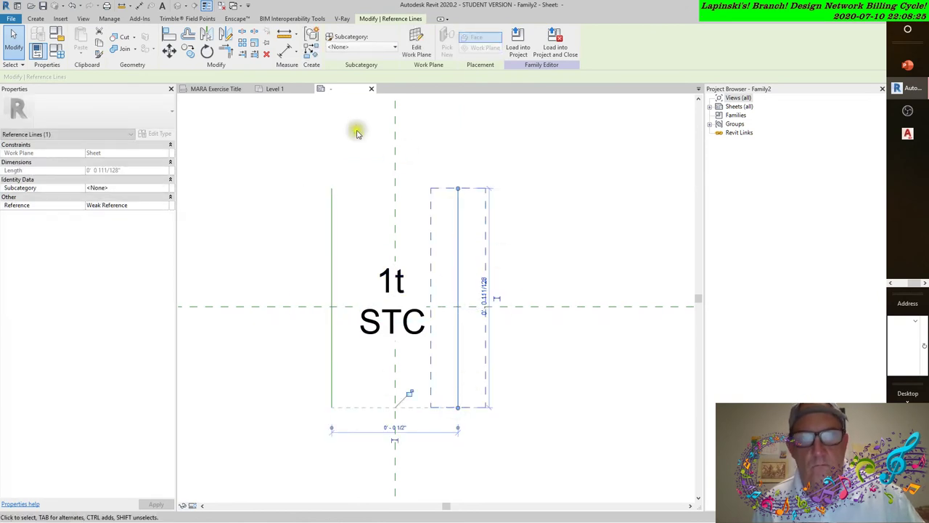
- Draw a rectangular border line between the two reference lines around the 1t and STC labels
left_click(36, 18)
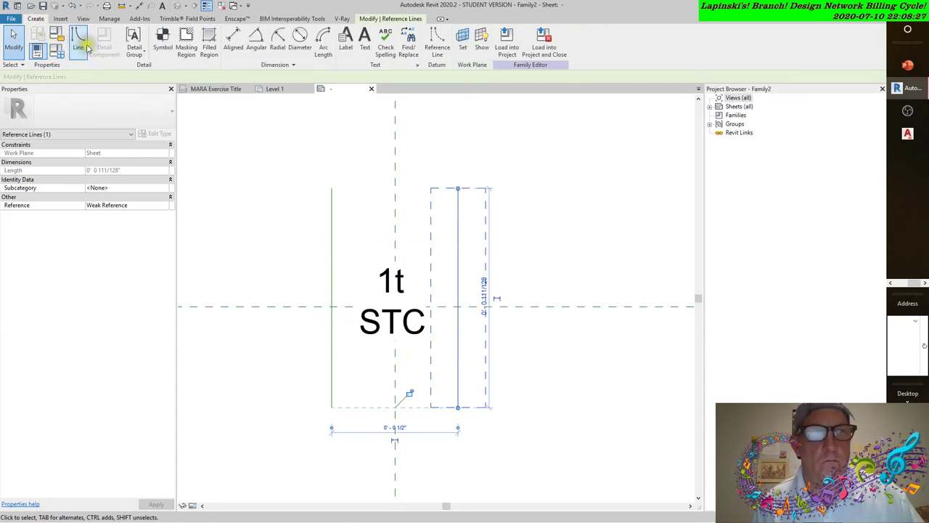
left_click(78, 41)
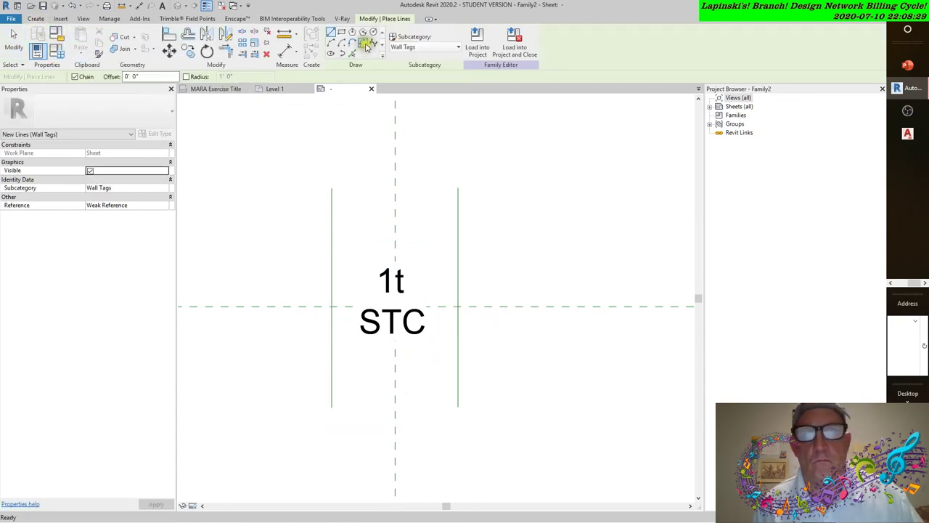
left_click(341, 34)
left_click(332, 258)
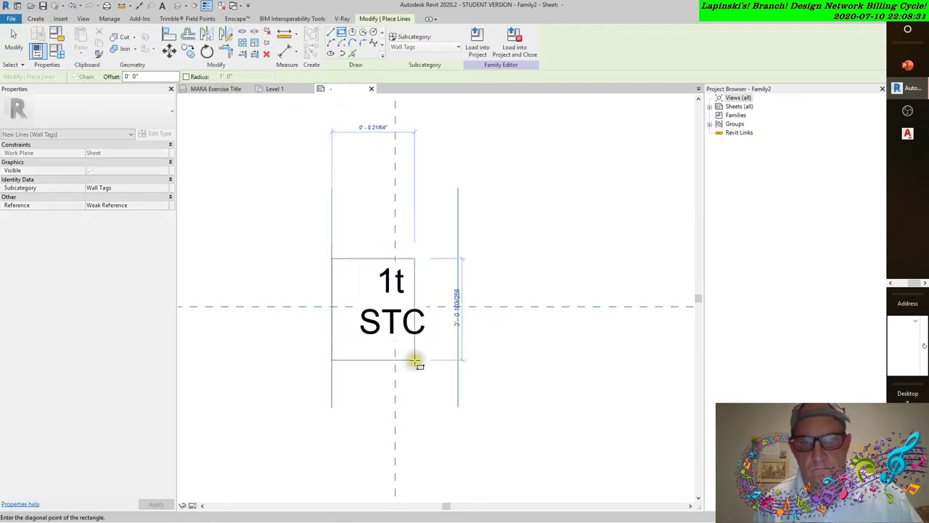
left_click(458, 354)
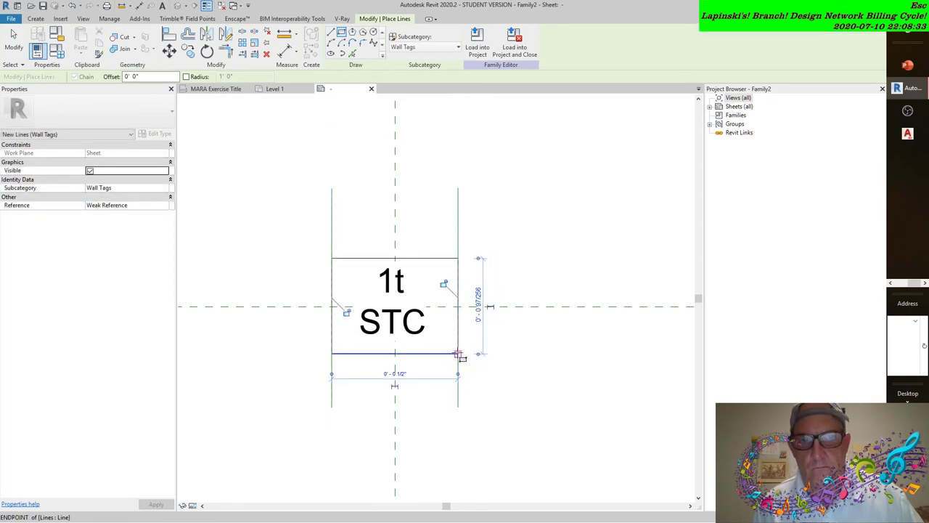
left_click(35, 18)
left_click(345, 40)
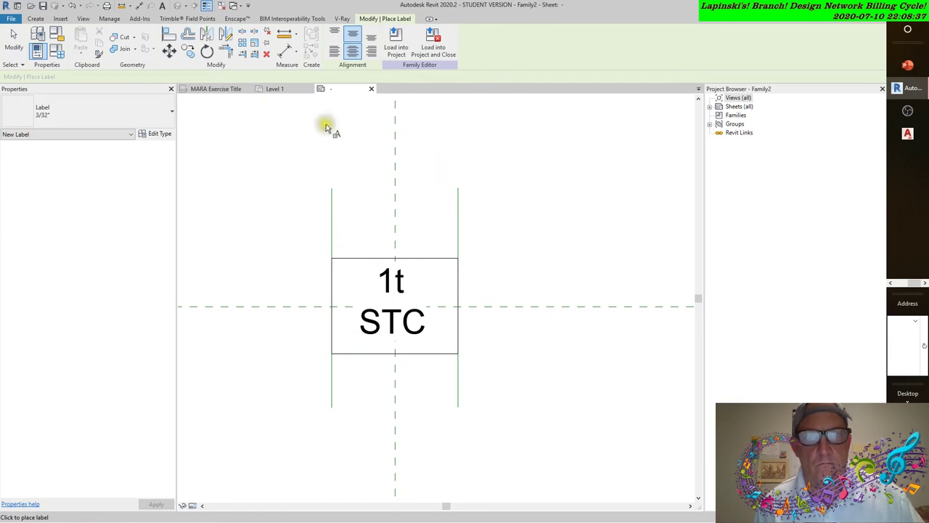
key("Escape")
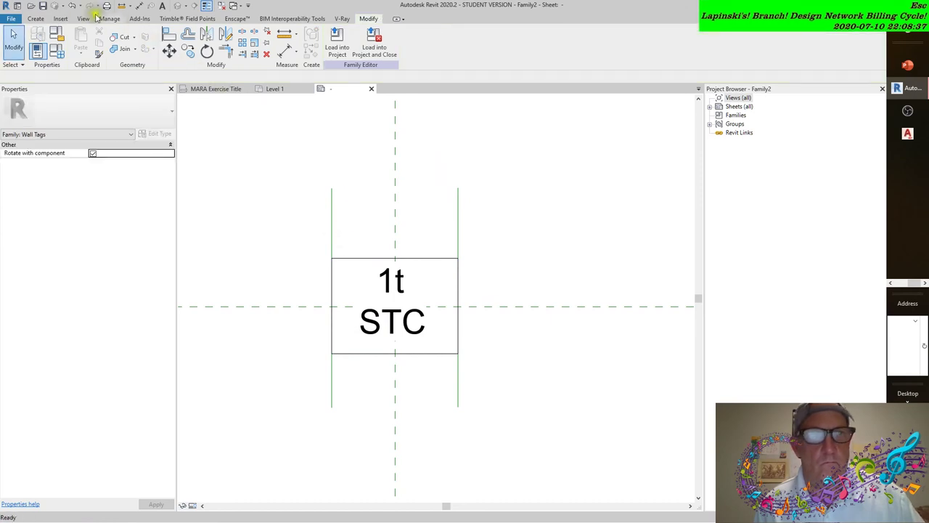
- Add two aligned 0' - 0 1/4" dimensions from each reference line to the centre plane
left_click(34, 20)
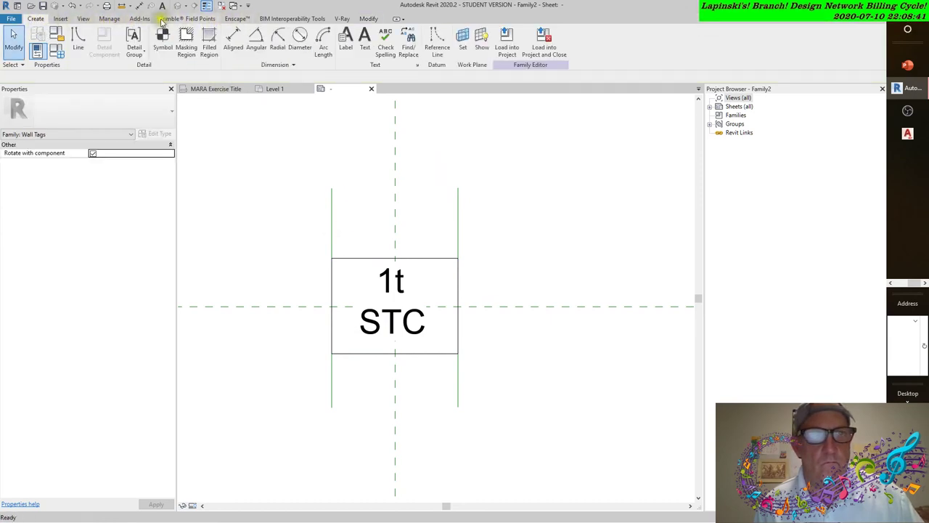
left_click(66, 19)
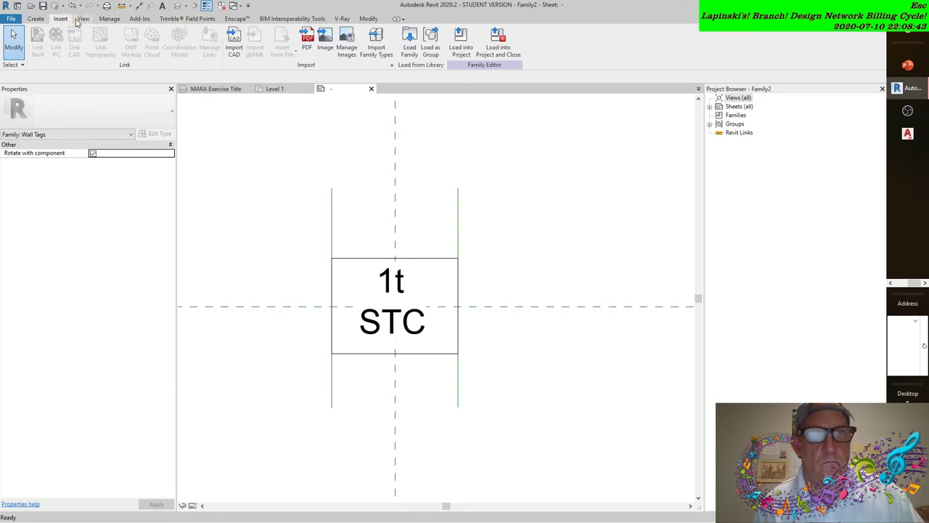
left_click(36, 19)
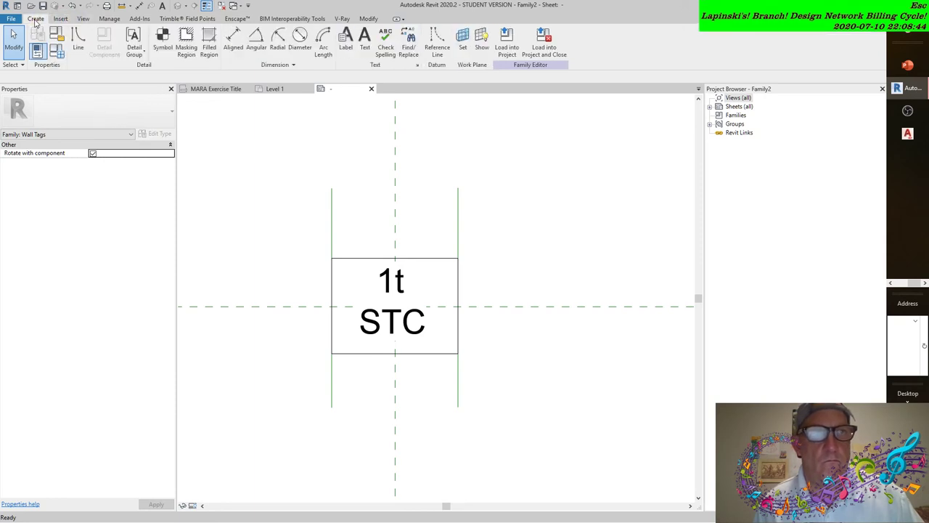
left_click(233, 38)
left_click(332, 221)
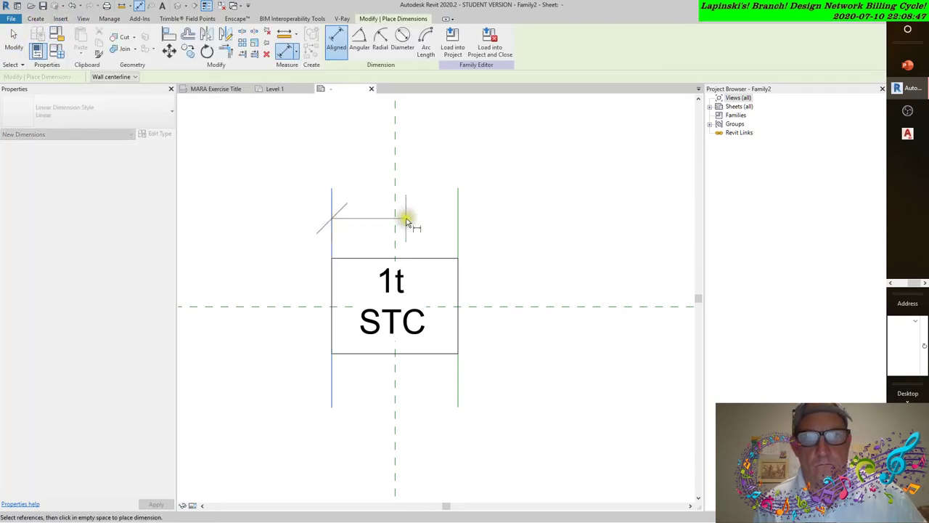
left_click(399, 220)
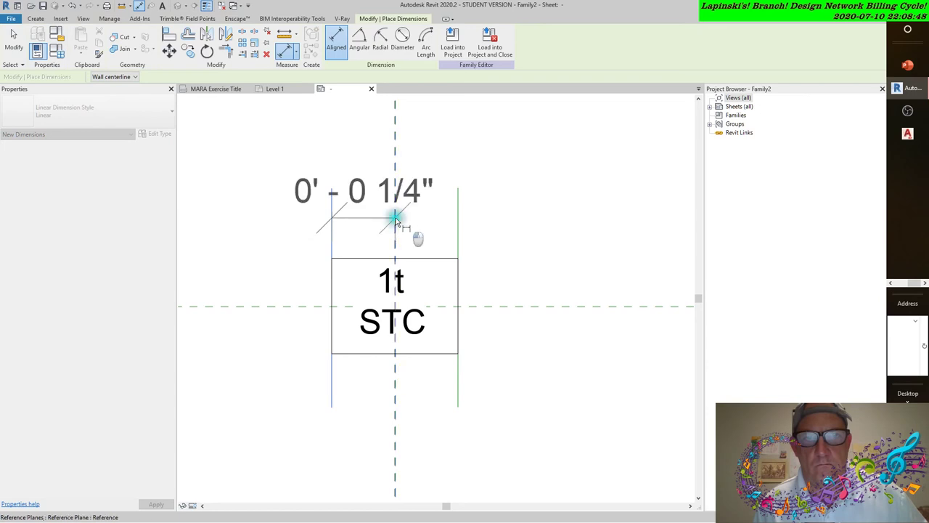
left_click(377, 177)
left_click(394, 211)
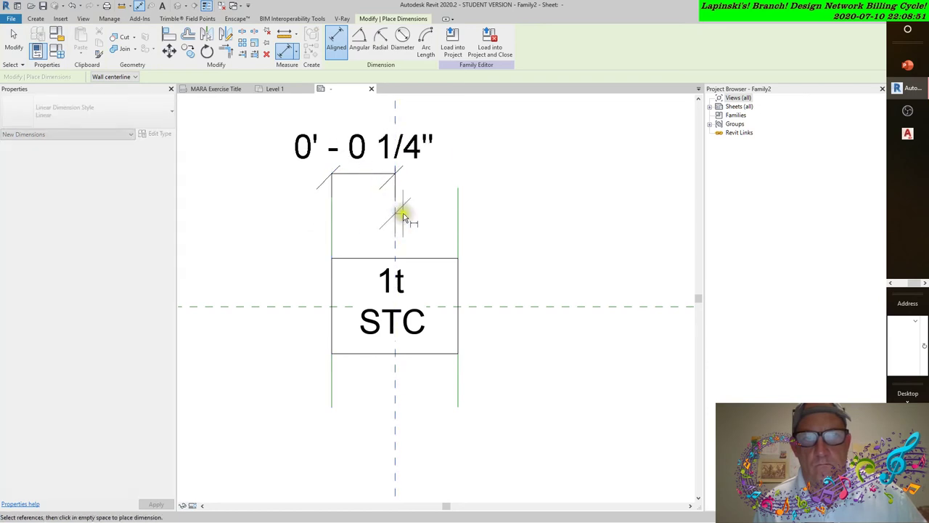
left_click(451, 221)
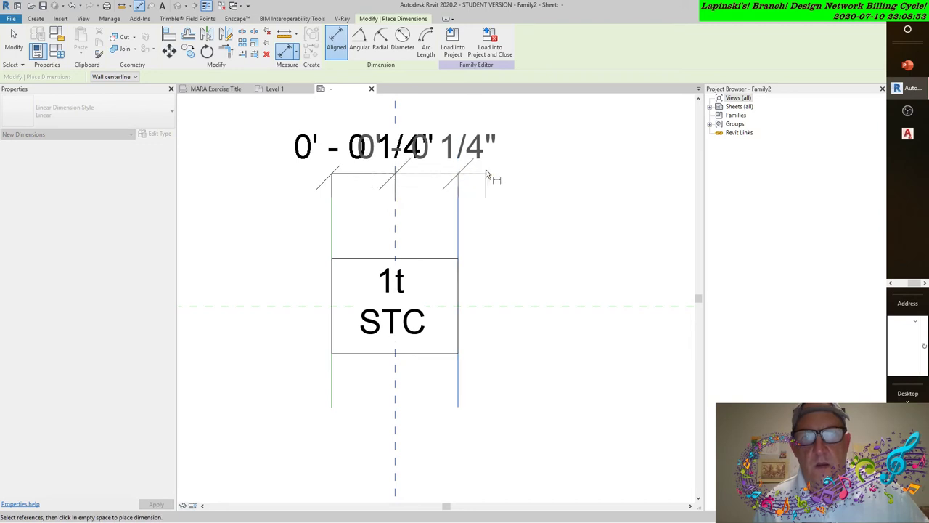
left_click(489, 180)
key("Escape")
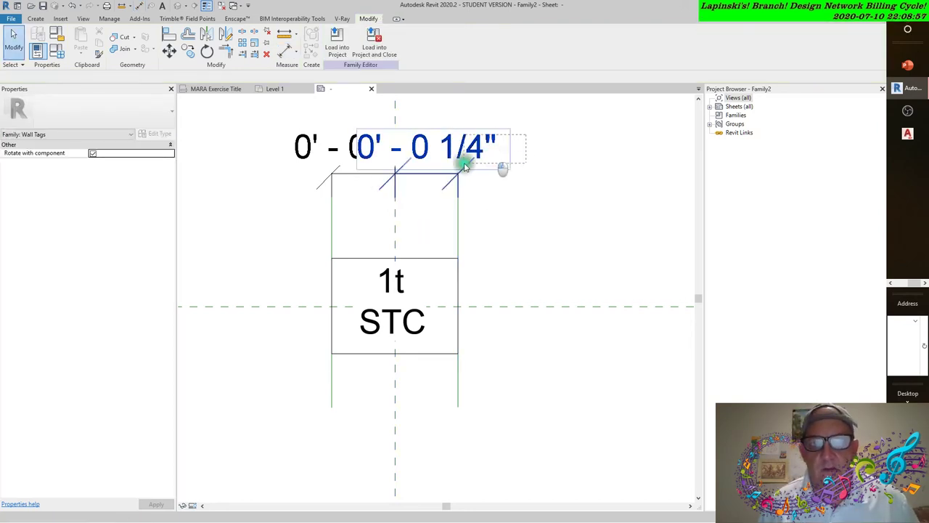
left_click_drag(464, 159, 421, 181)
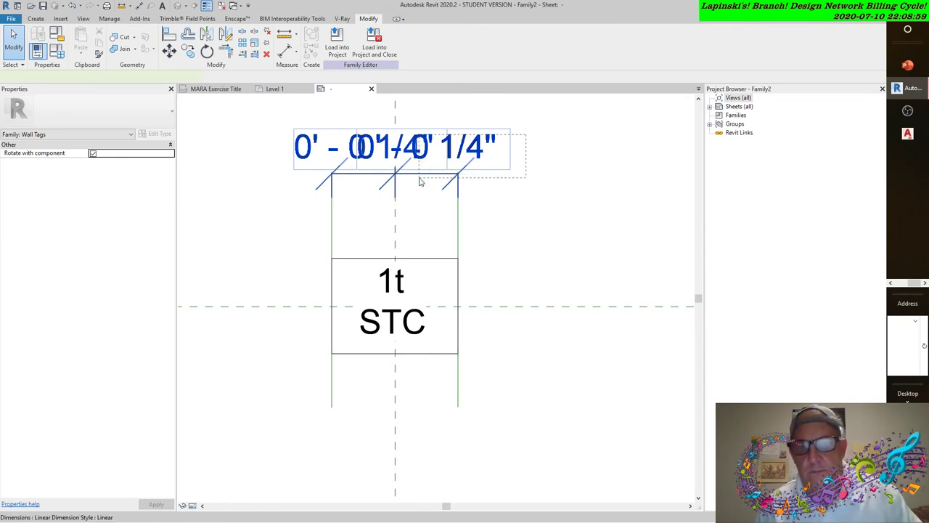
key("Escape")
- Delete both the right and left vertical reference lines
left_click(330, 197)
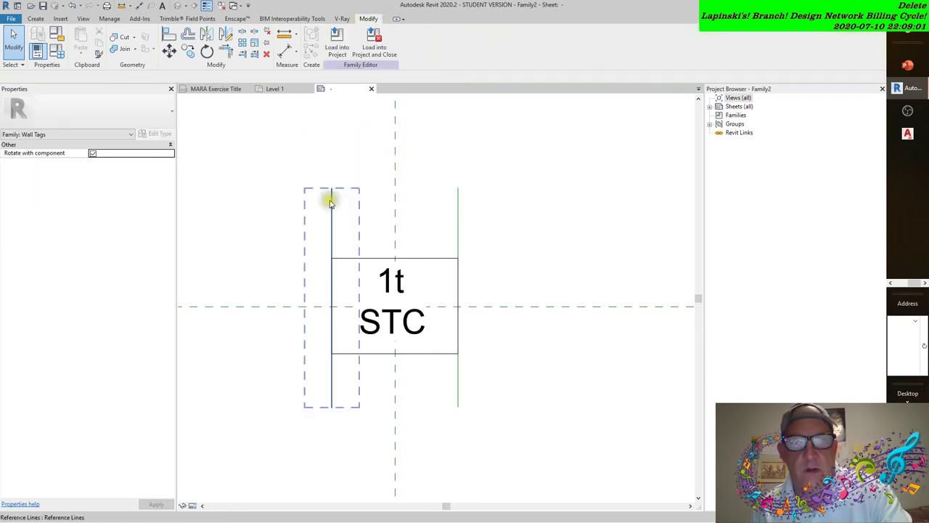
left_click(457, 212)
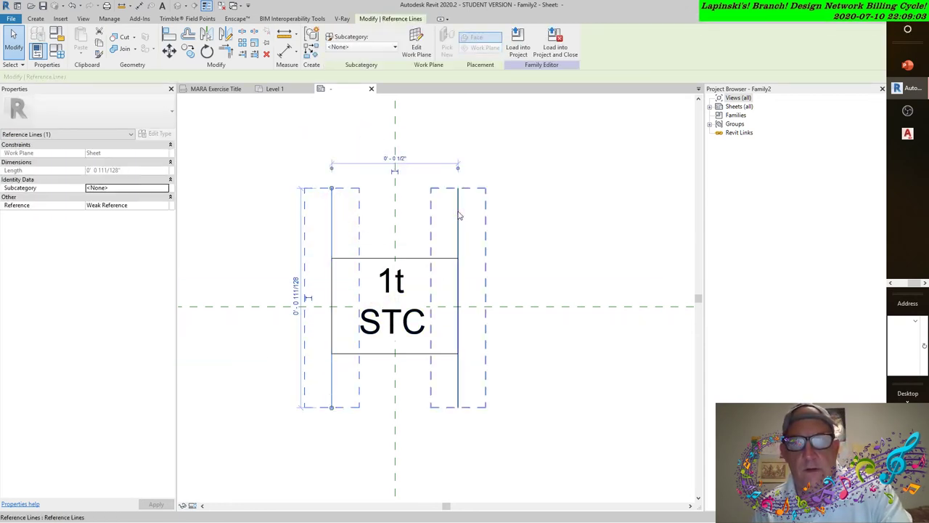
key("Delete")
left_click(333, 206)
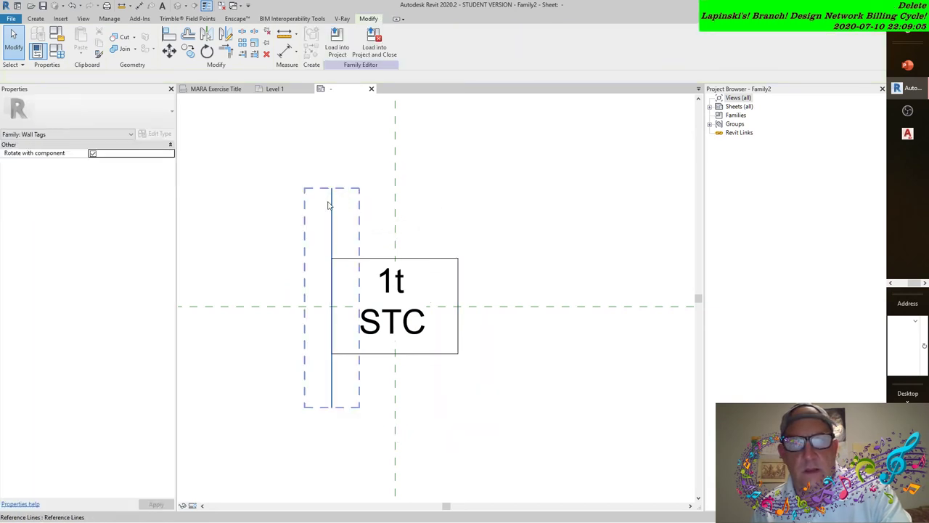
key("Delete")
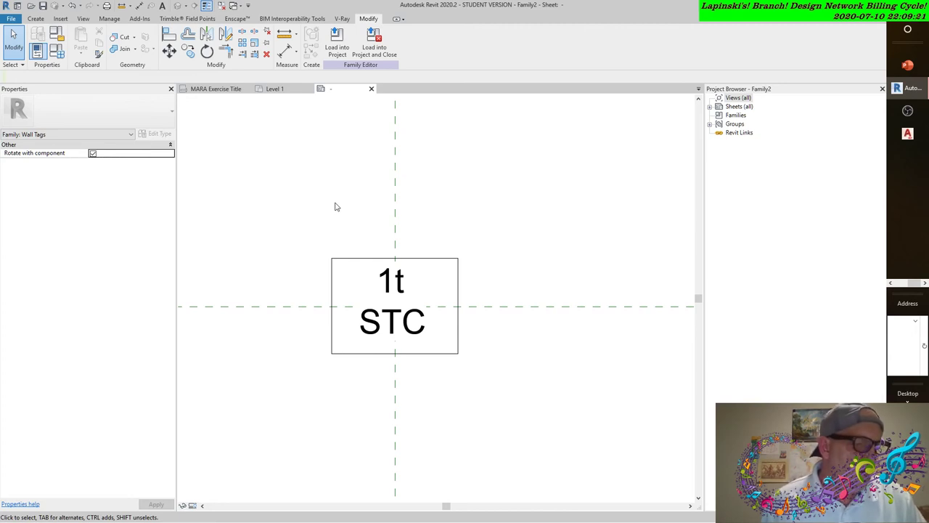
- Start saving the wall tag as a new family file
left_click(339, 167)
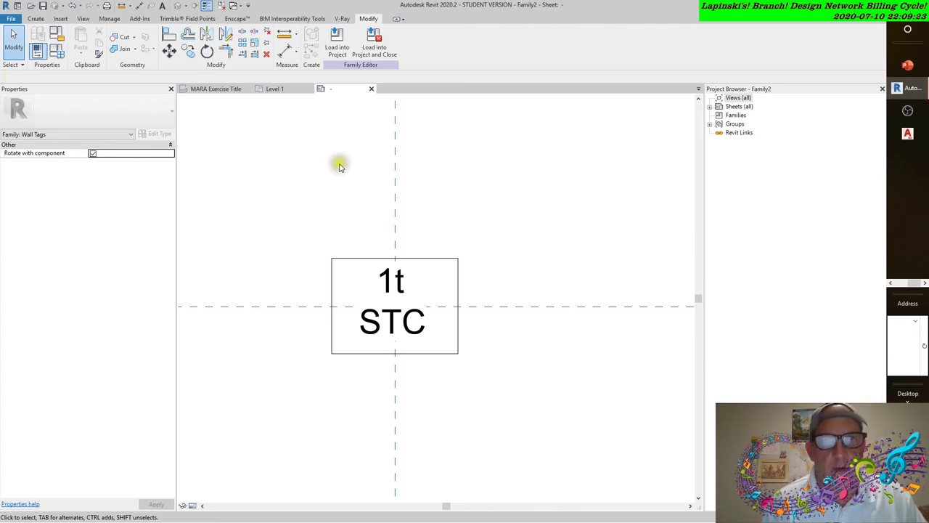
left_click(11, 20)
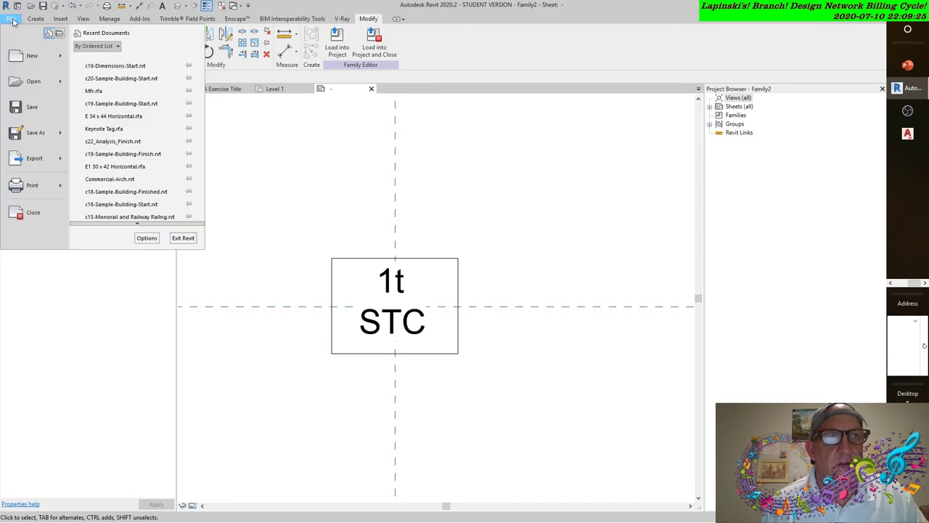
mouse_move(34, 137)
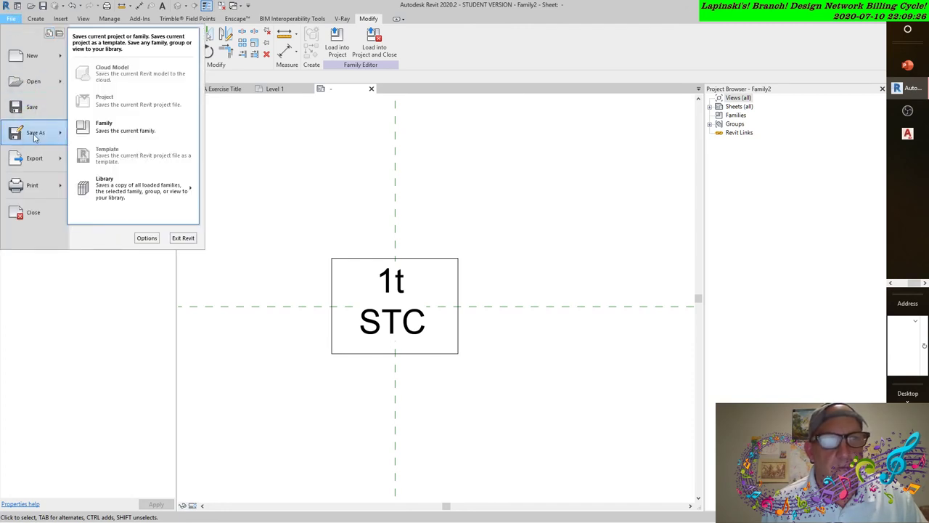
left_click(125, 127)
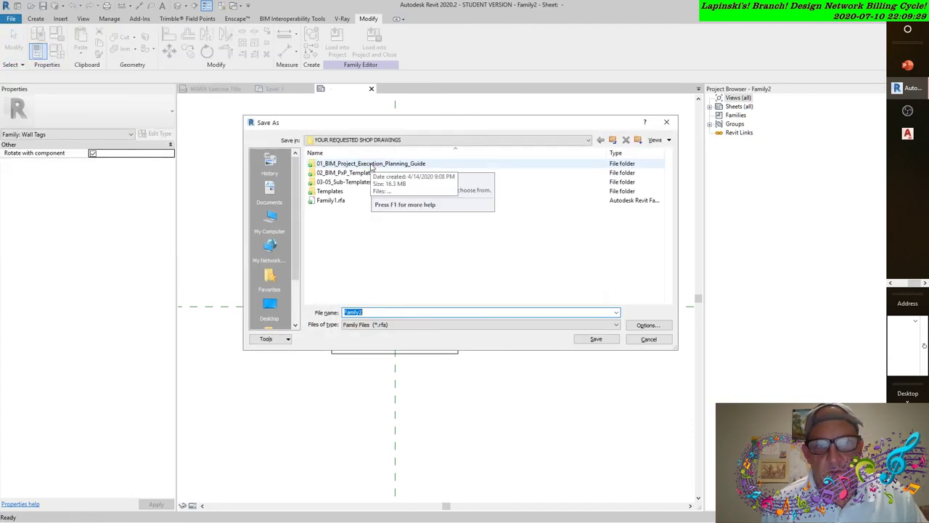
- Browse from the DATA (D:) drive to the OS (C:) drive's ProgramData folder
left_click(269, 307)
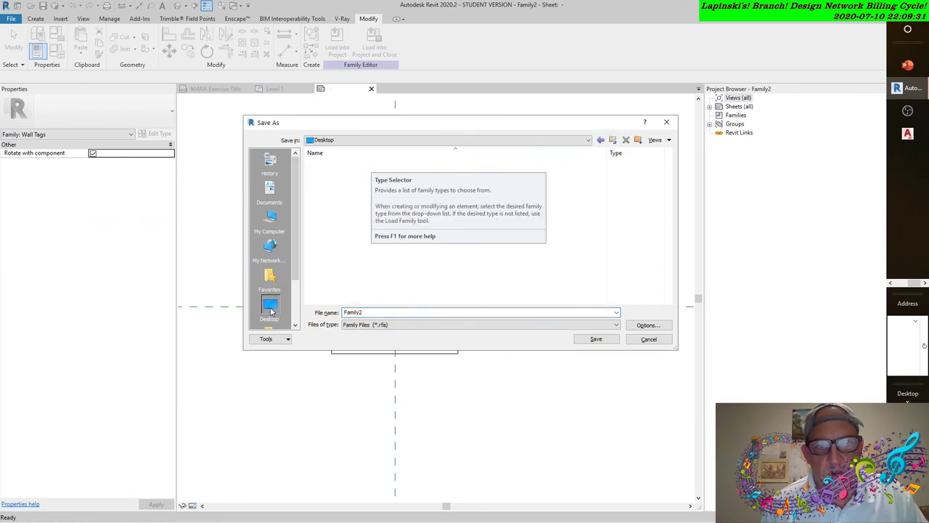
left_click(269, 218)
left_click(329, 264)
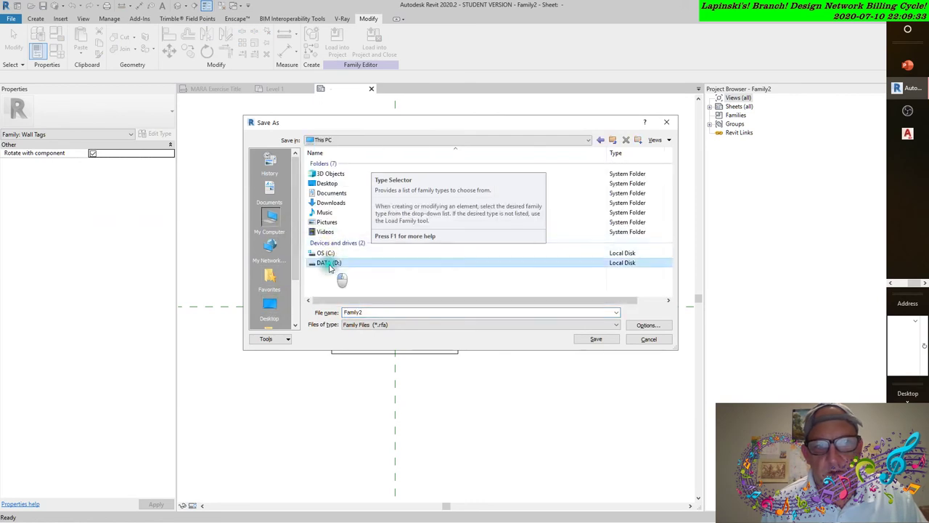
double_click(329, 264)
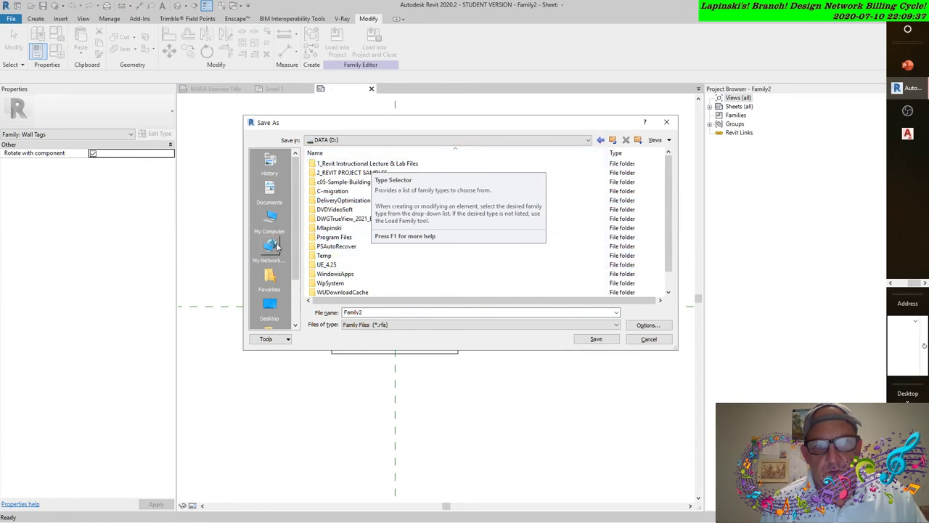
left_click(270, 221)
double_click(324, 253)
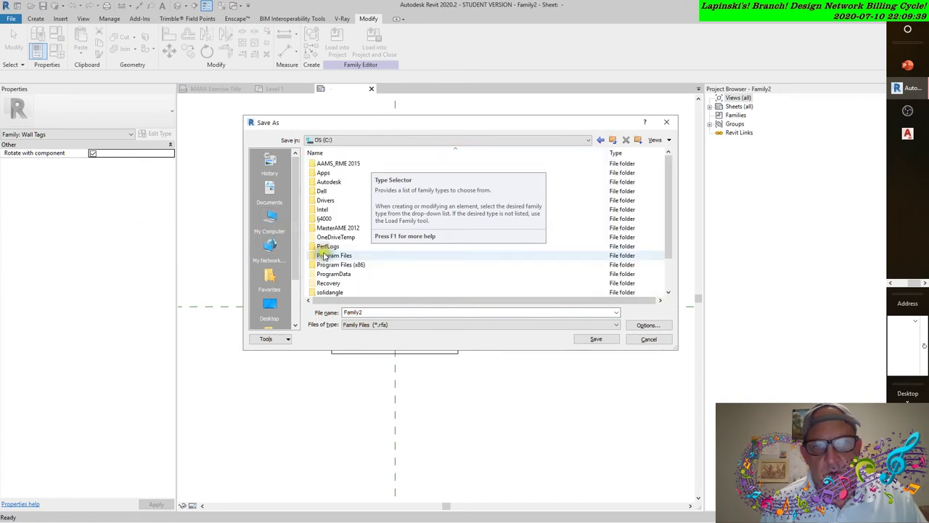
left_click_drag(489, 127, 695, 254)
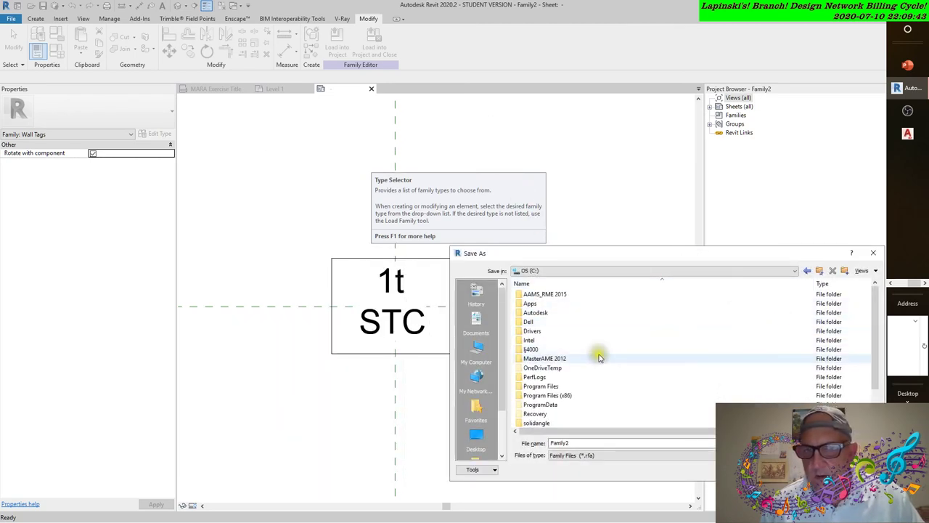
left_click(531, 405)
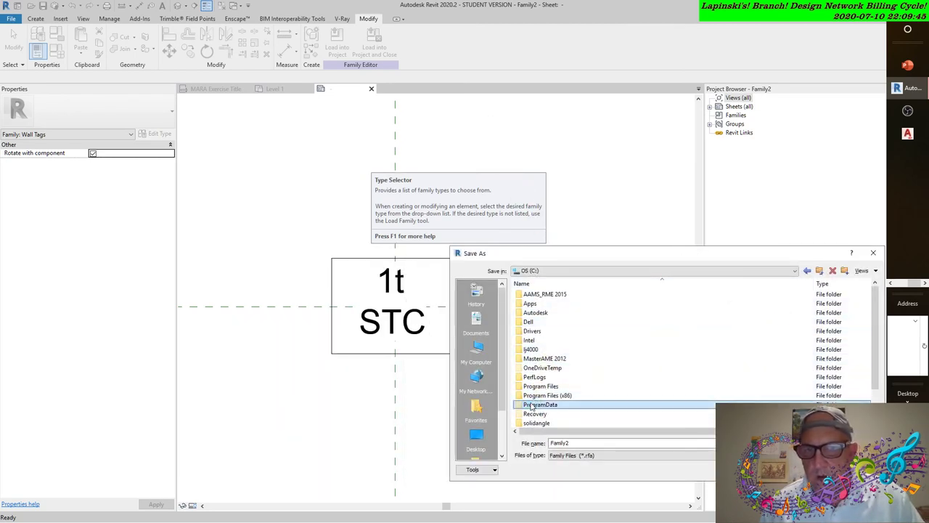
double_click(531, 405)
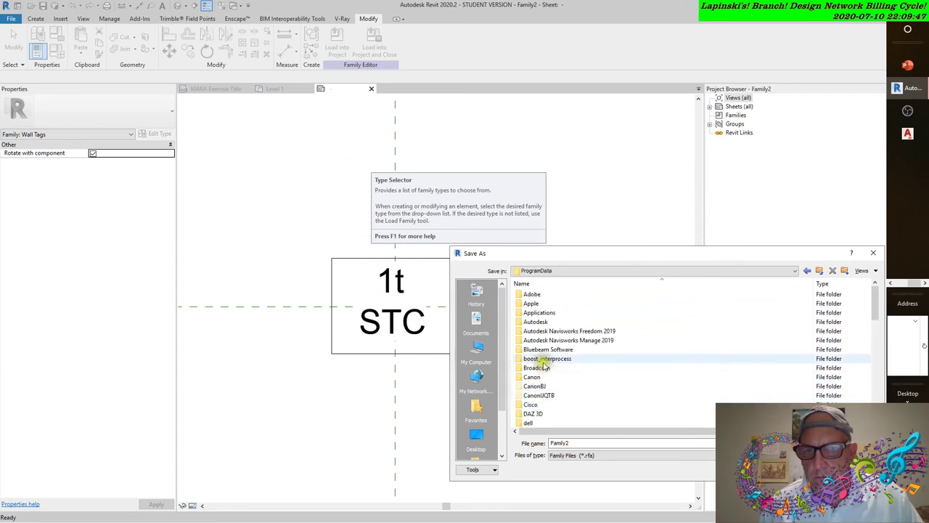
- Look into Autodesk > RVT 2020 > Family Templates, then go back up to ProgramData
double_click(543, 322)
scroll(543, 322, "down", 10)
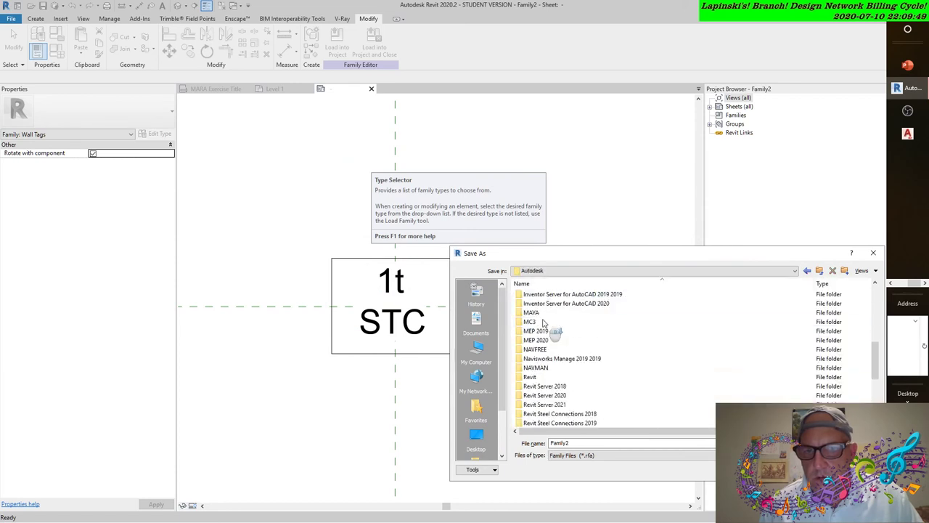
scroll(543, 322, "down", 3)
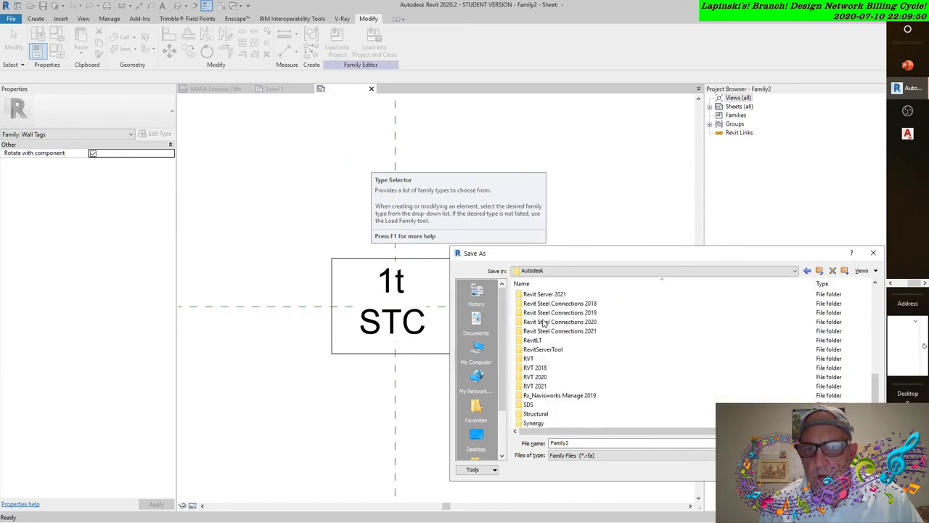
double_click(529, 383)
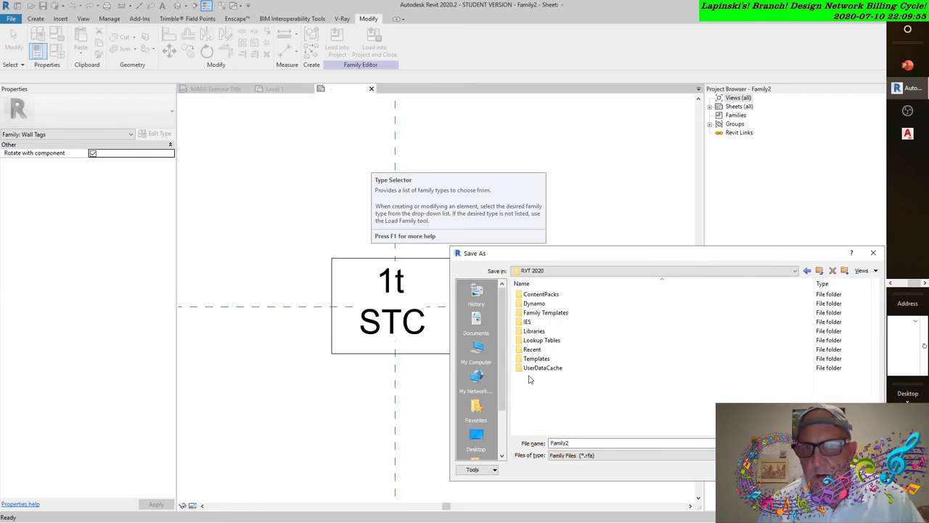
double_click(540, 312)
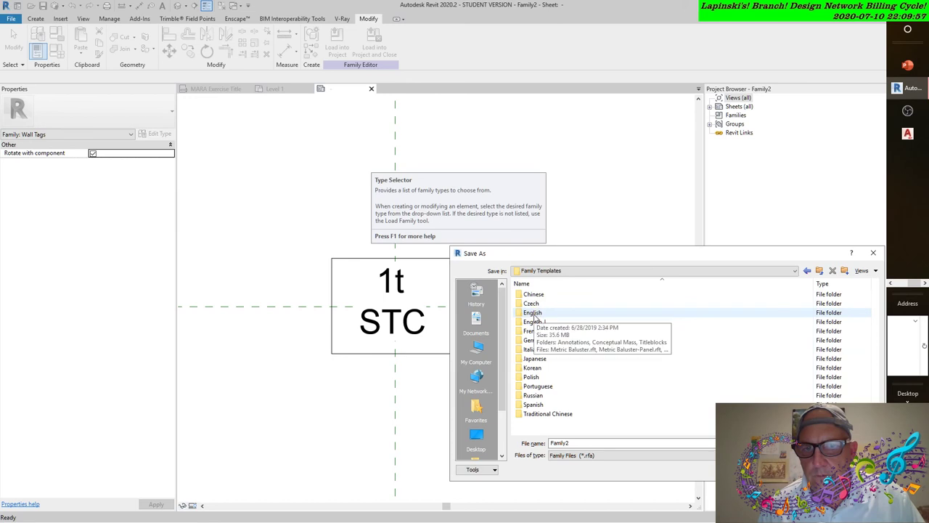
left_click(819, 270)
left_click(818, 270)
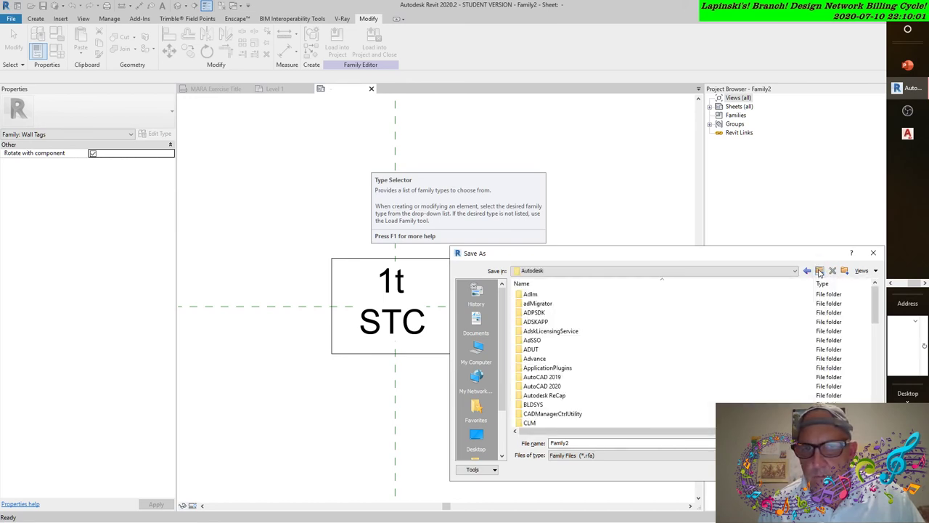
left_click(819, 270)
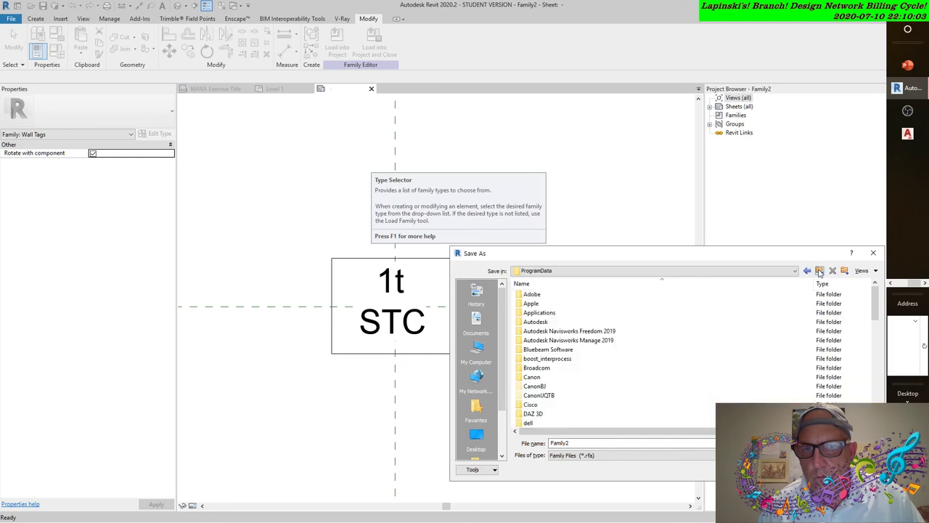
- Open Autodesk > RVT 2020 > Libraries > US Imperial as the save folder
double_click(536, 322)
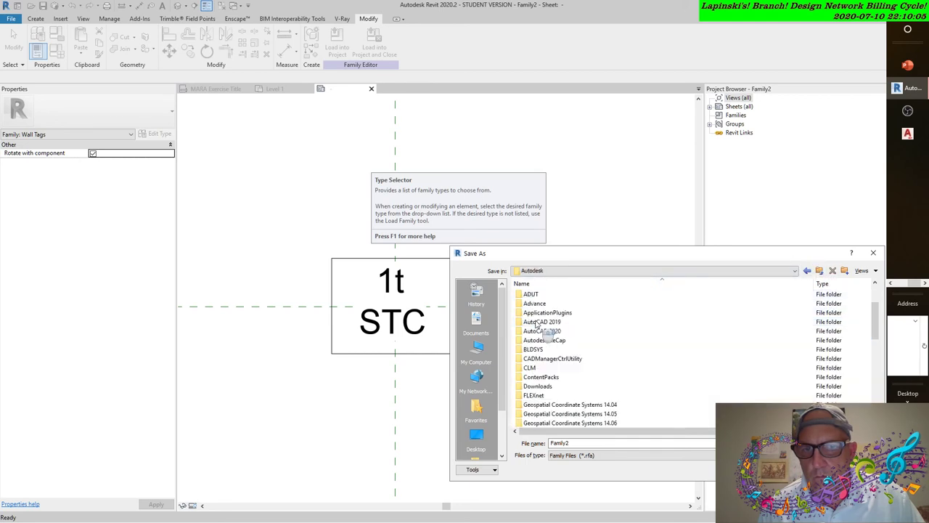
scroll(536, 324, "down", 10)
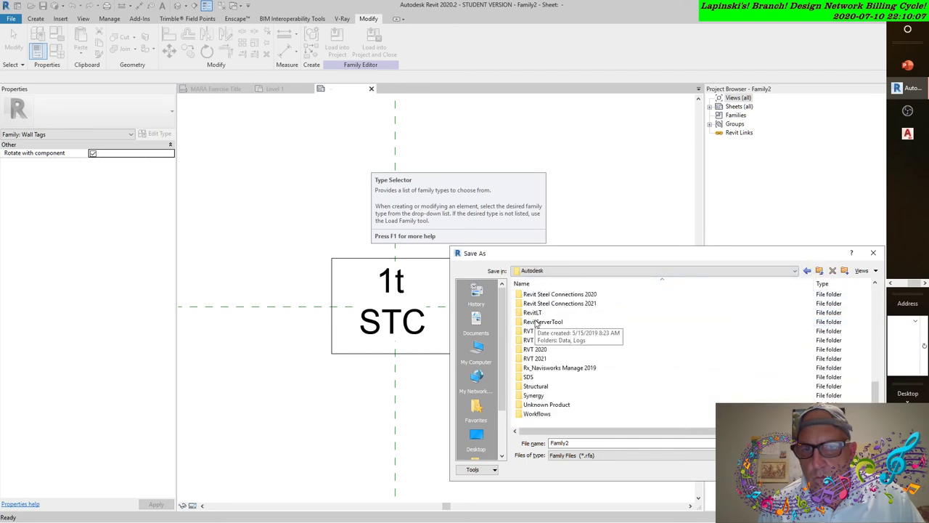
left_click(534, 357)
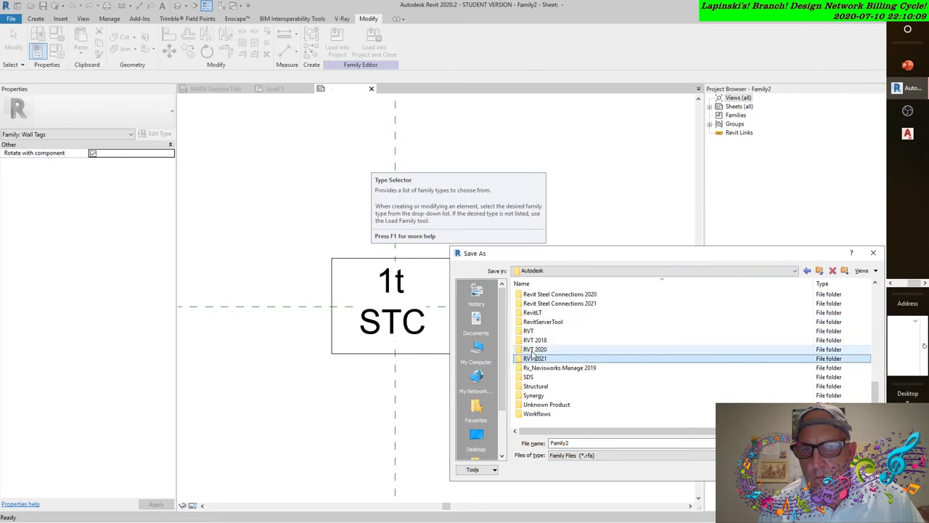
double_click(534, 349)
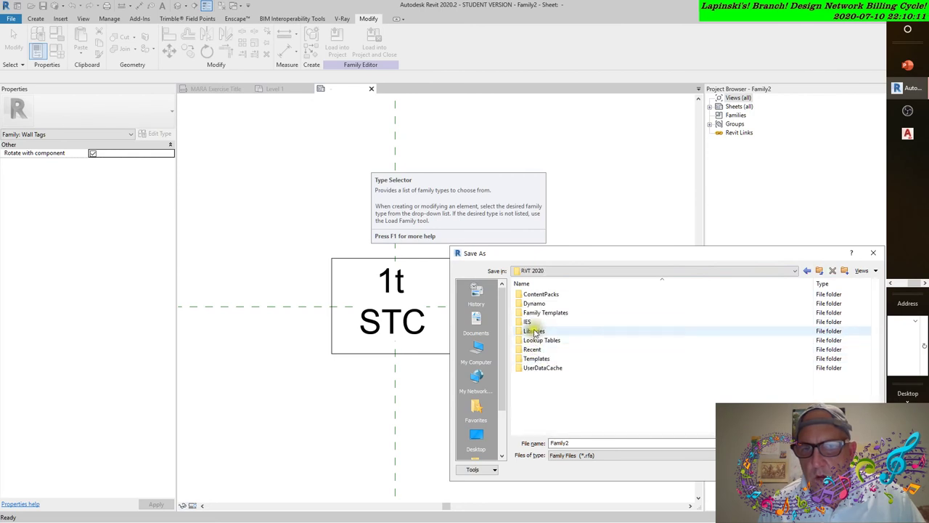
double_click(533, 331)
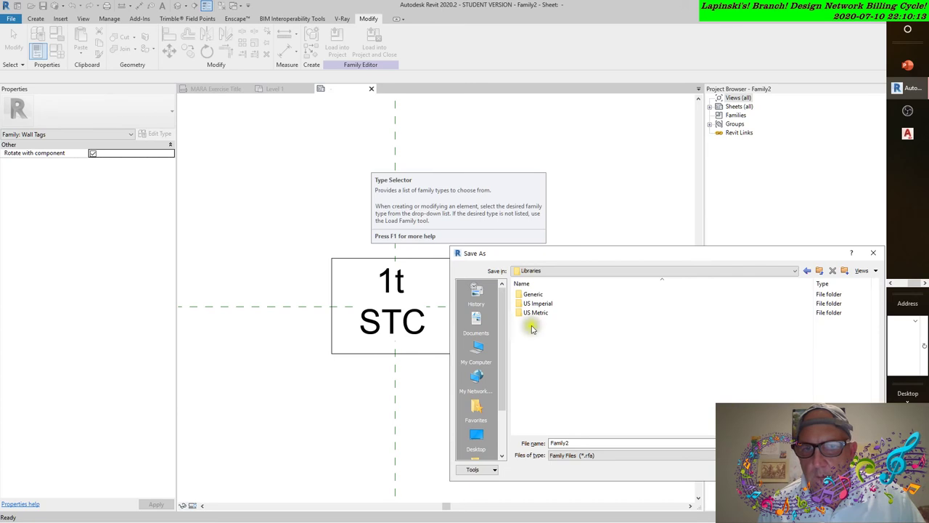
double_click(536, 303)
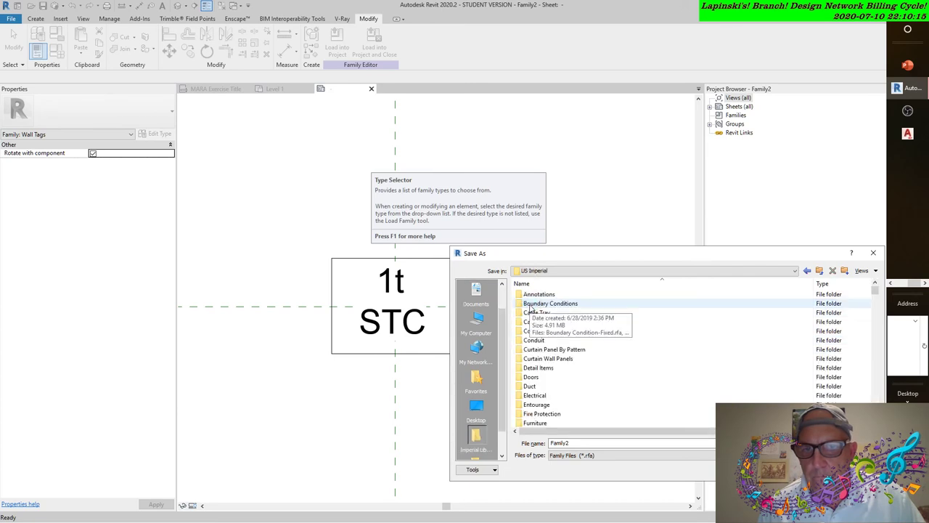
- Re-sort the US Imperial folder by name and select the default Family2 file name
left_click(574, 284)
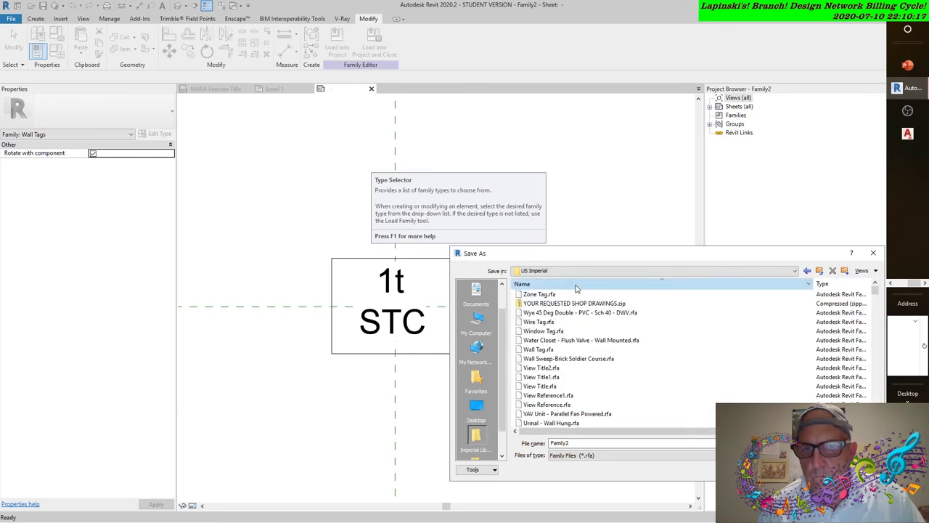
left_click(577, 288)
scroll(576, 289, "down", 6)
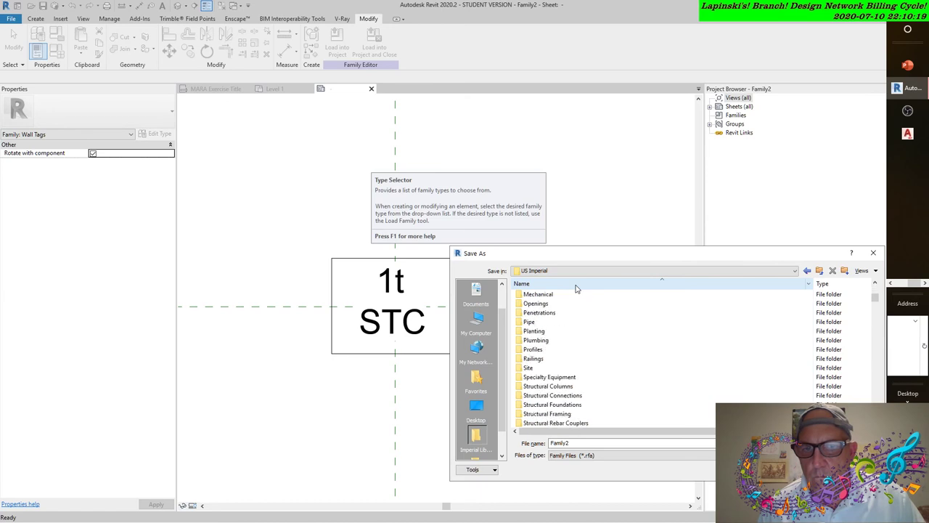
scroll(576, 289, "down", 6)
left_click_drag(569, 255, 443, 209)
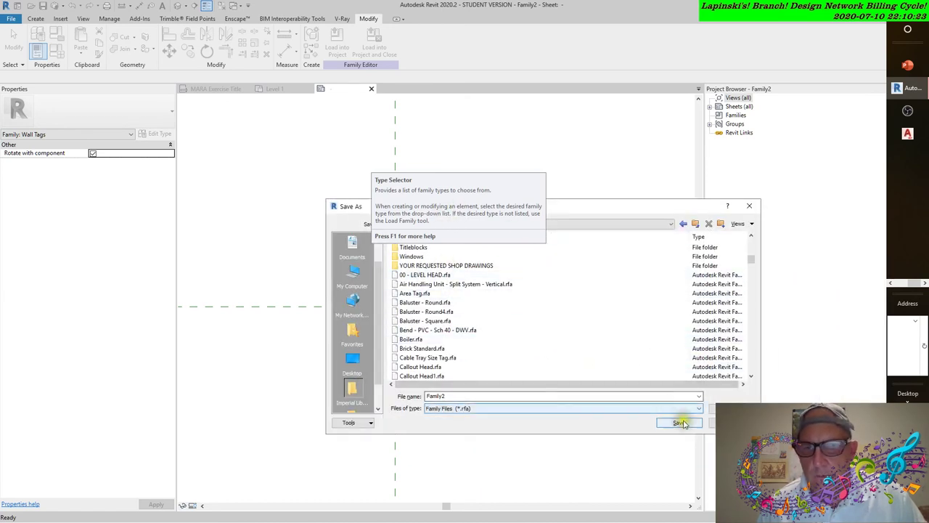
double_click(435, 396)
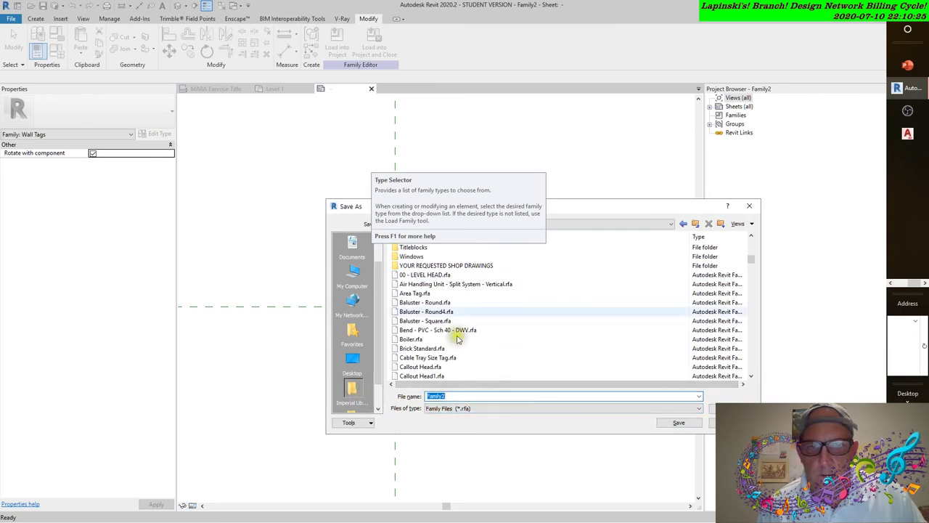
scroll(500, 287, "up", 7)
scroll(493, 294, "up", 5)
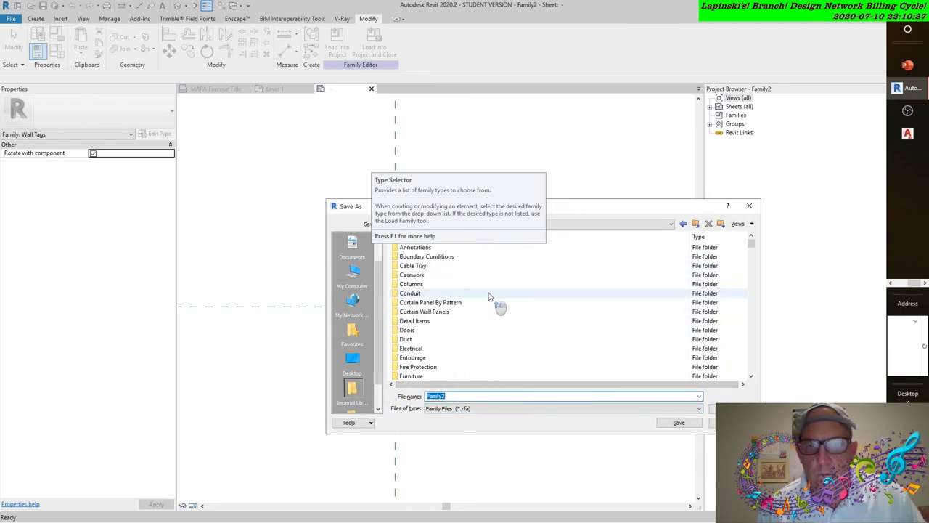
left_click_drag(560, 204, 568, 251)
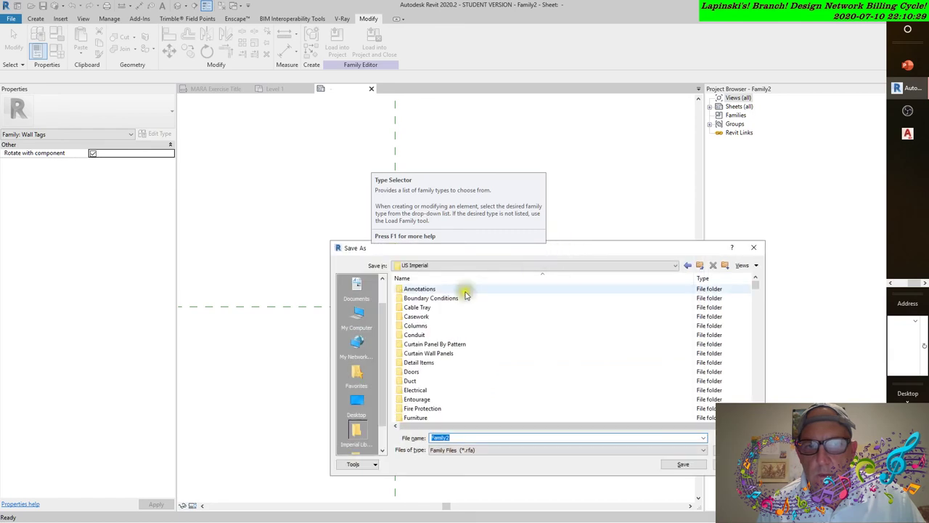
- Save the family as WALL-STC in Annotations > 1_IFC_COBIE Tags
double_click(428, 289)
double_click(428, 291)
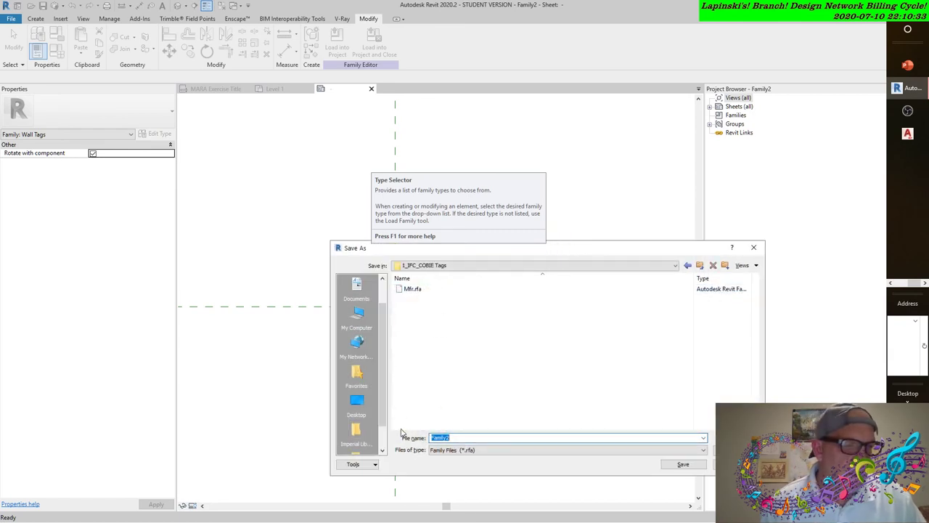
type("WALL-S")
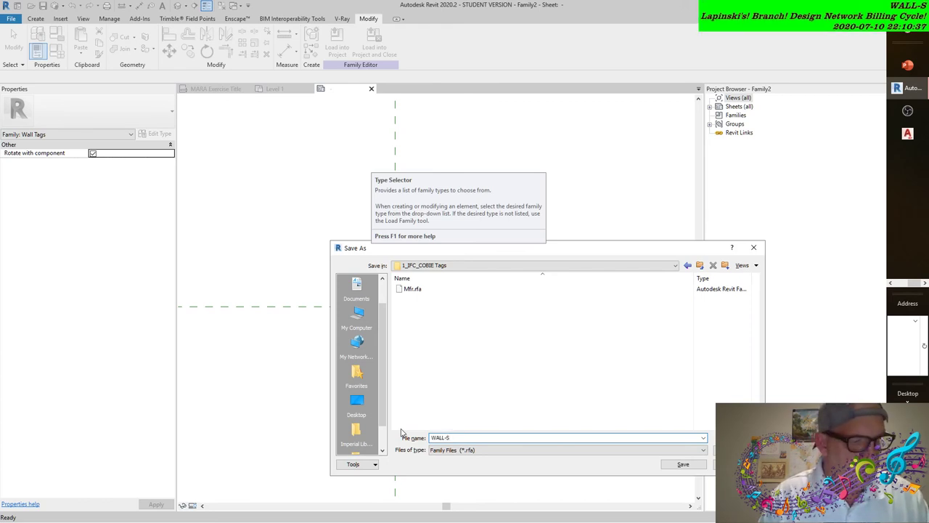
type("TC")
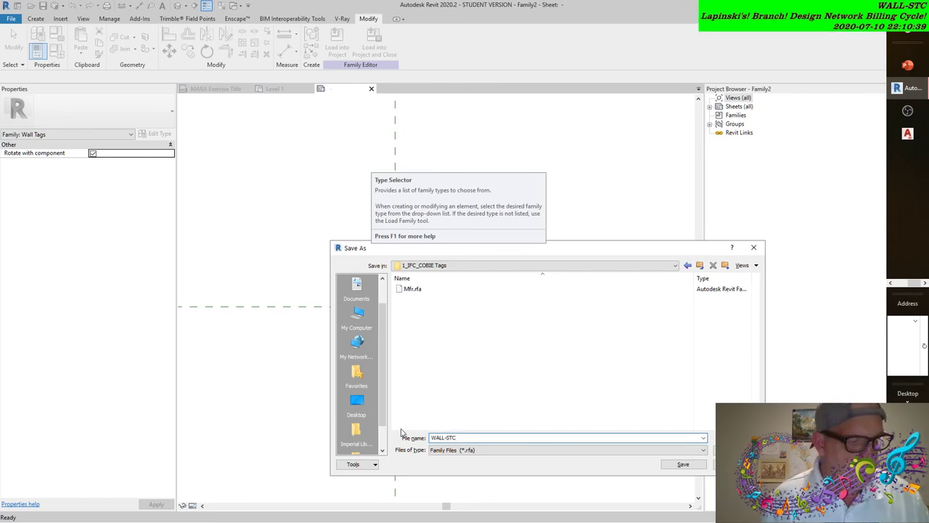
left_click(682, 465)
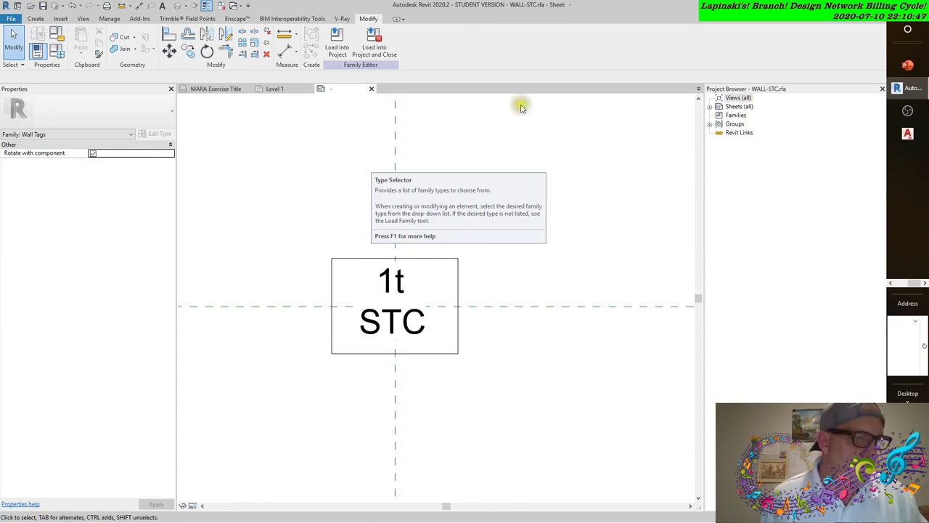
- Load WALL-STC into the project and tag a Level 1 wall, showing STC 45
left_click(336, 40)
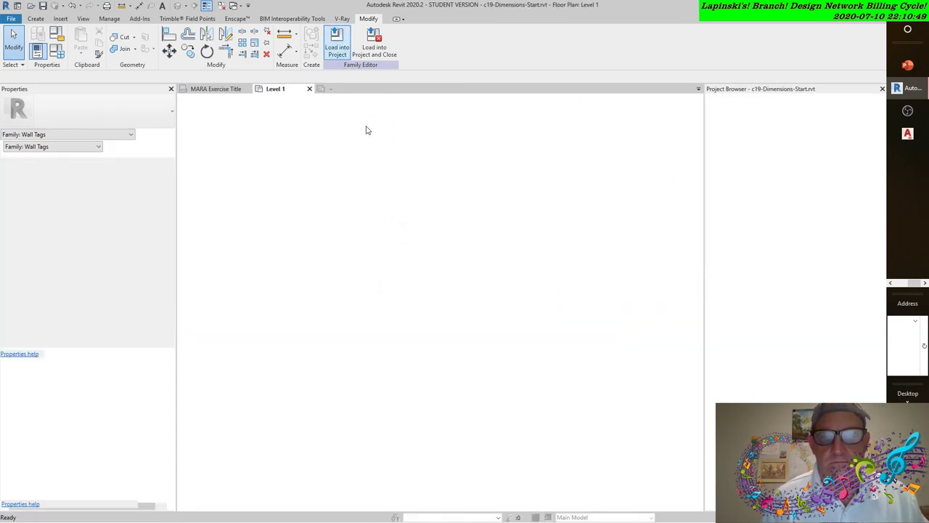
left_click(498, 304)
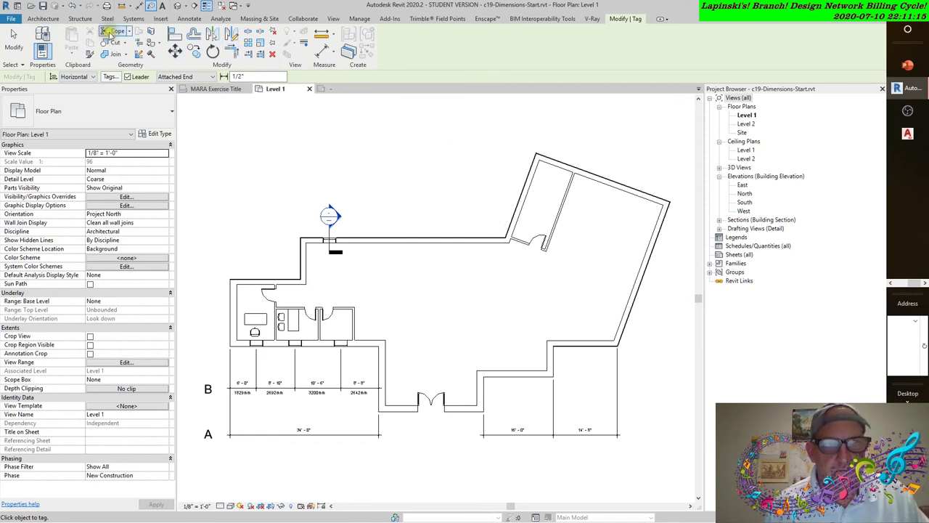
left_click(189, 19)
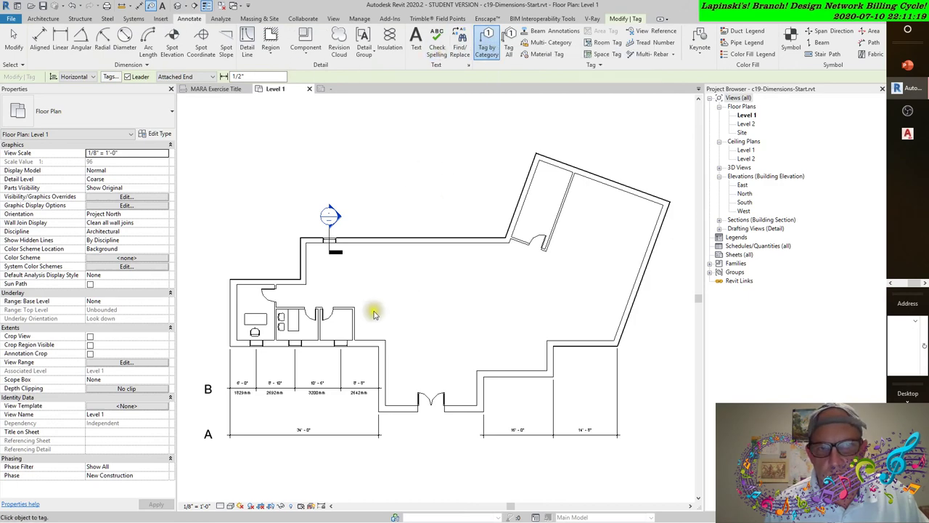
left_click(357, 325)
scroll(384, 321, "up", 5)
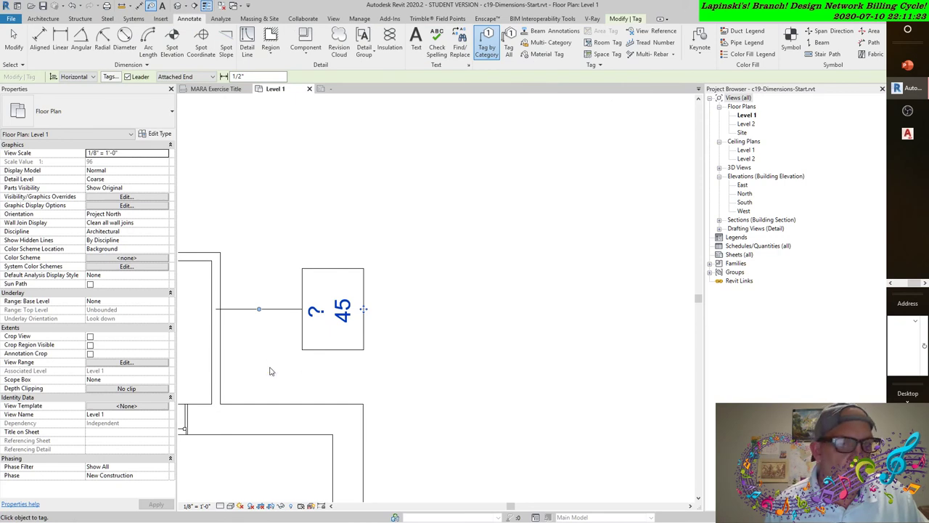
key("Escape")
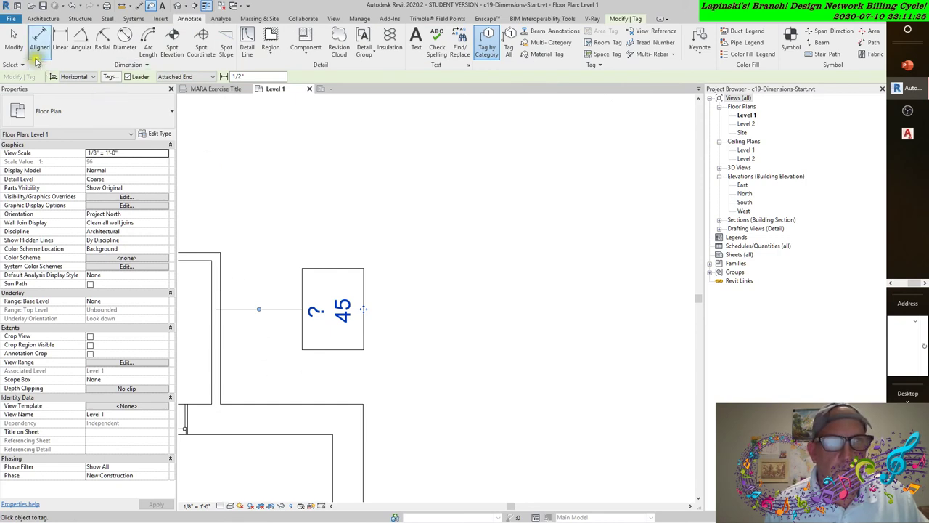
- Open the Generic - 5" wall's type properties and start editing its blank Type Mark
left_click(216, 290)
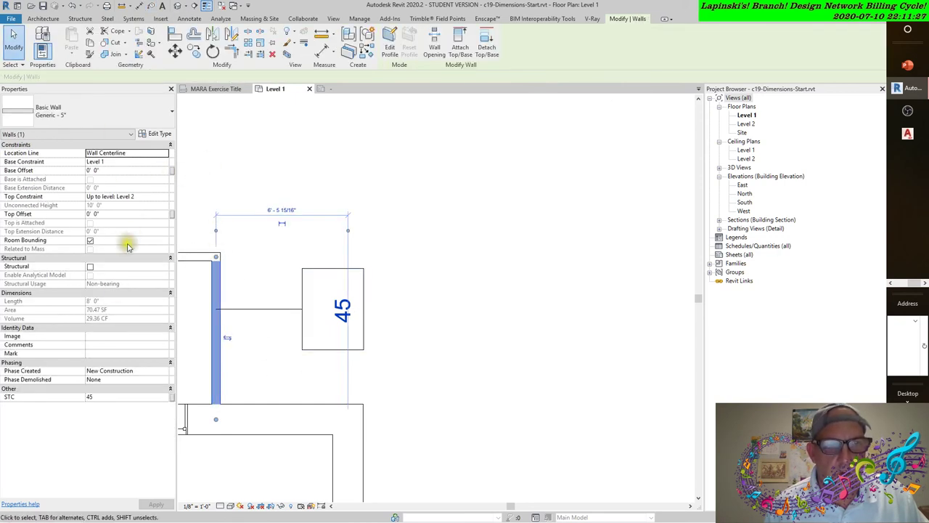
left_click(154, 134)
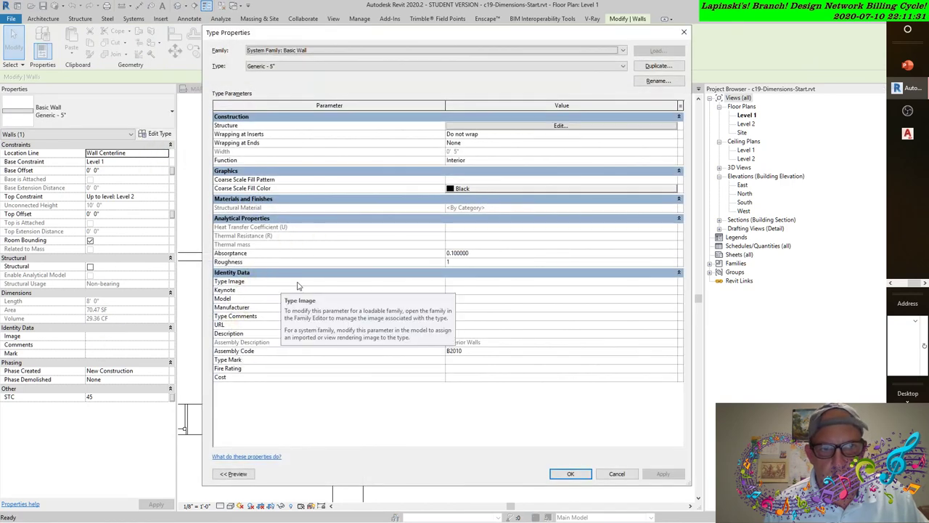
left_click(451, 360)
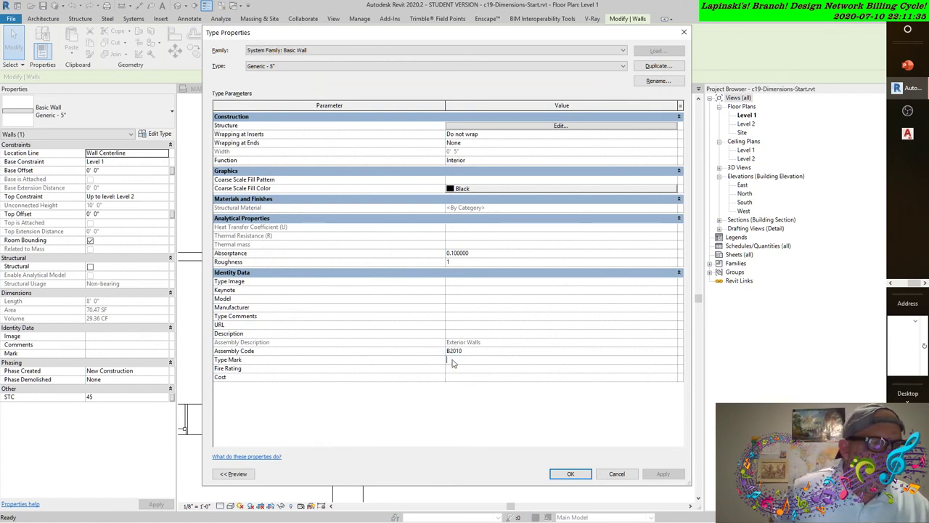
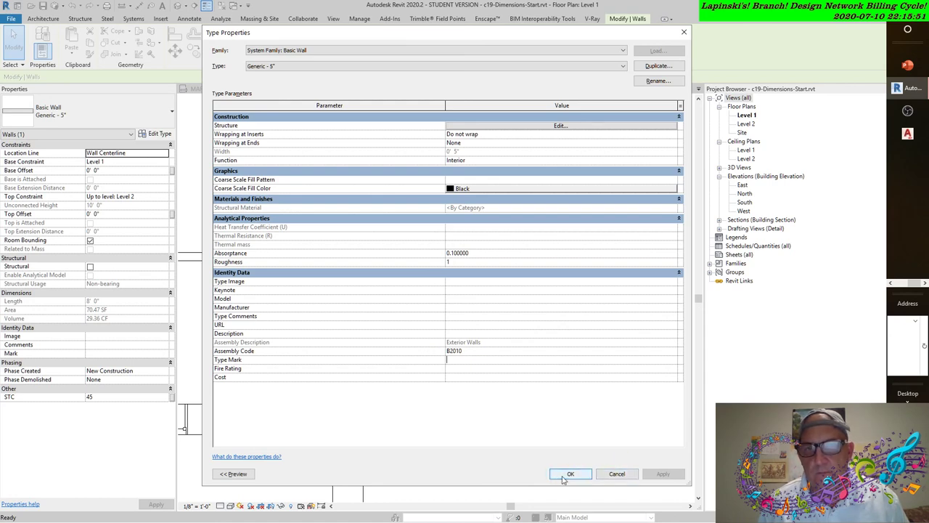
- Confirm the wall Type Properties with OK so the STC tag reads 45, then bring Debut Professional forward
left_click(615, 474)
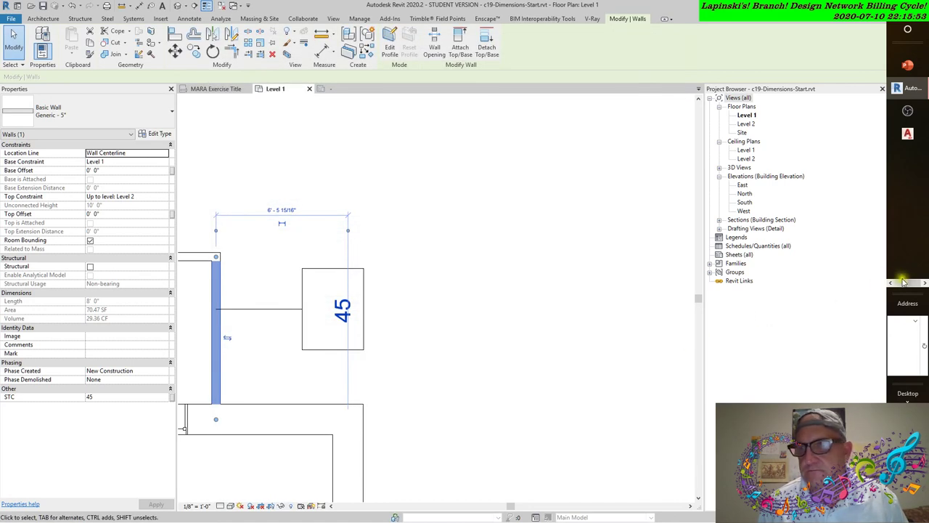
left_click(897, 247)
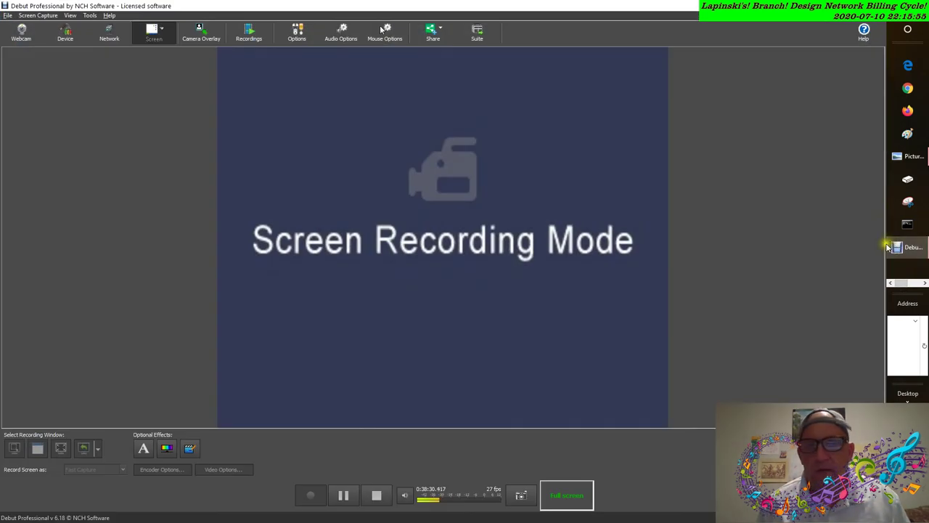